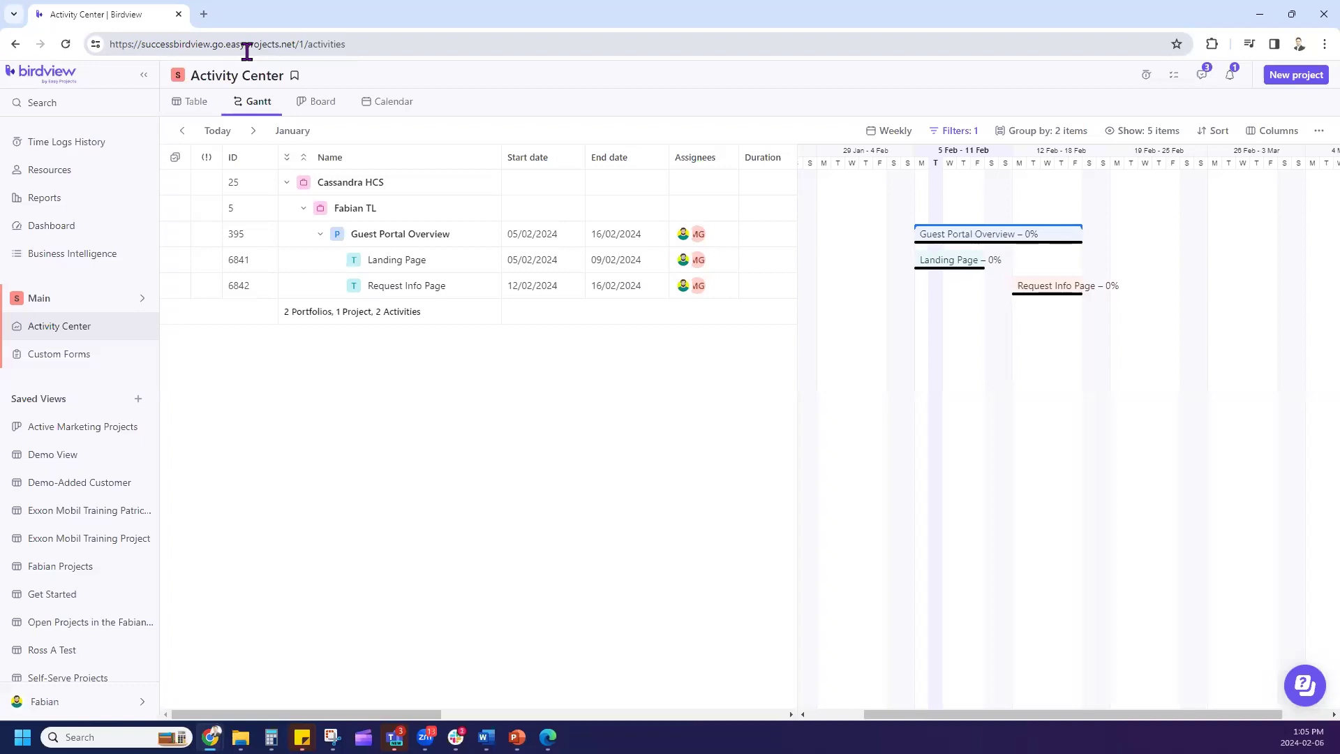
- Switch to the guest's Microsoft Edge session, view the account menu options and open the guest's list of active activities
mouse_move(552, 734)
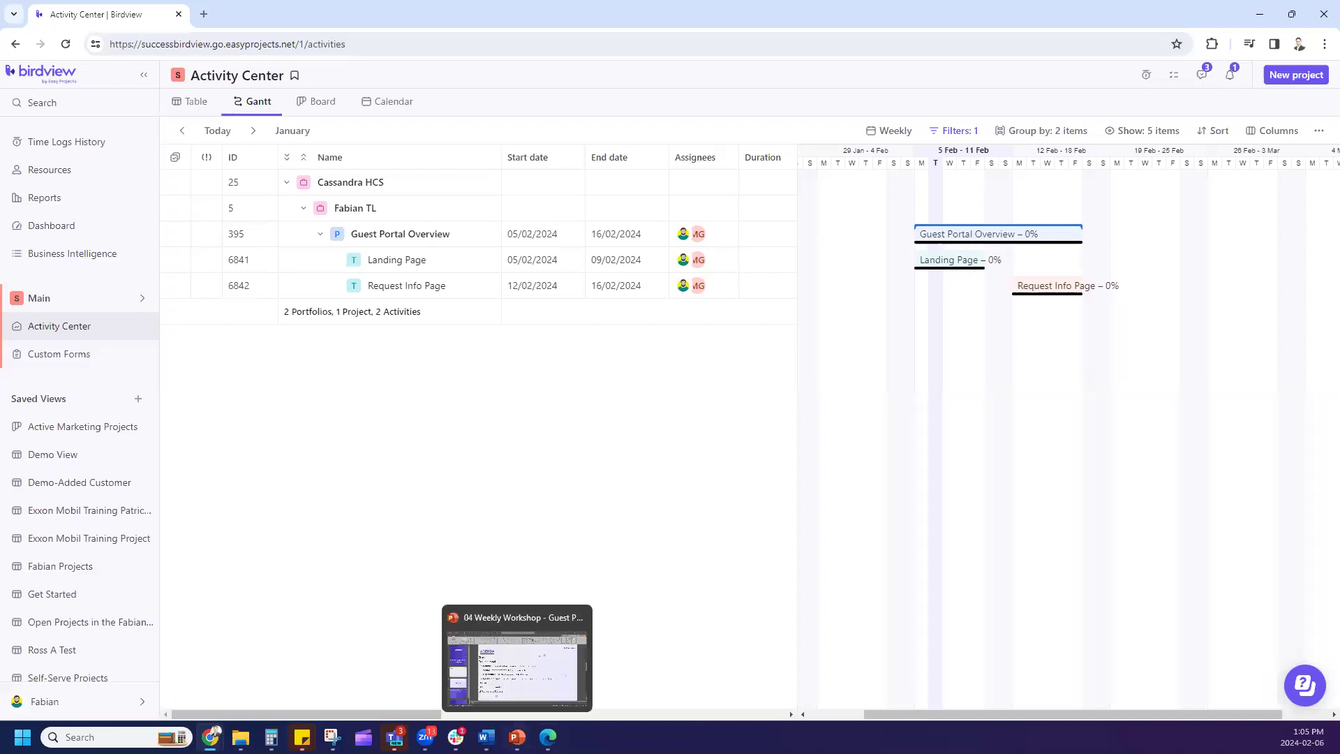
click(575, 609)
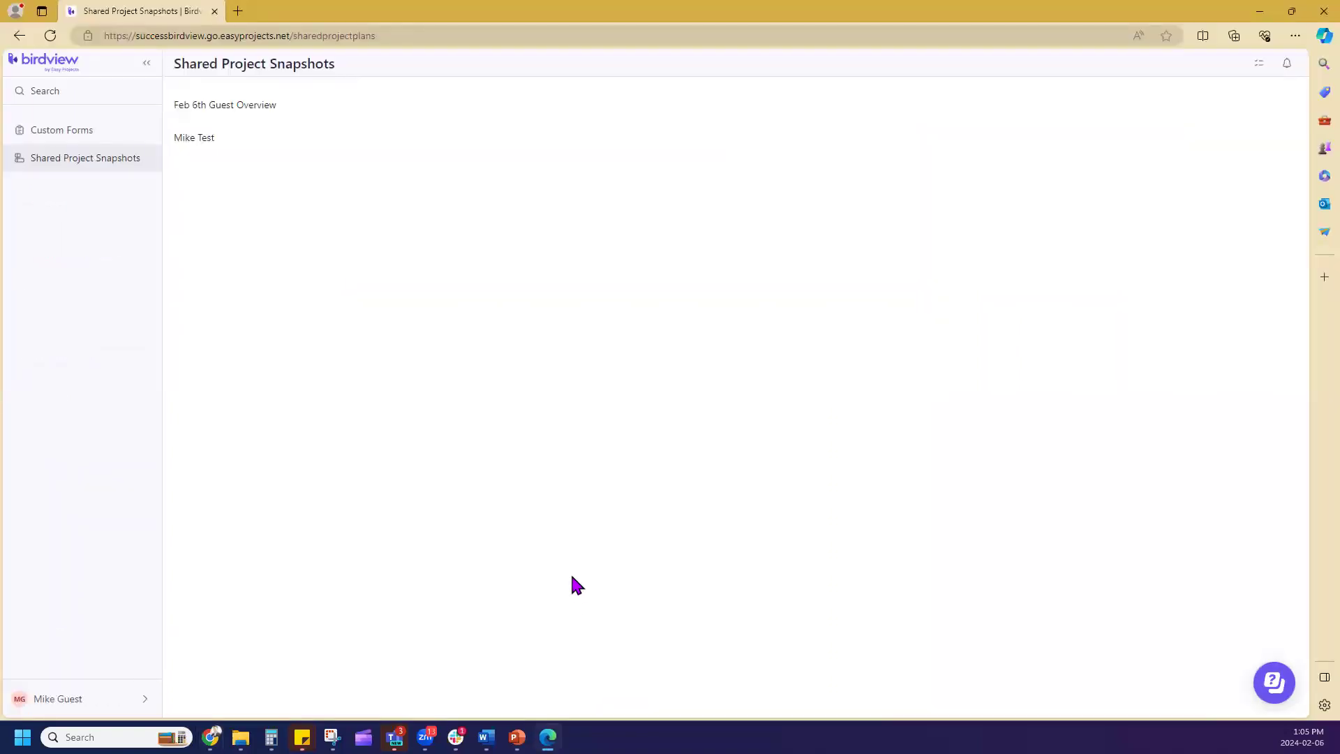
click(66, 702)
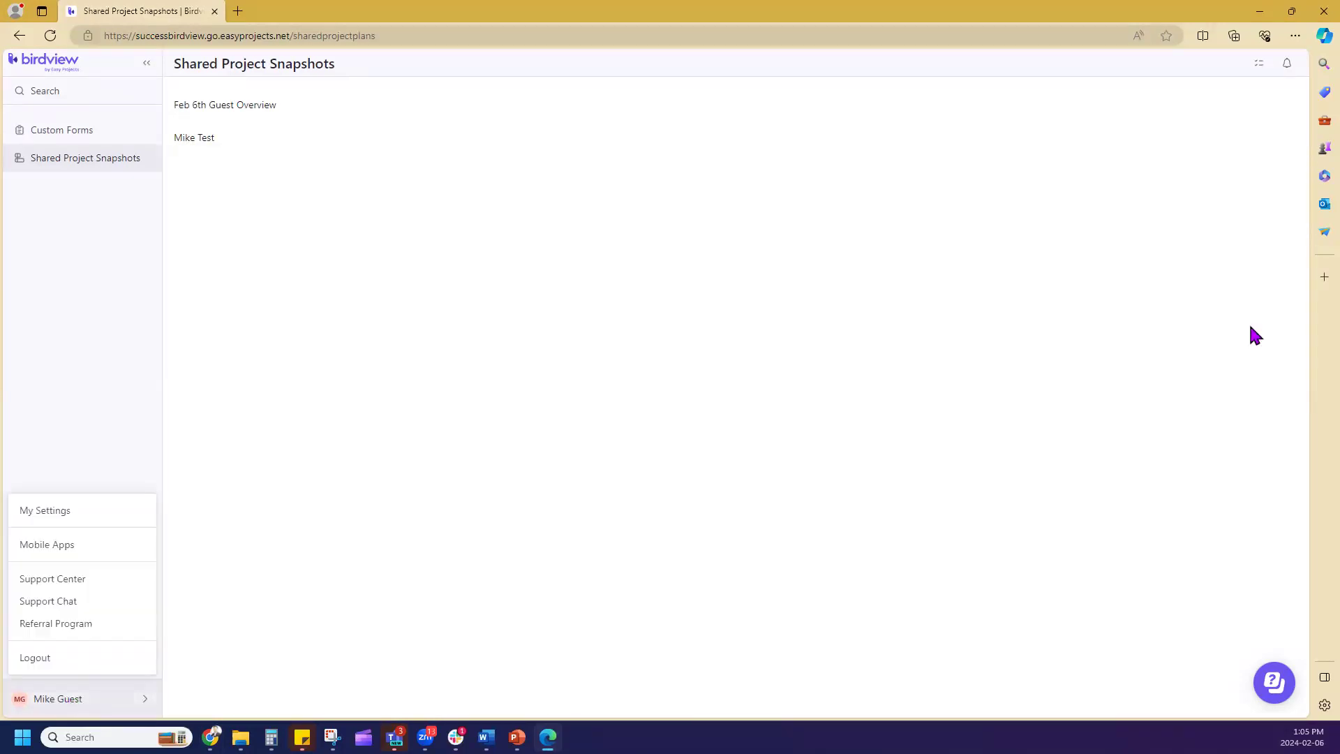
click(1261, 63)
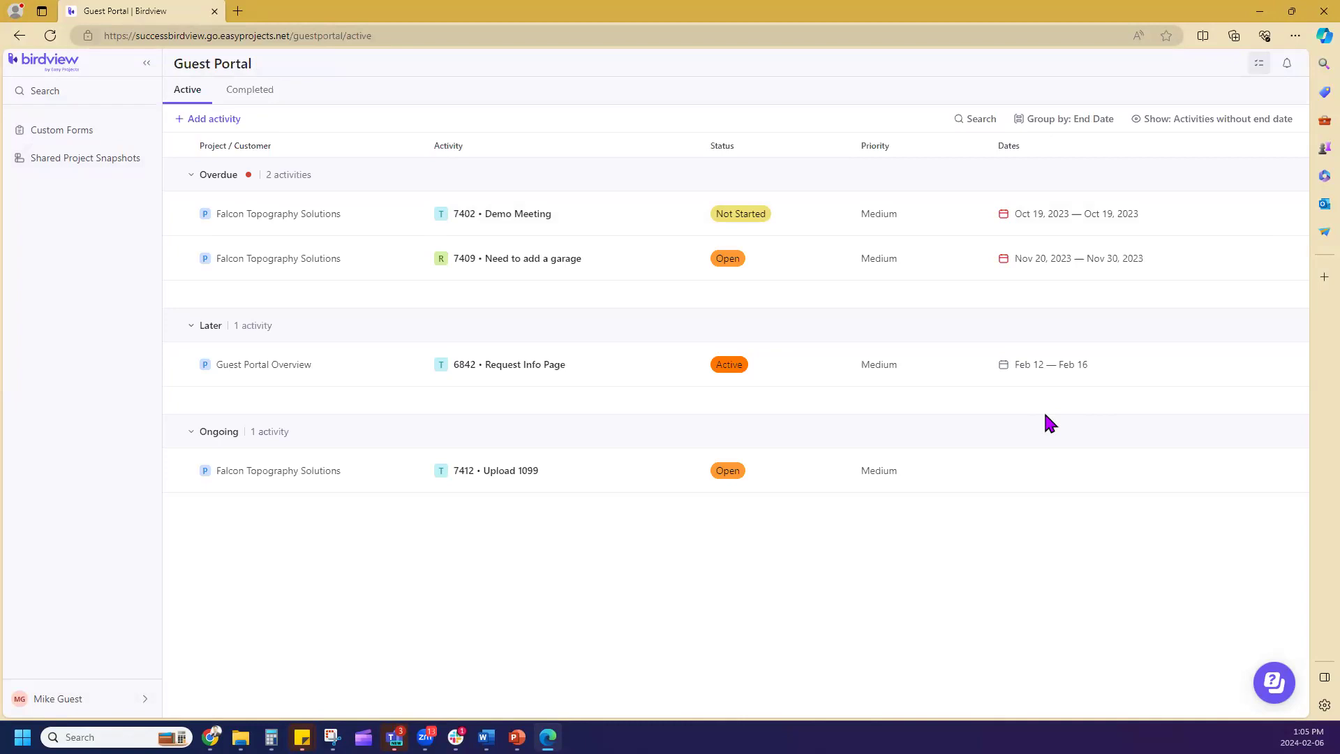
- Switch back to the administrator's Chrome window and open the active guest user's profile from the Guests list in Company Settings
mouse_move(210, 737)
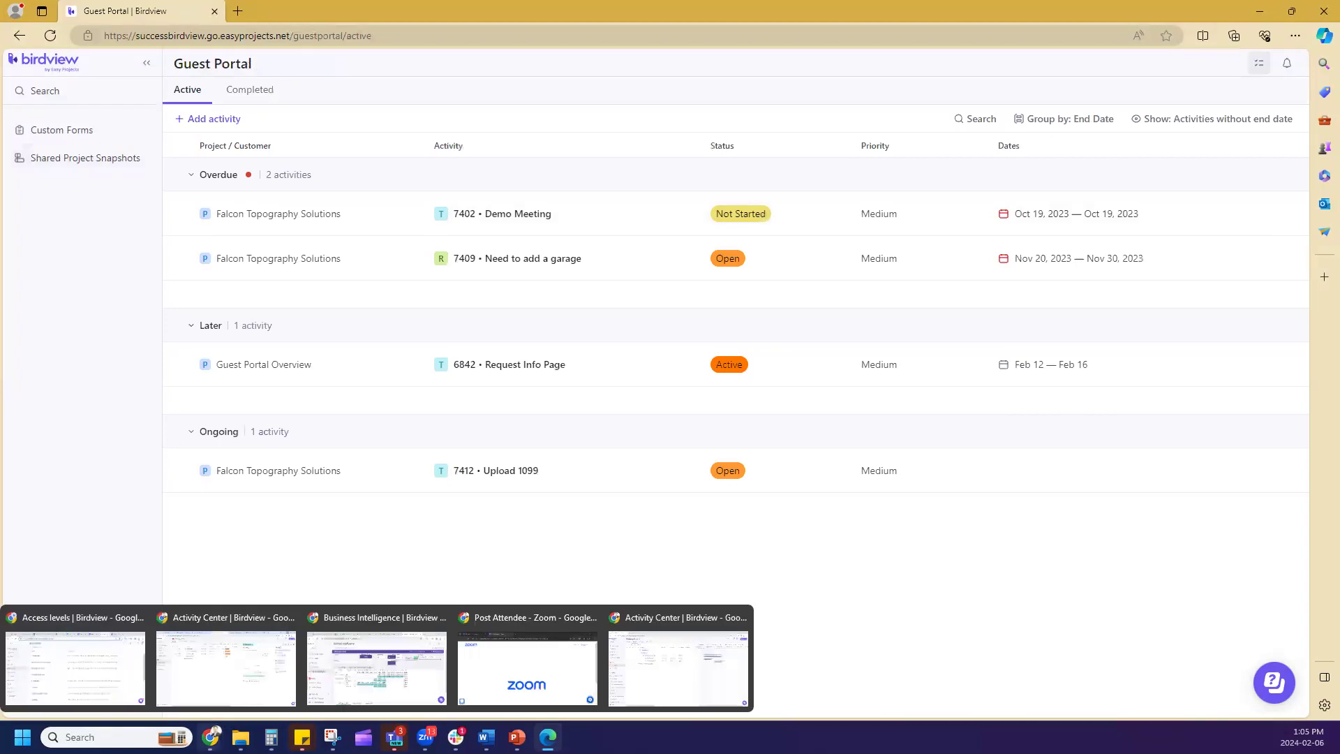
click(688, 654)
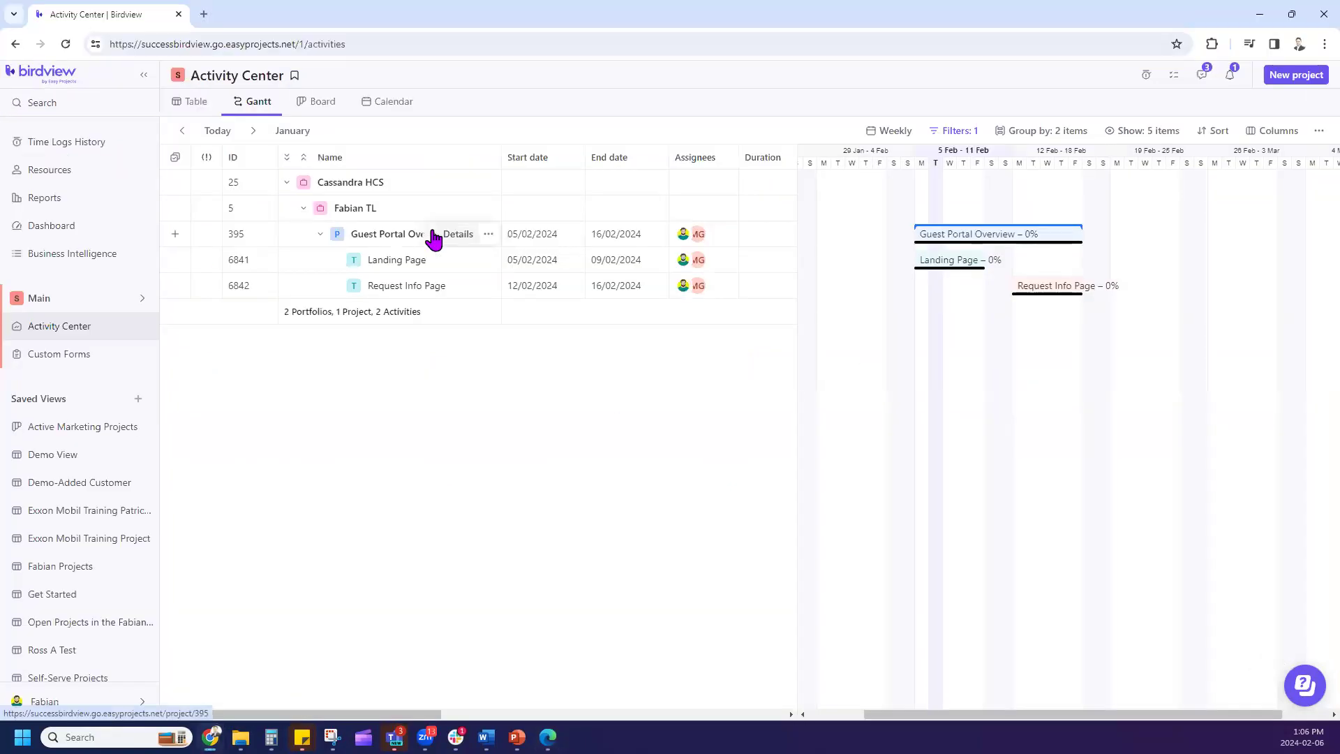
click(104, 712)
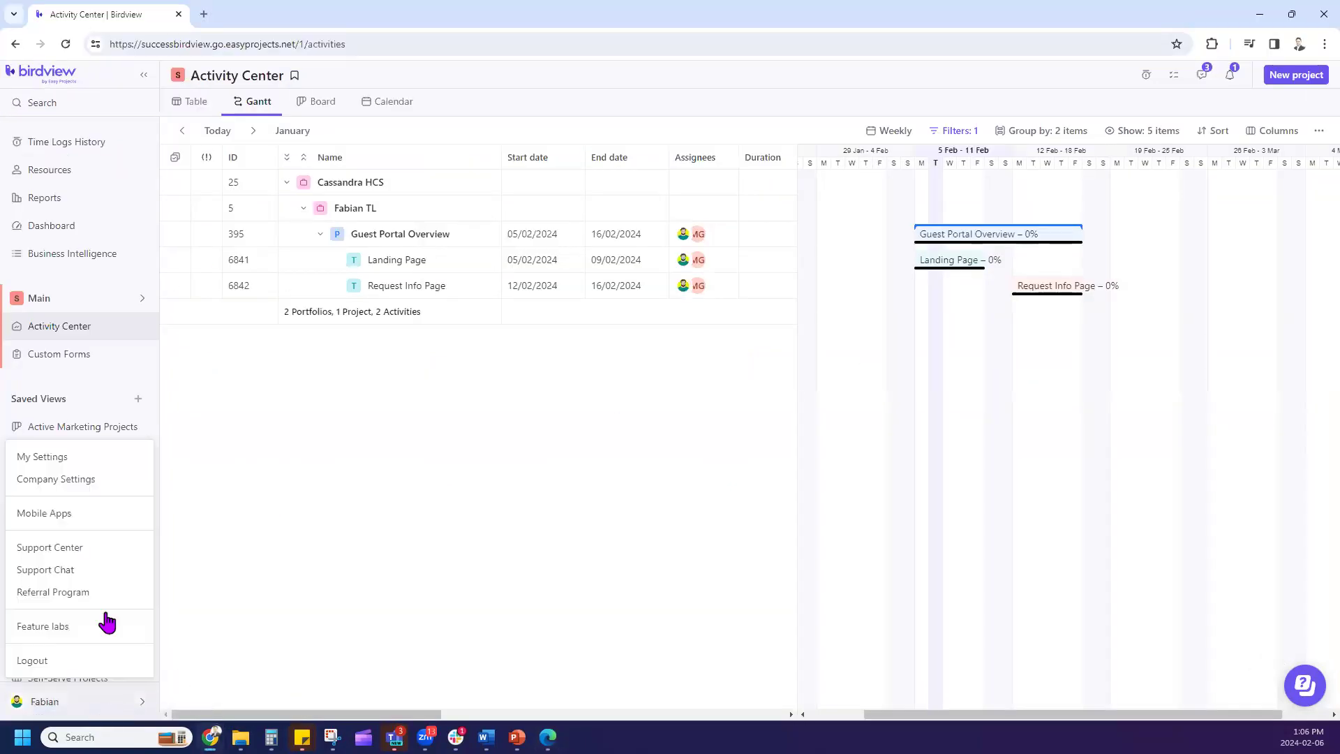
click(106, 479)
click(70, 196)
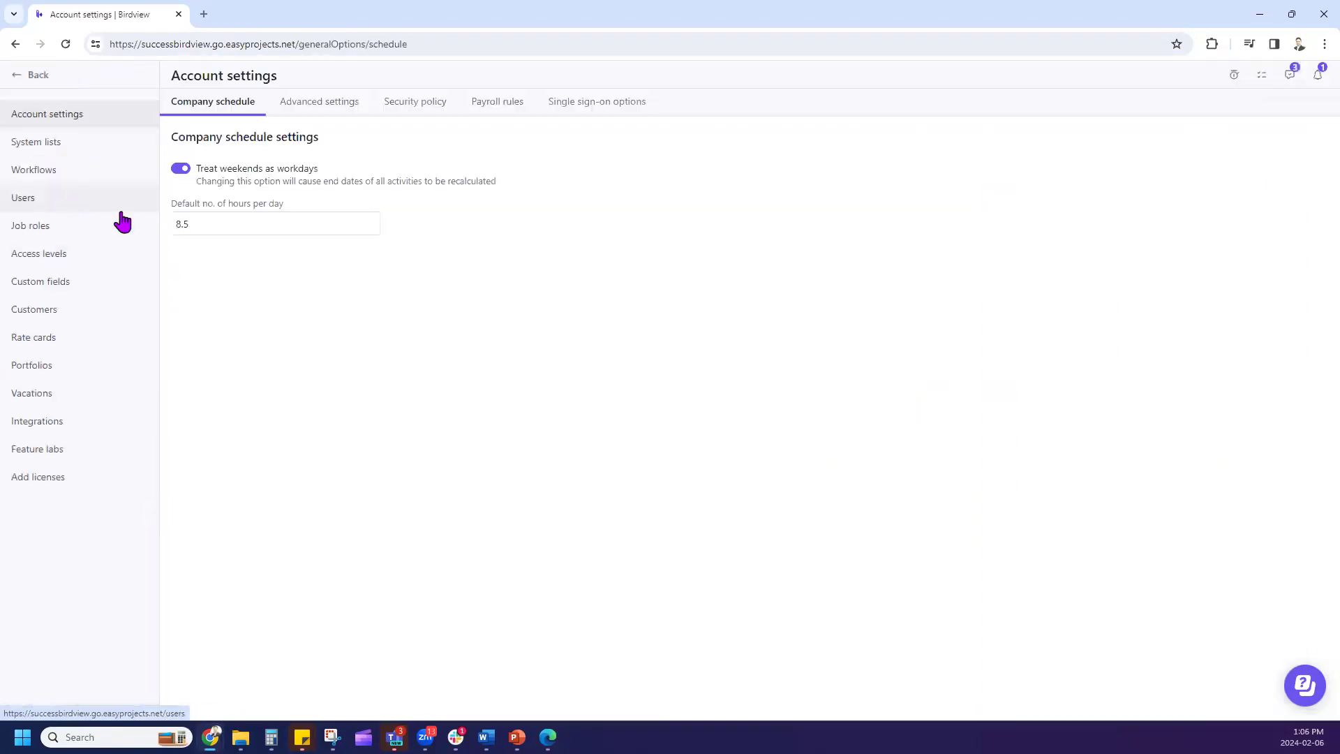
click(585, 106)
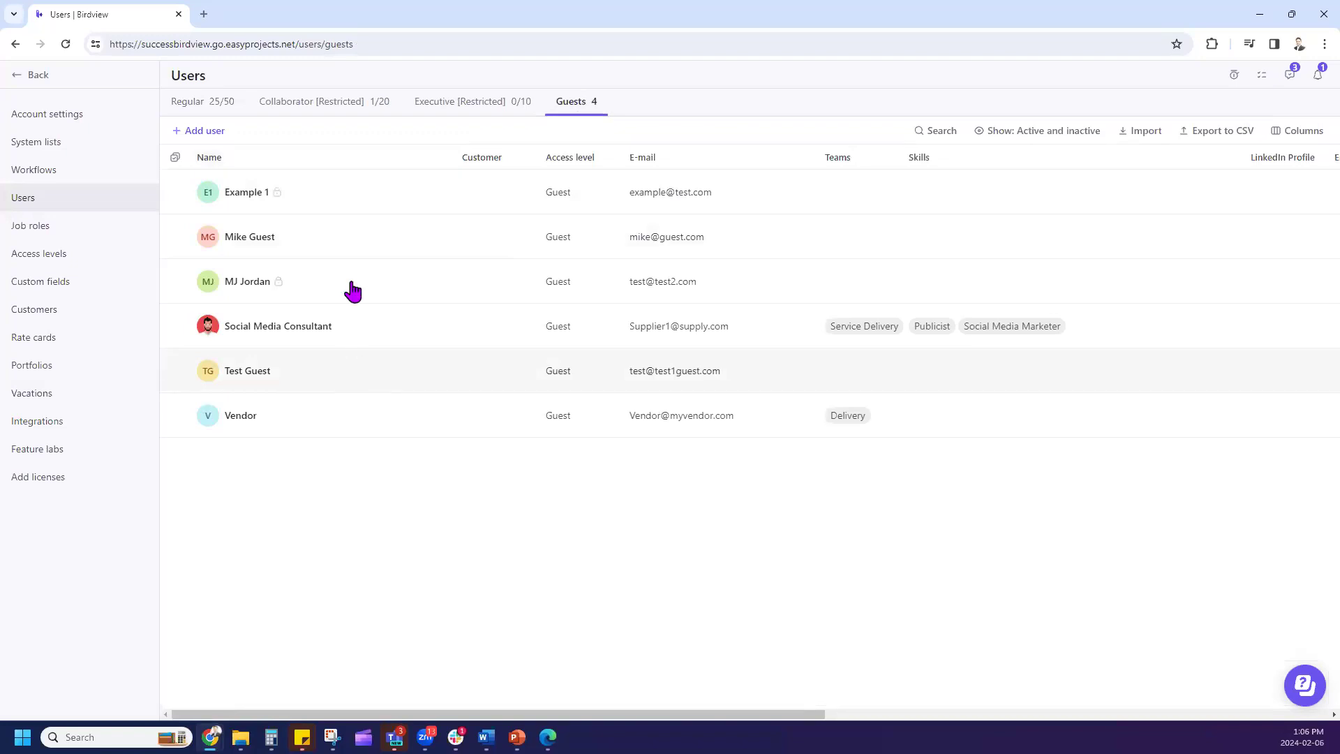
click(355, 243)
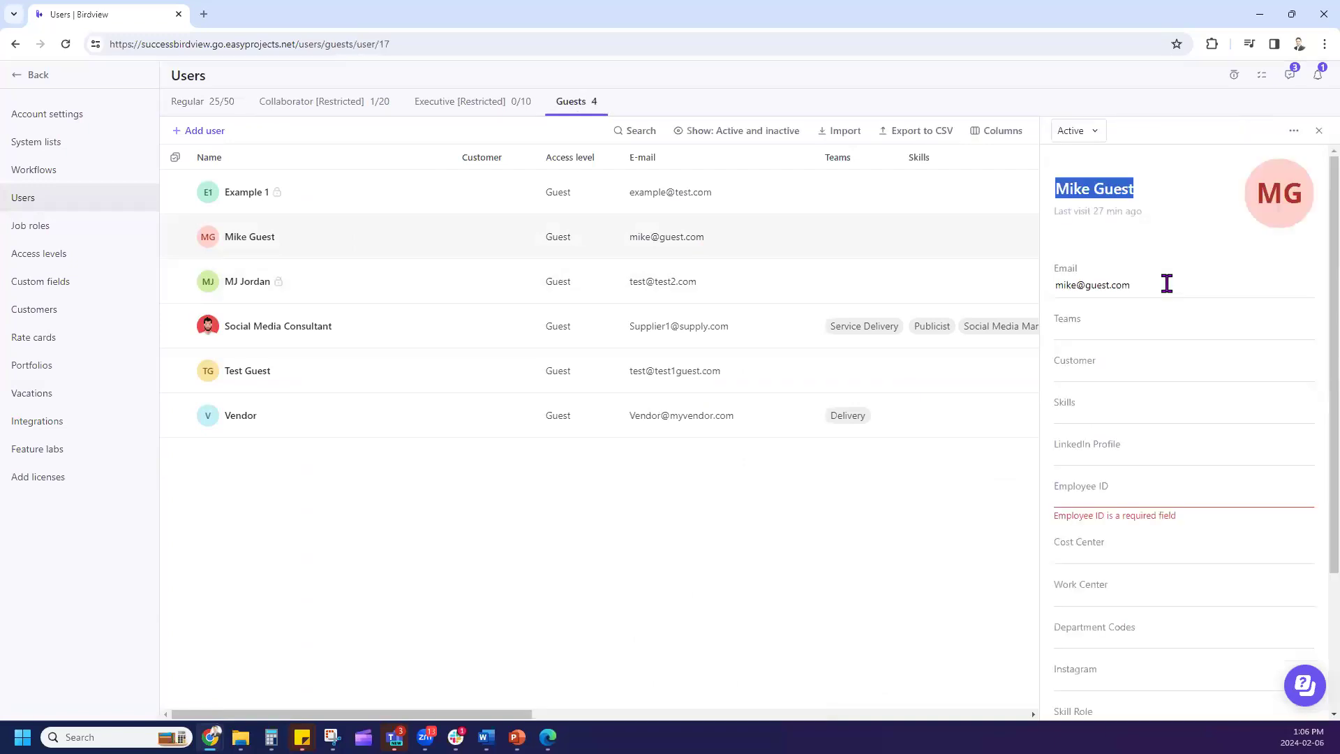
- Examine the guest profile's fields, such as Teams, Skills, Cost Center and Personal Schedule, and the additional account actions
click(1096, 336)
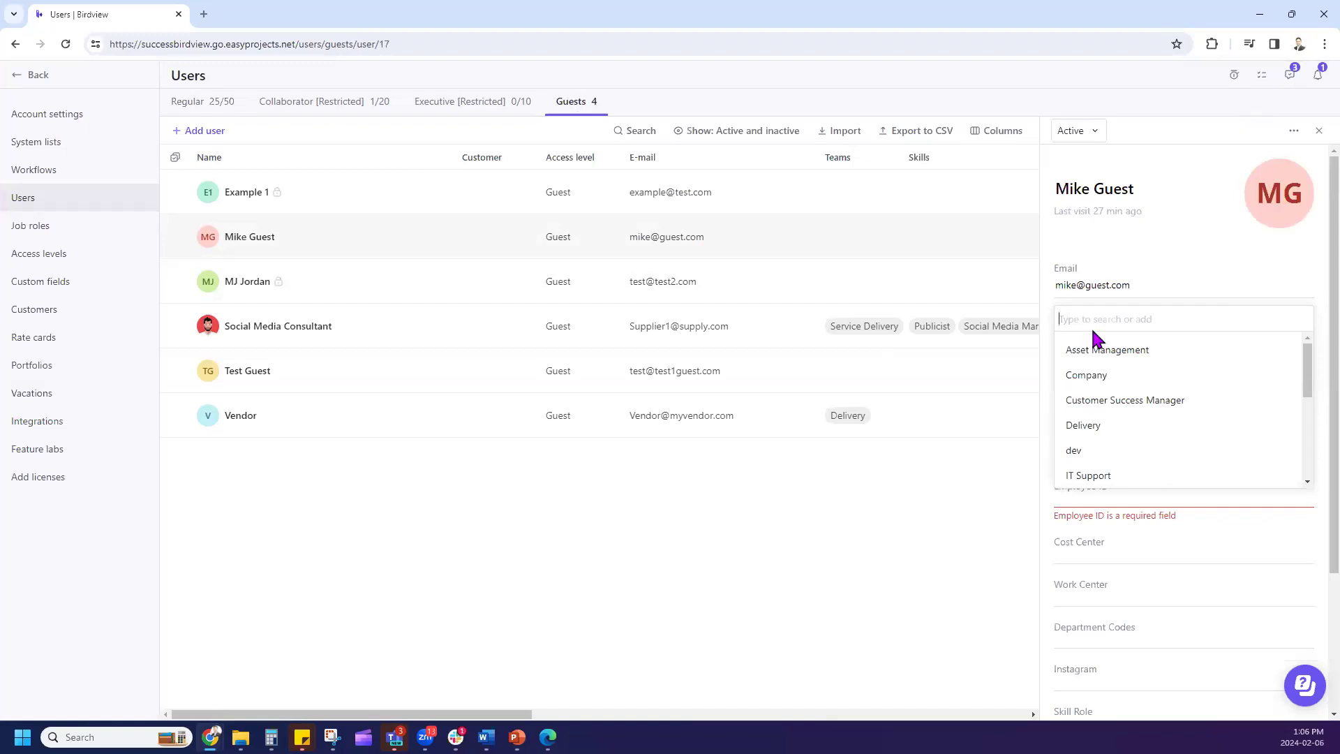
click(893, 575)
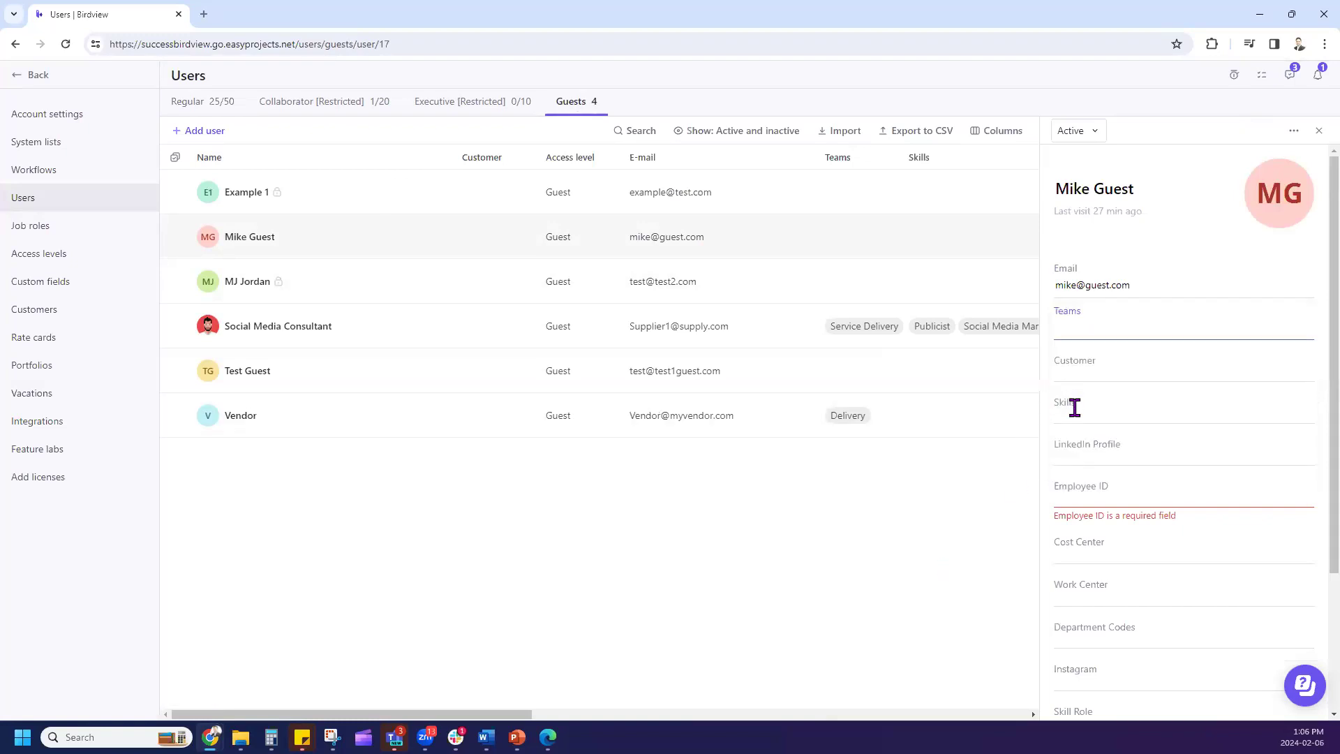
click(1075, 409)
click(920, 625)
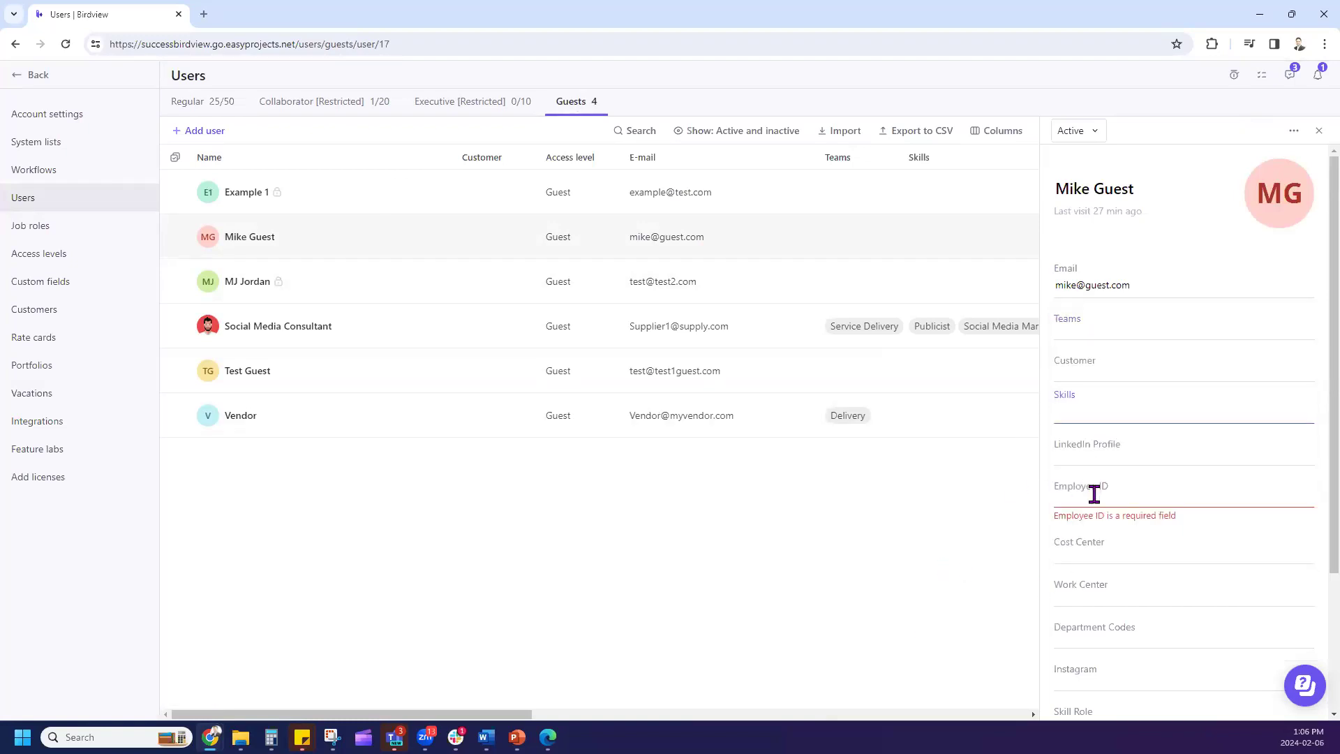
scroll(1101, 593, down, 1)
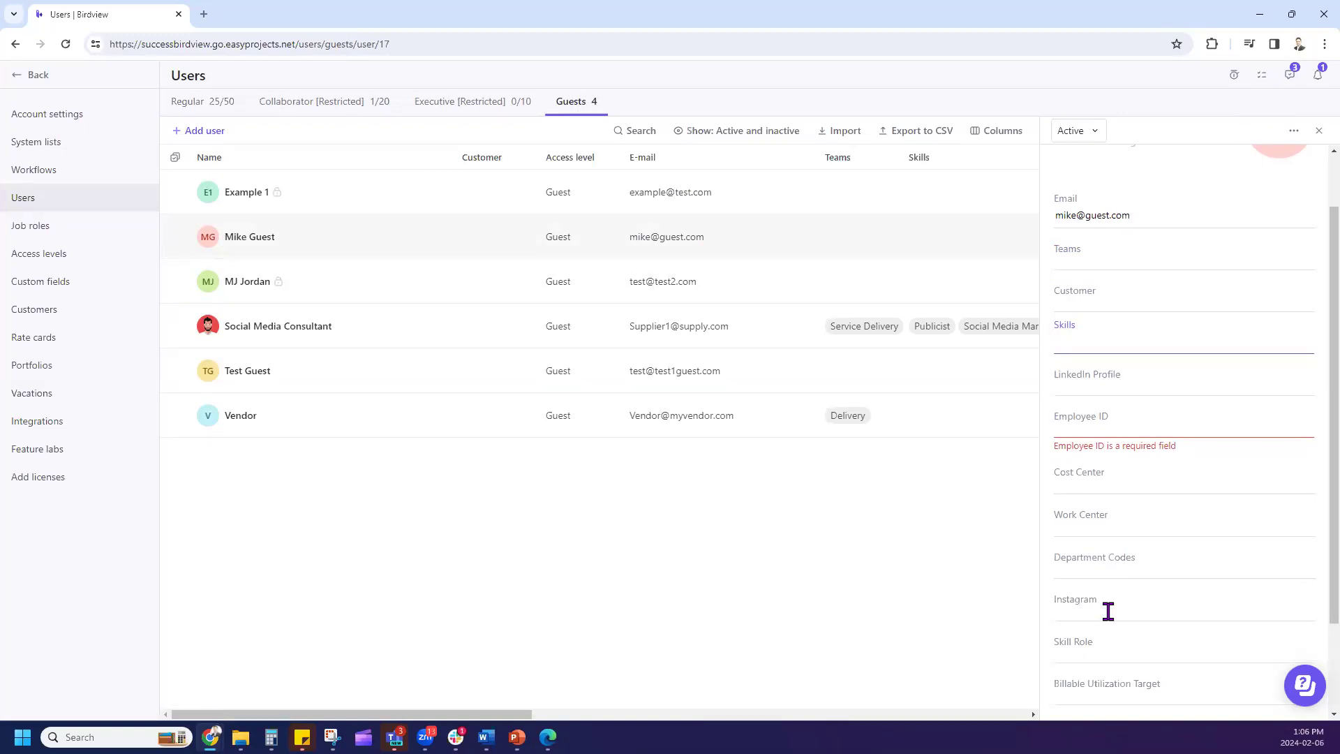
click(1090, 525)
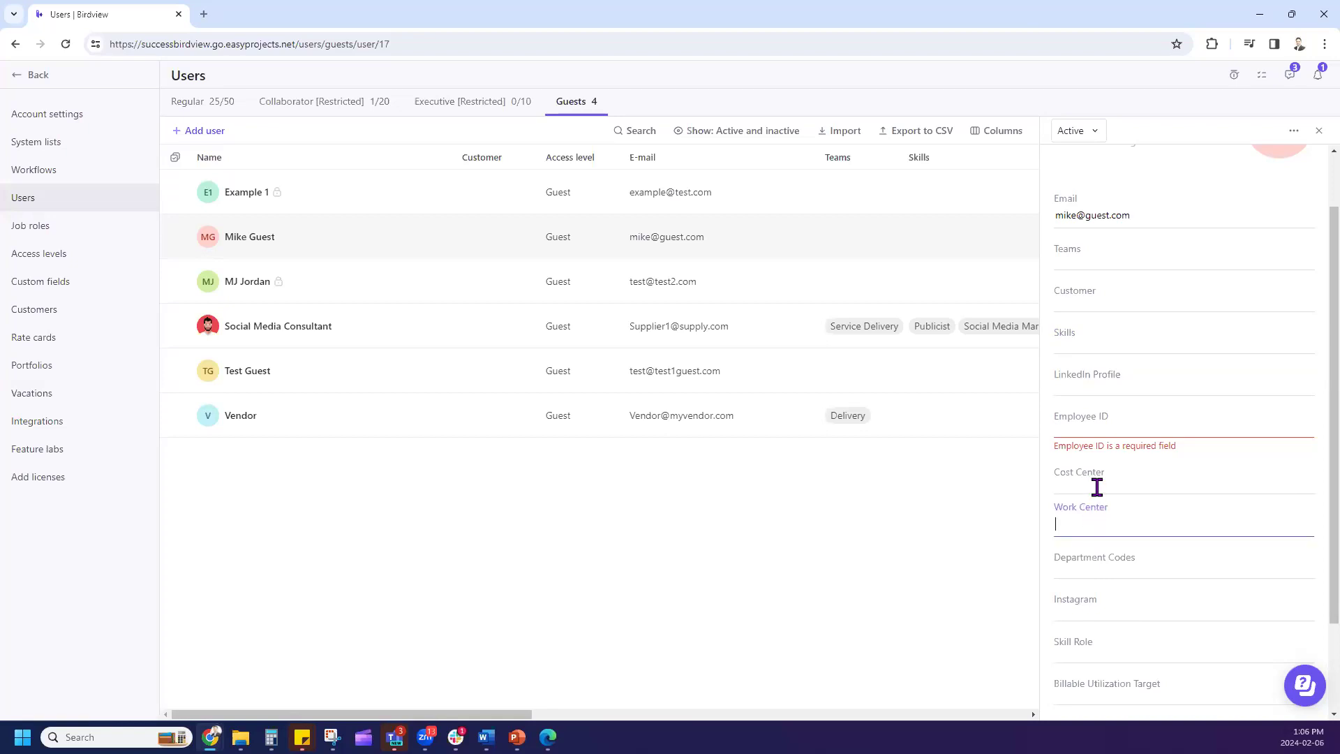
click(1097, 487)
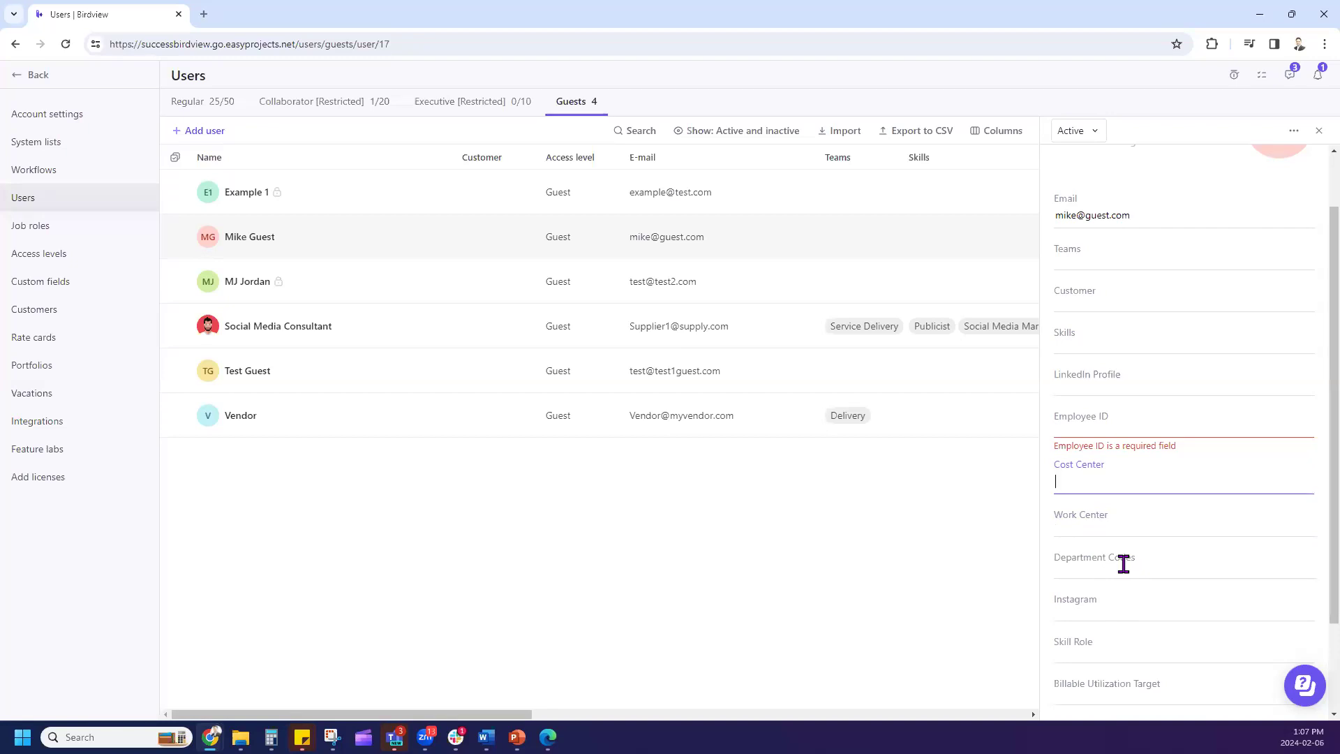
scroll(1154, 548, down, 2)
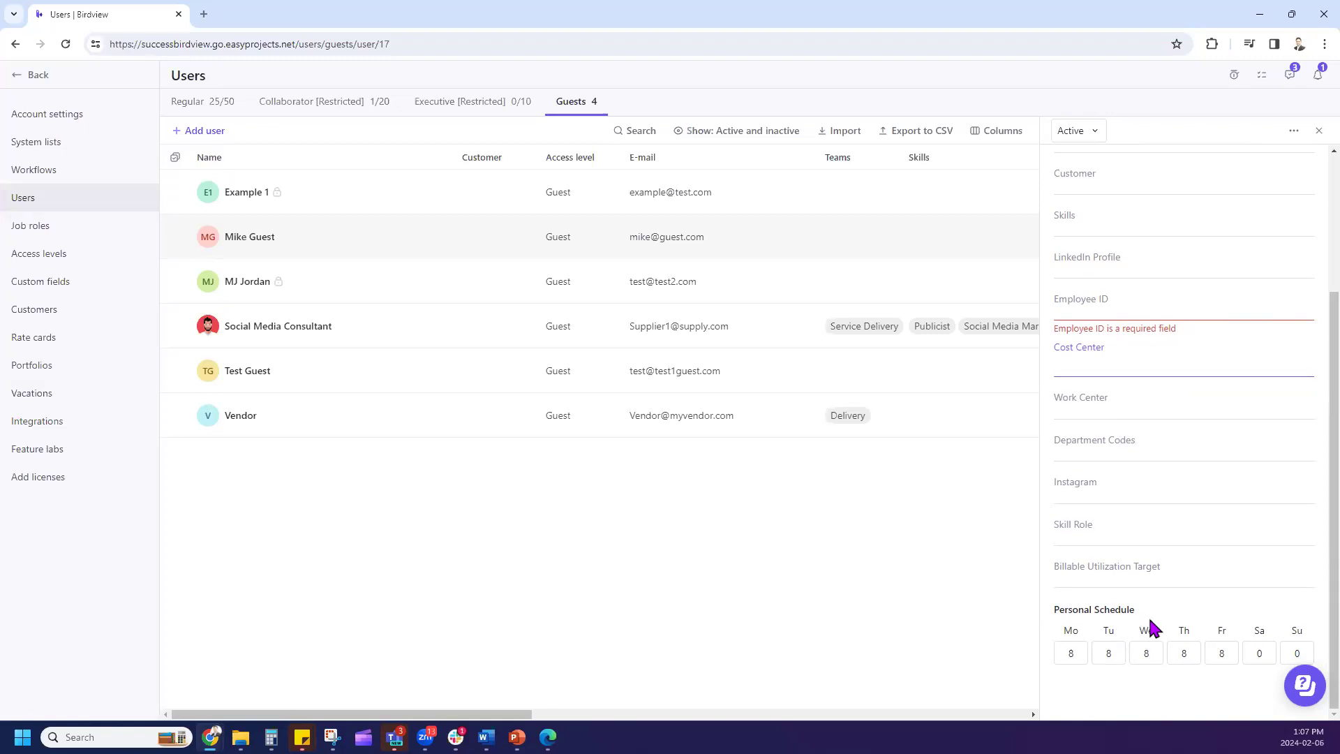
click(1083, 655)
click(1199, 653)
scroll(1197, 552, up, 3)
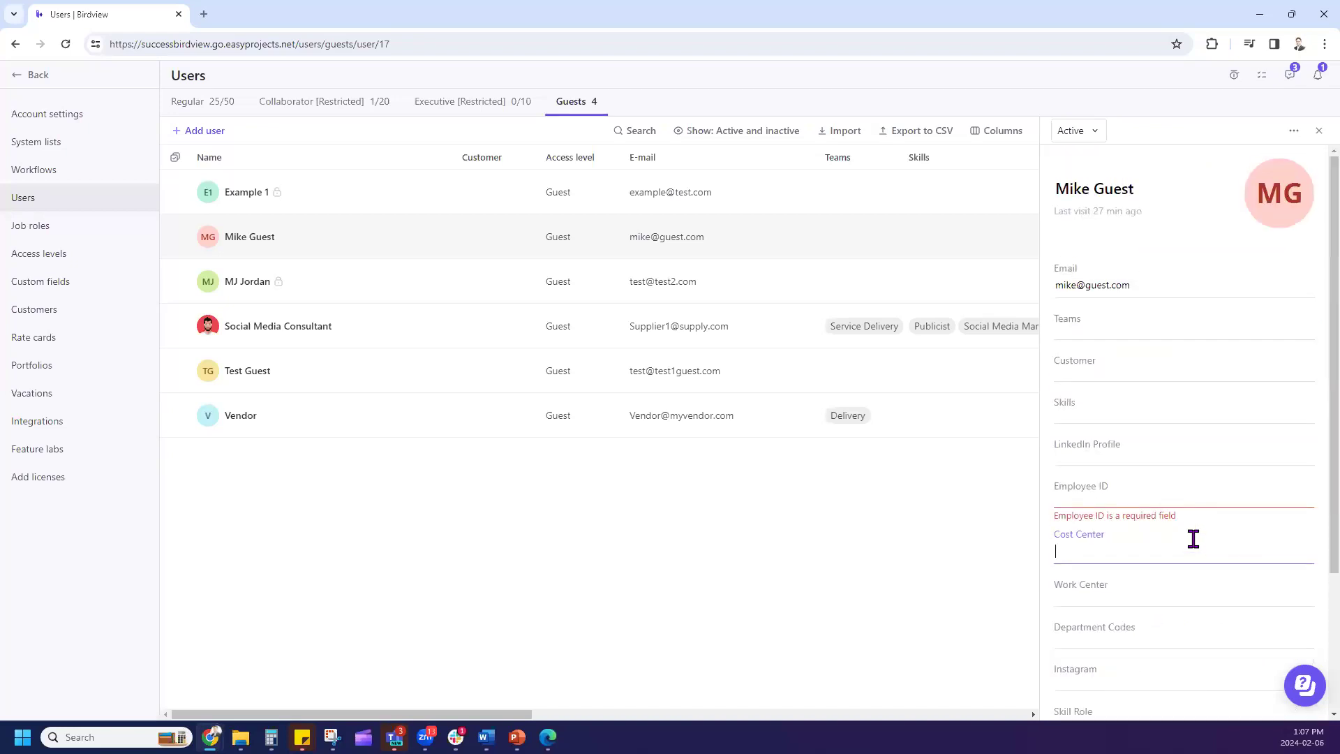
click(1293, 131)
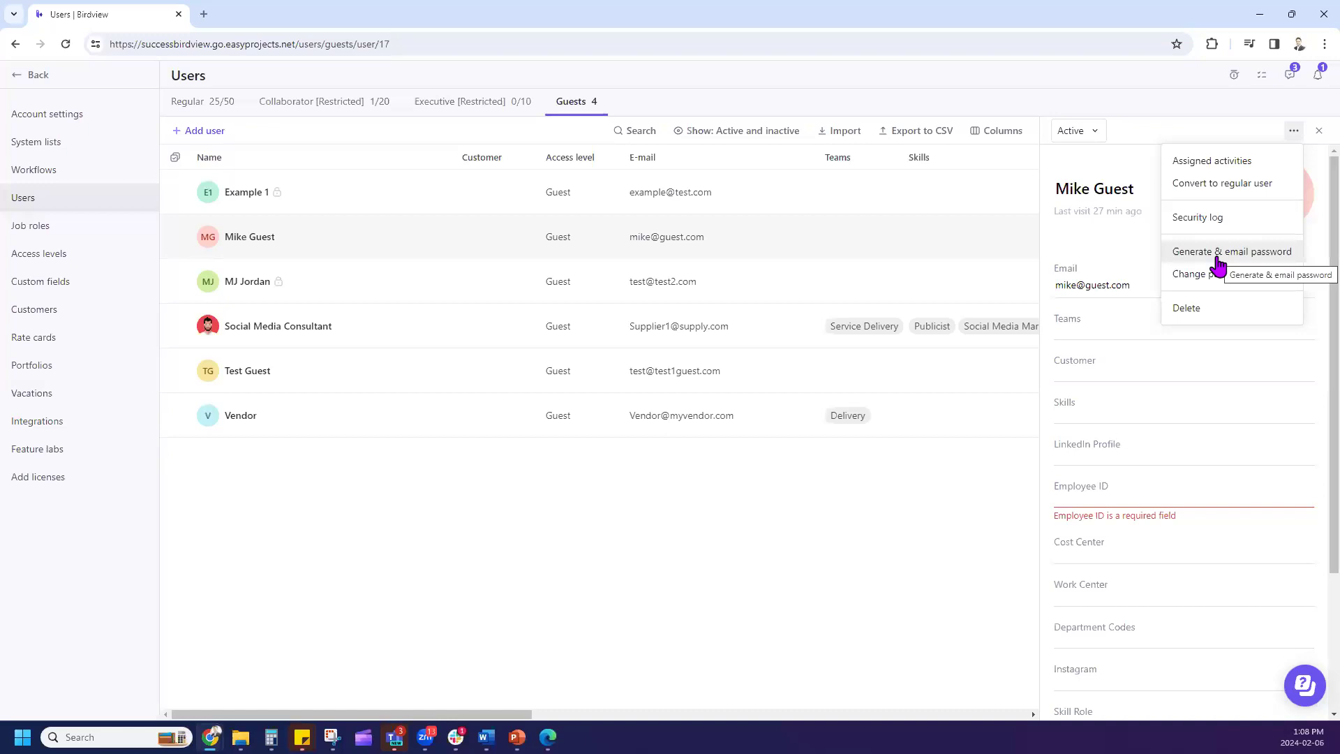
click(1079, 136)
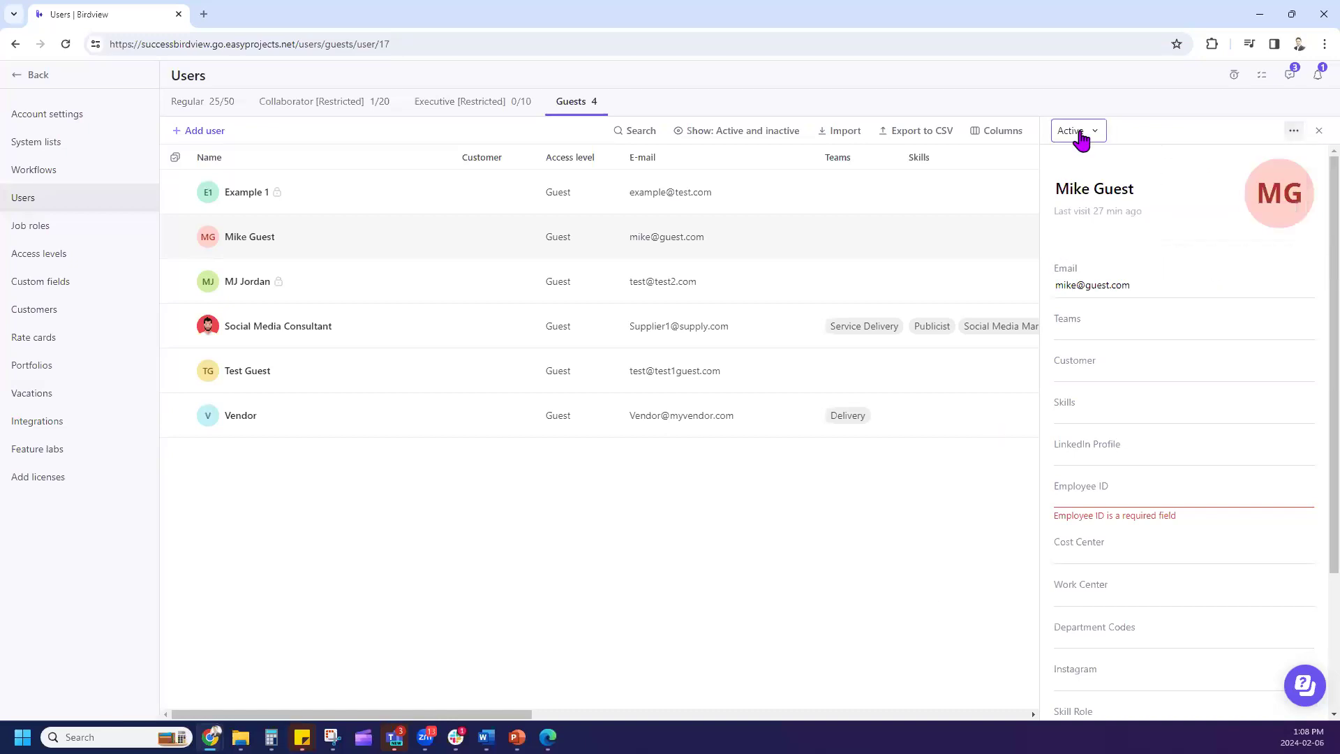
- Turn off the guest's Can login and Active settings, and turn both back on
click(1081, 139)
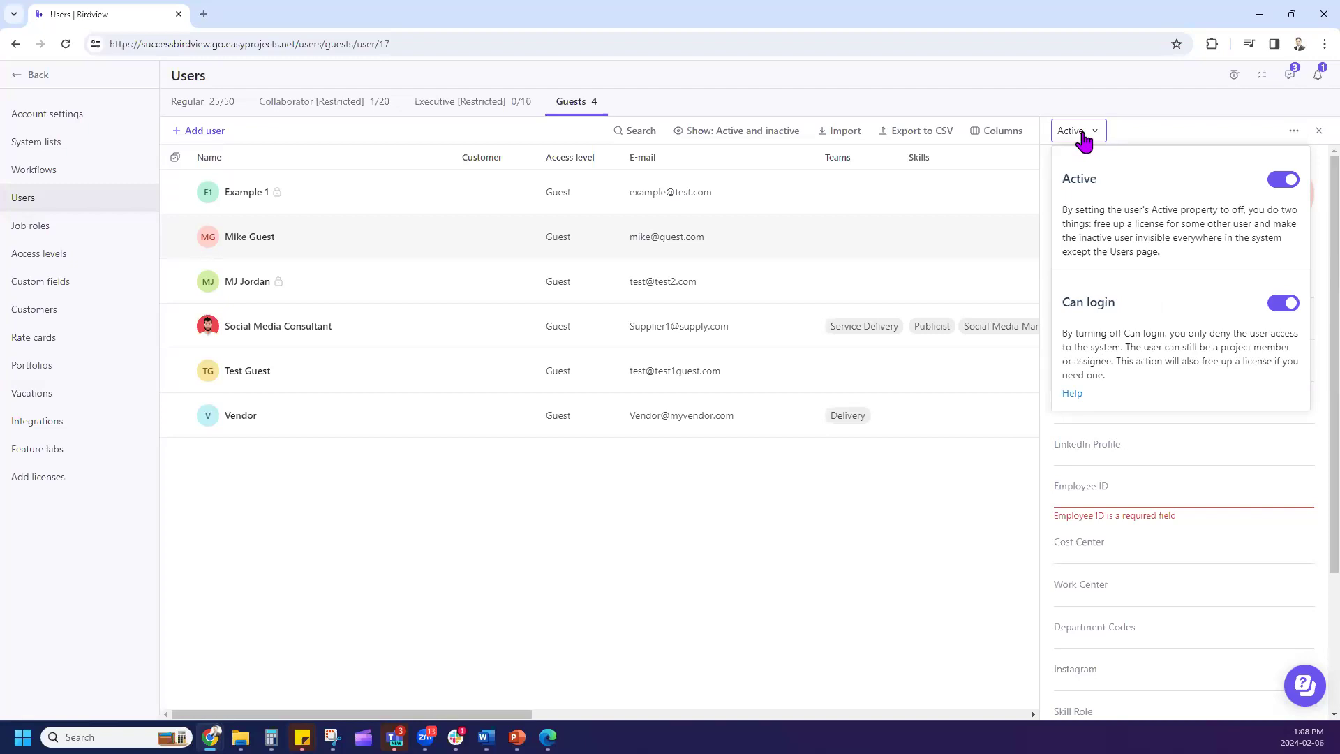
click(1291, 307)
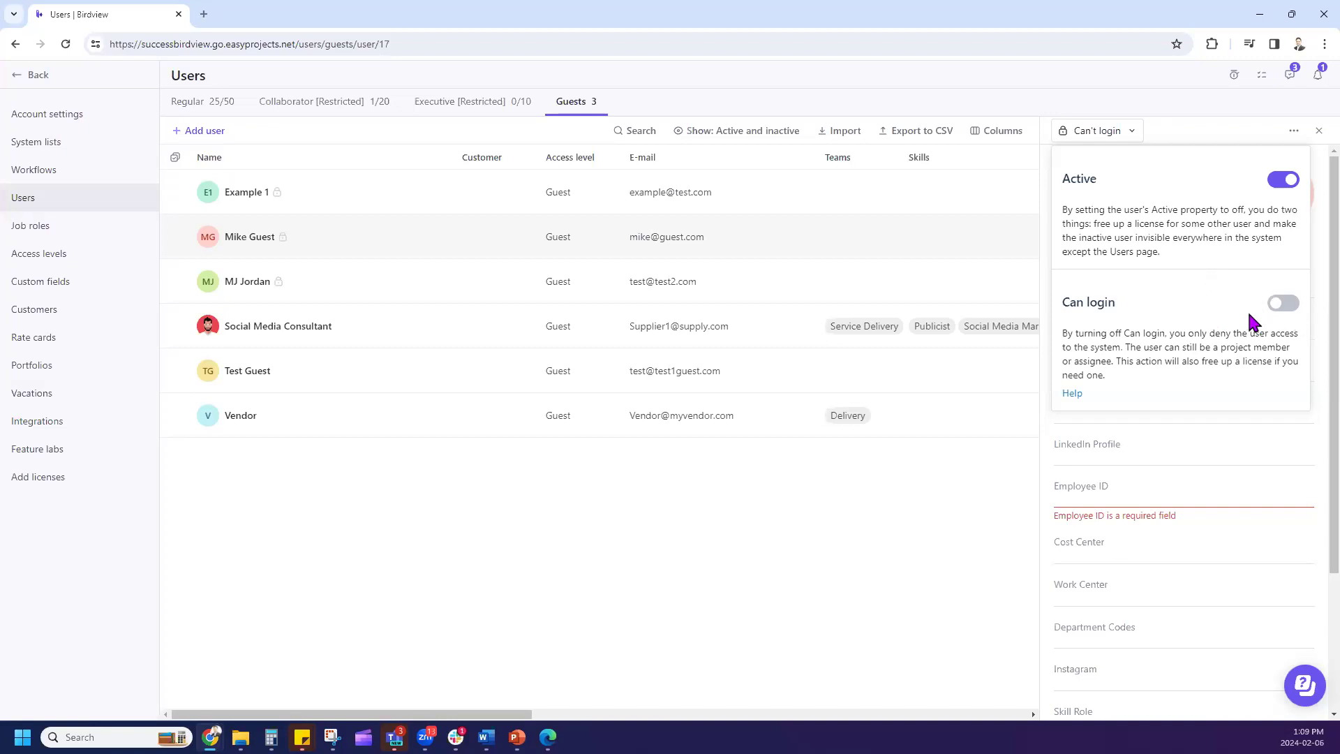
click(1285, 180)
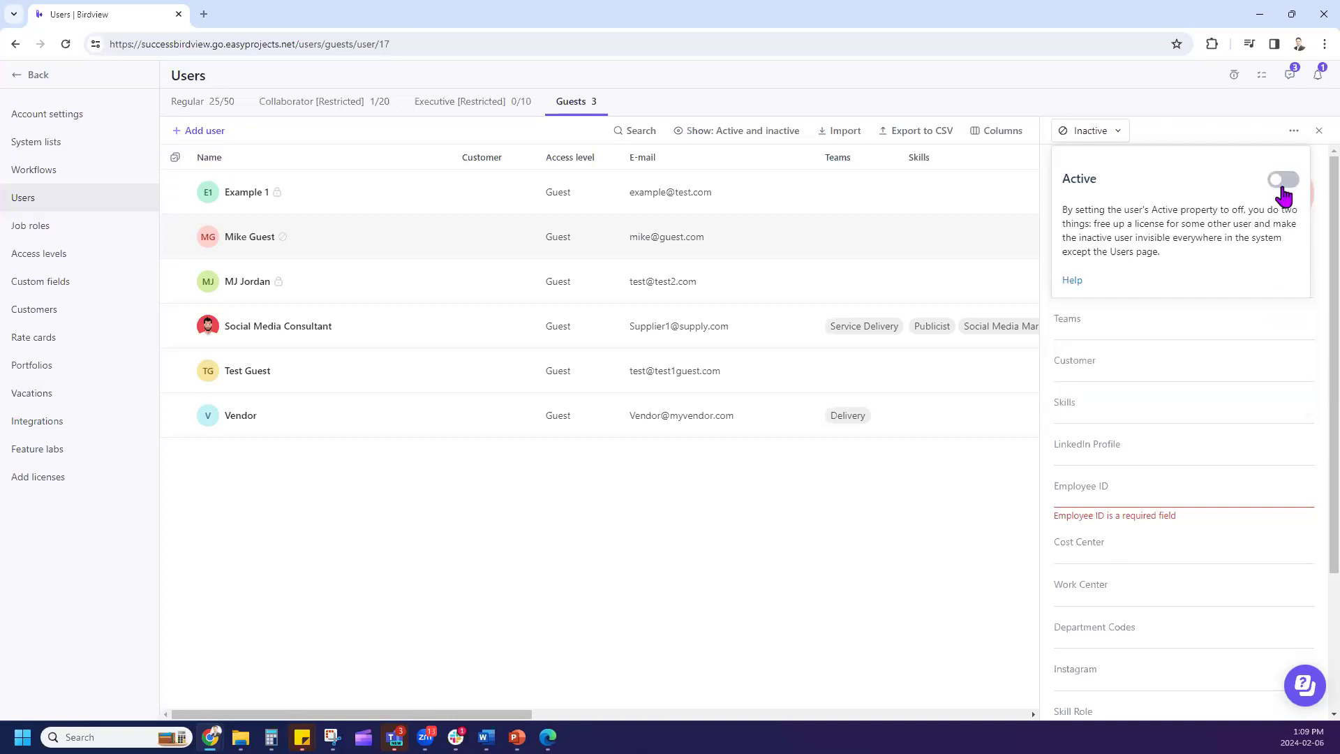
click(1283, 183)
click(1285, 305)
click(838, 566)
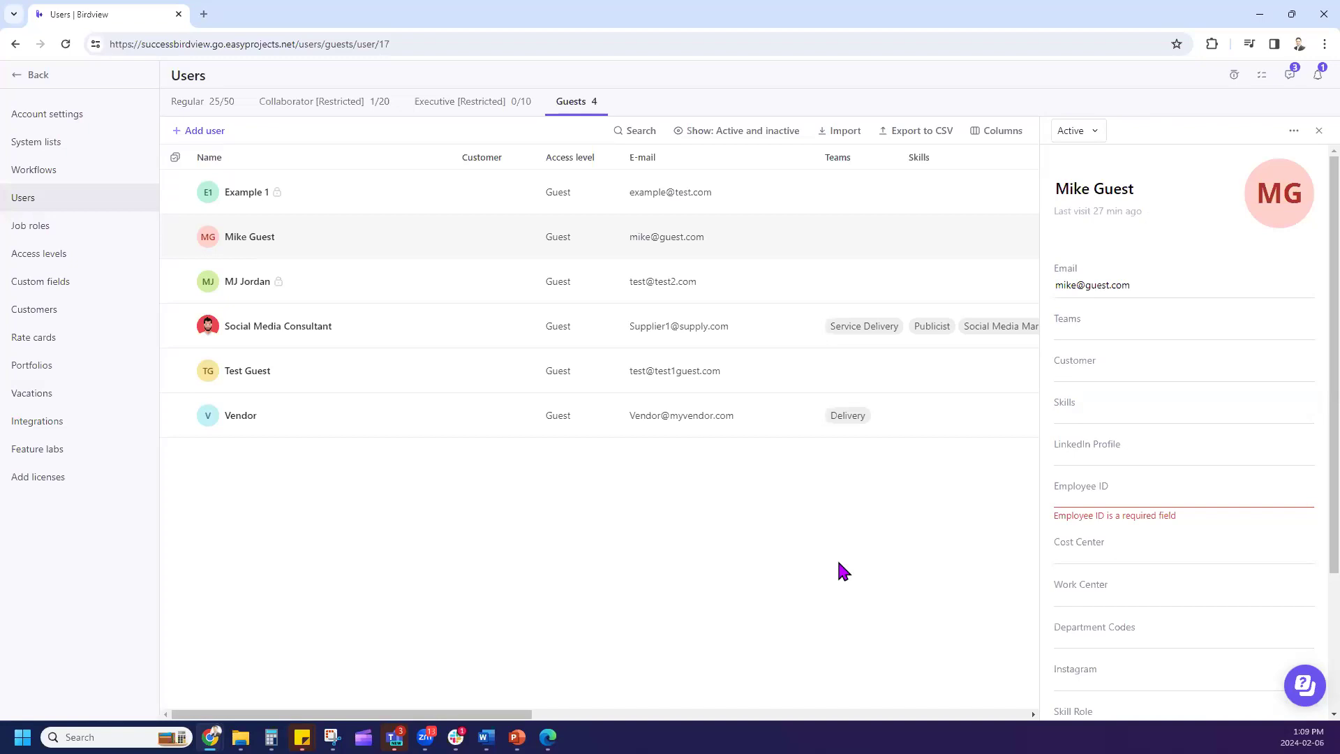
- Return to the Activity Center and add a task named "Create a new site" to the Guest Portal Overview project
click(42, 77)
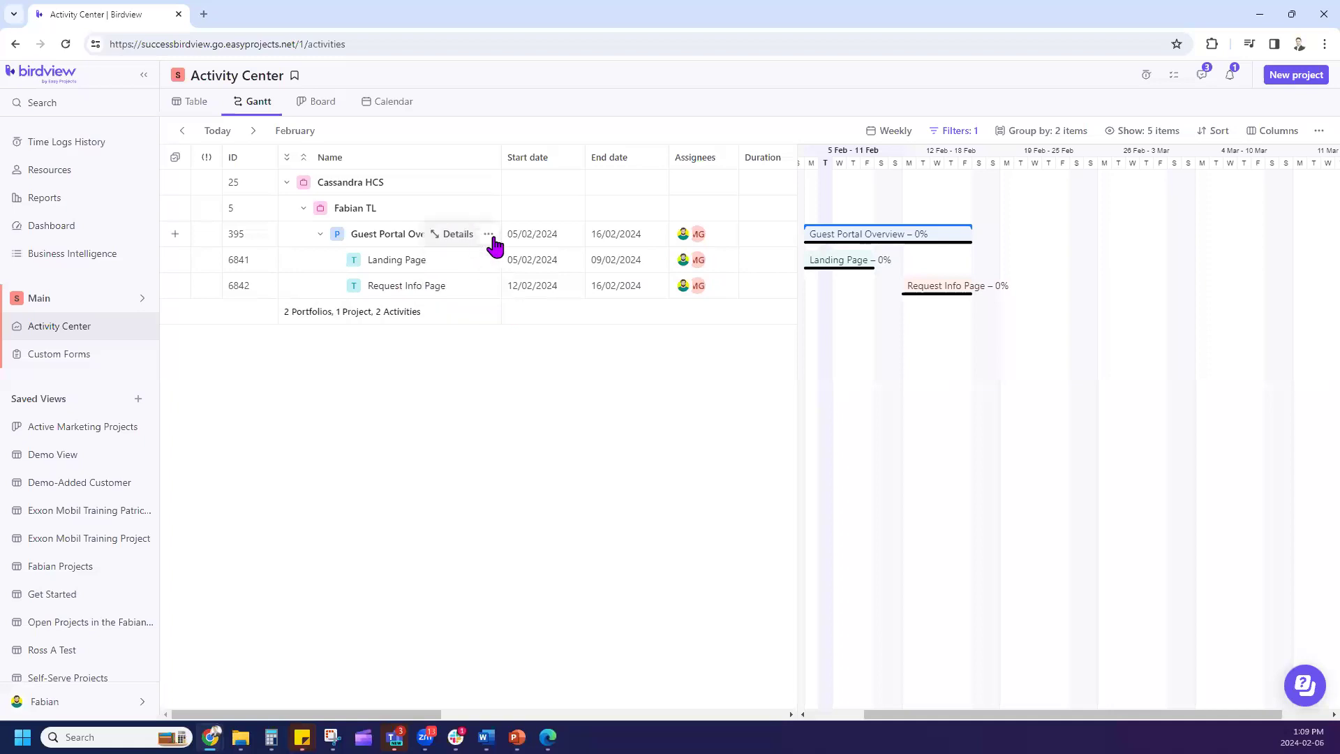
click(489, 234)
click(533, 264)
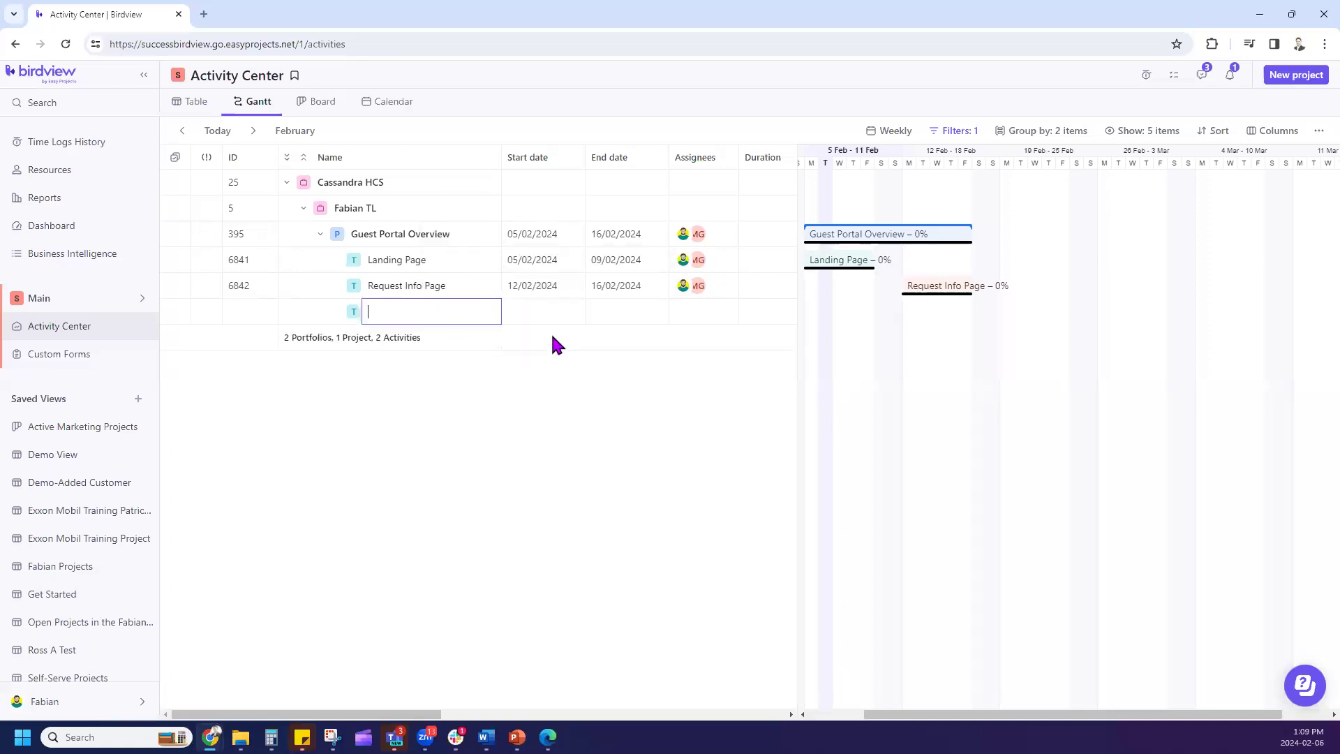
text(Create a new site)
click(552, 450)
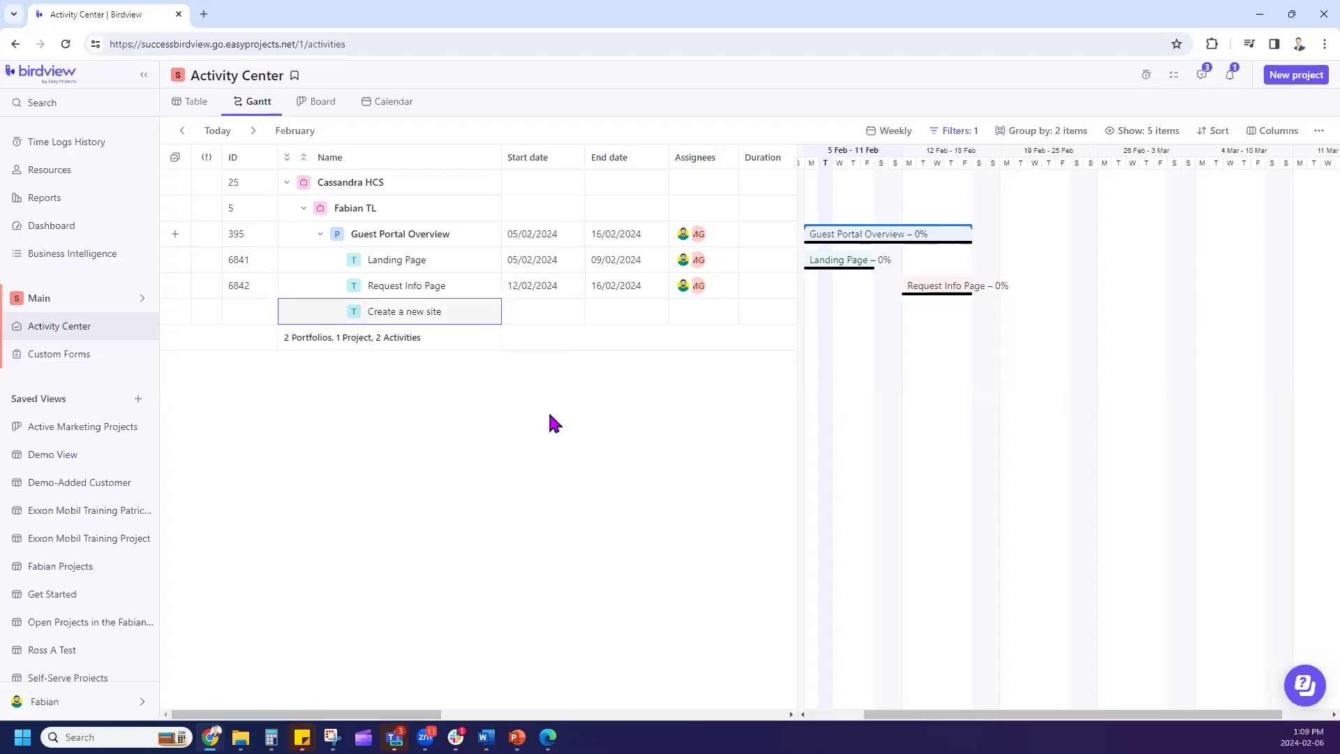
- Set both the start date and end date of the "Create a new site" task to 06/02/2024
click(536, 312)
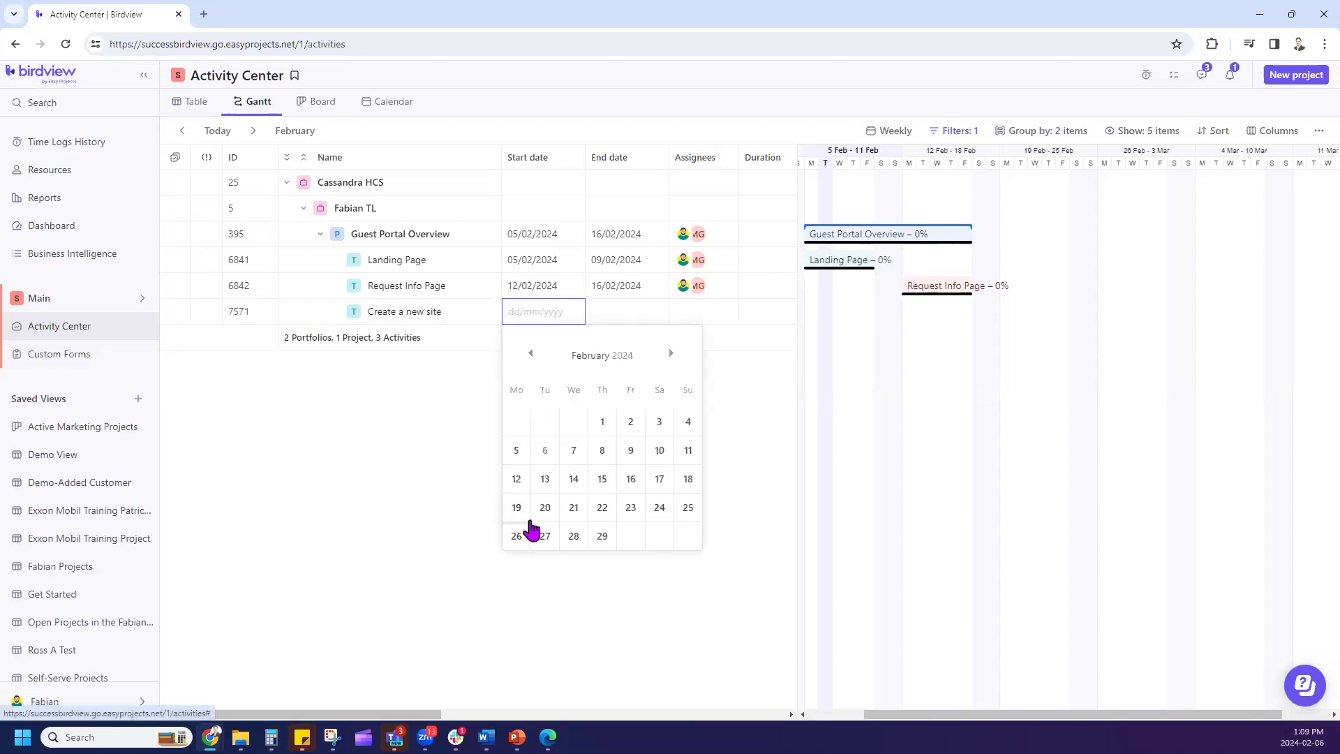
click(545, 453)
click(634, 312)
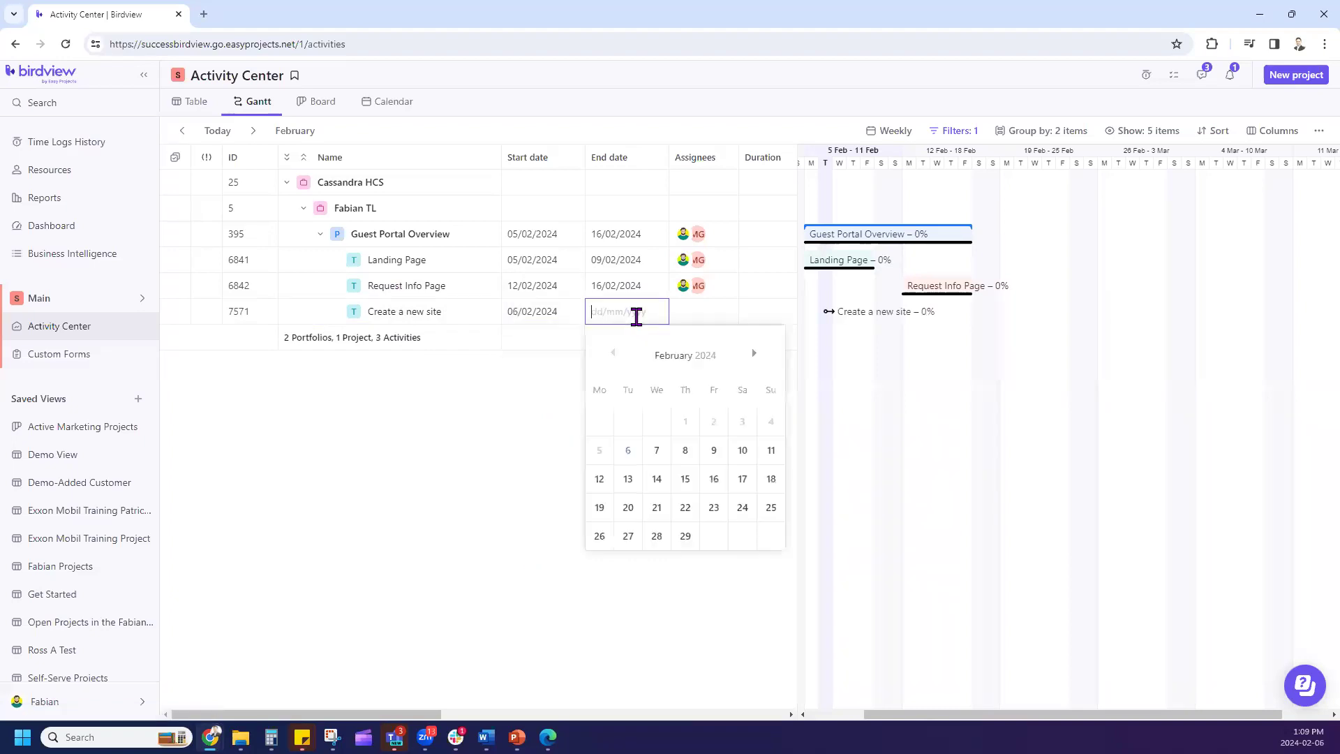
click(625, 453)
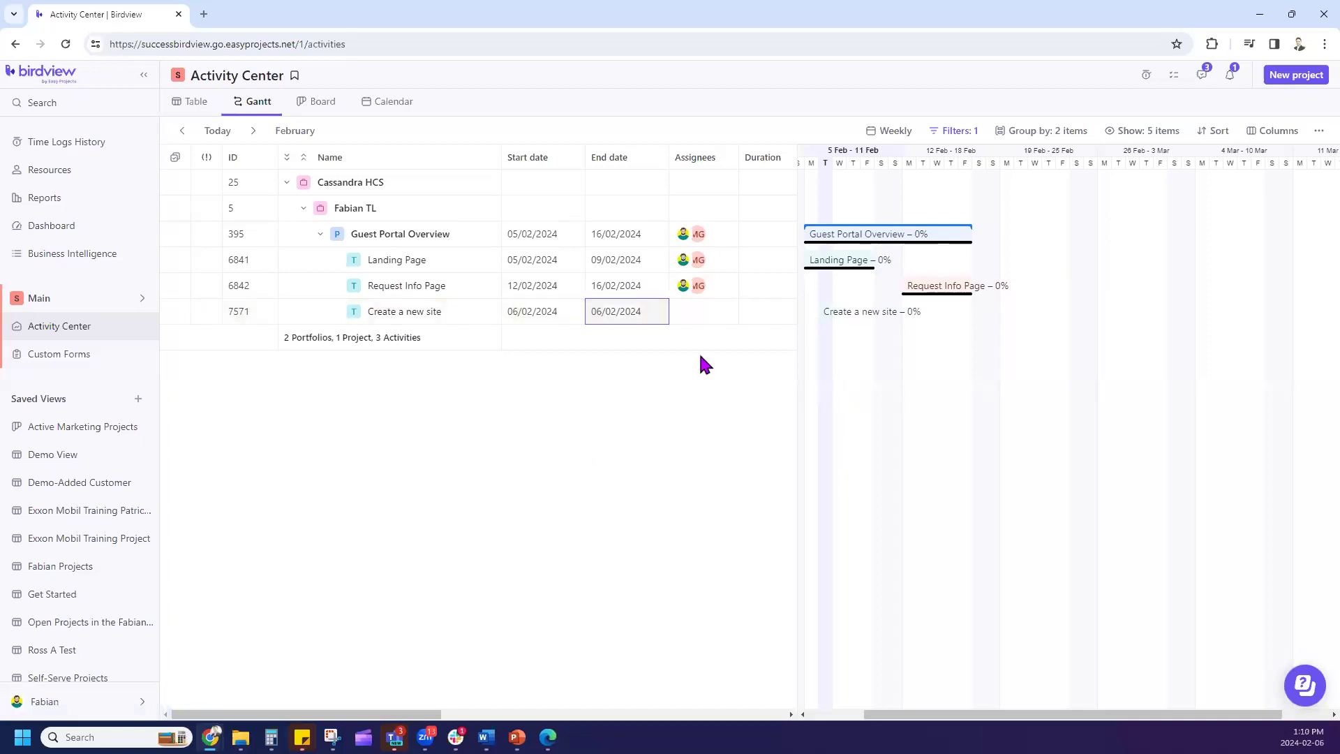
- Assign the guest project member to the "Create a new site" task
click(693, 312)
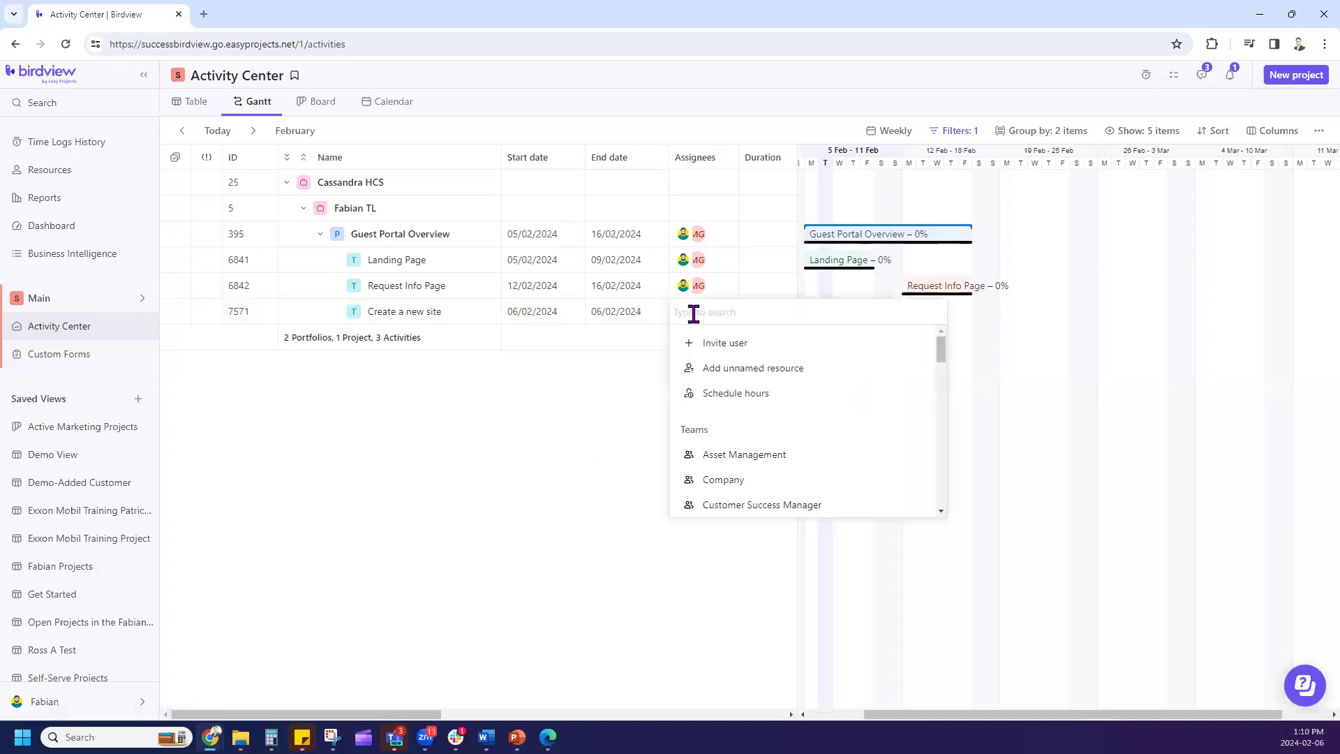
text(mike)
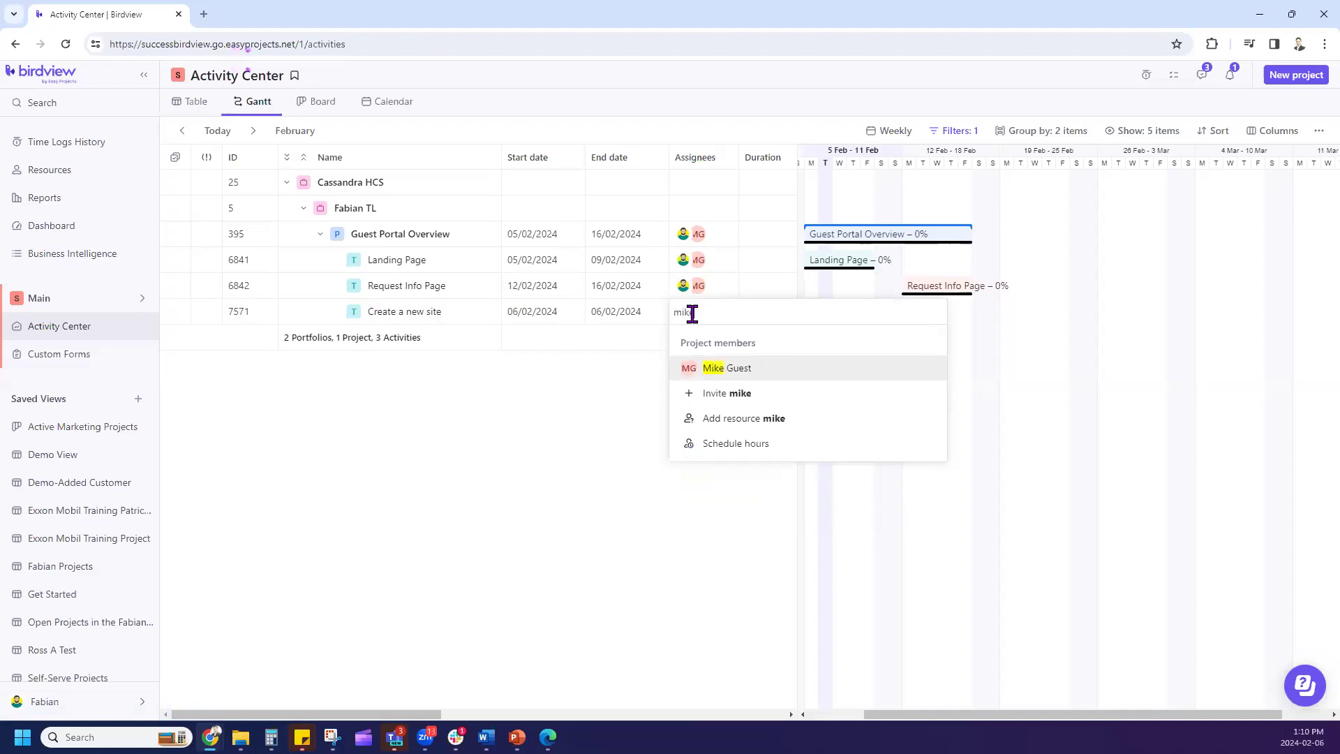
click(706, 367)
click(523, 489)
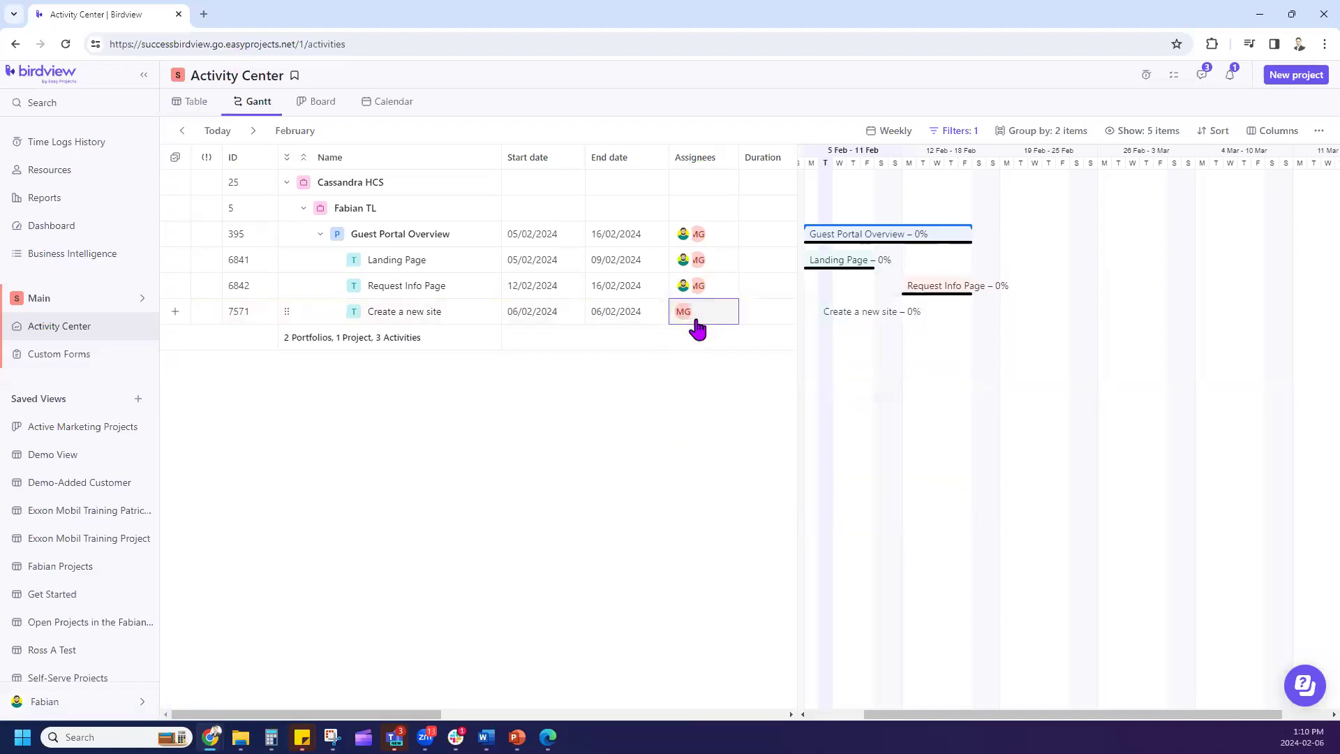
- View the details of the "Create a new site" task and the Guest Portal Overview project to check the assignee and members
click(478, 316)
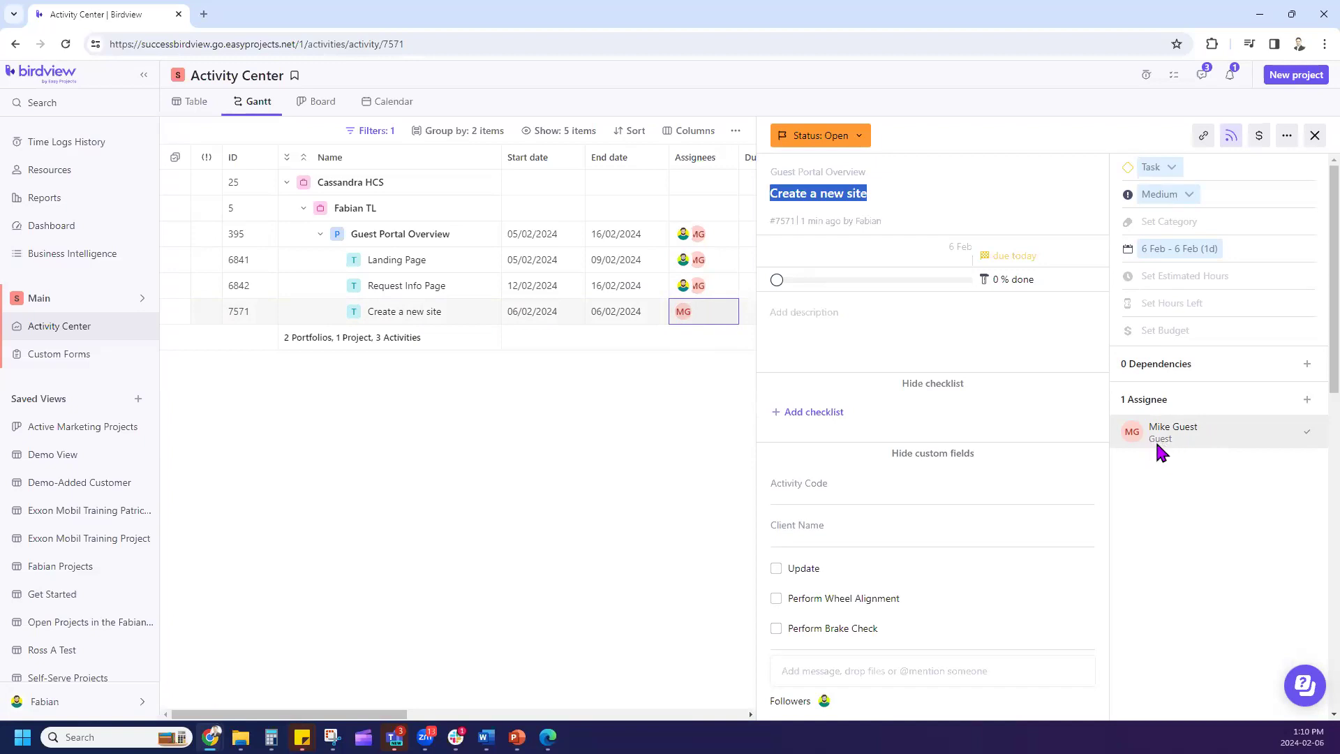
click(457, 234)
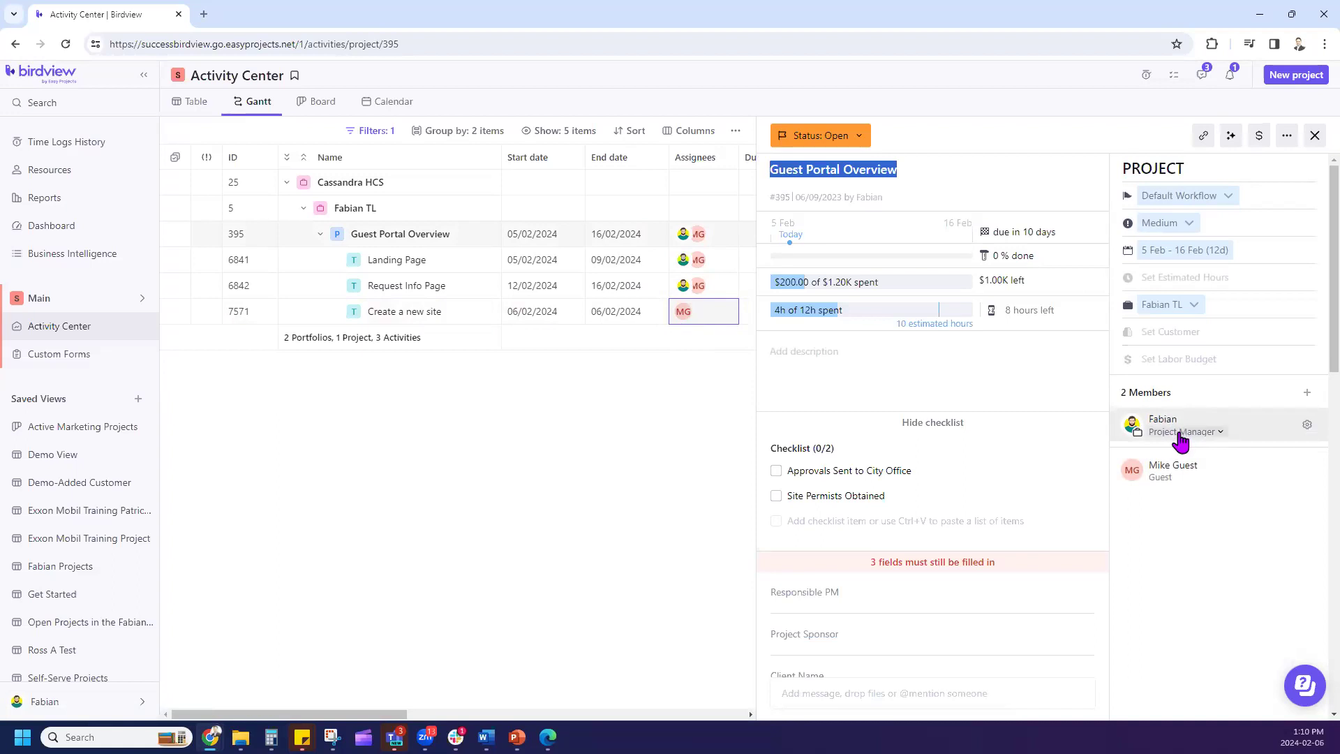
- Review the project permissions of the project manager and of the guest member in the Guest Portal Overview project
click(1184, 433)
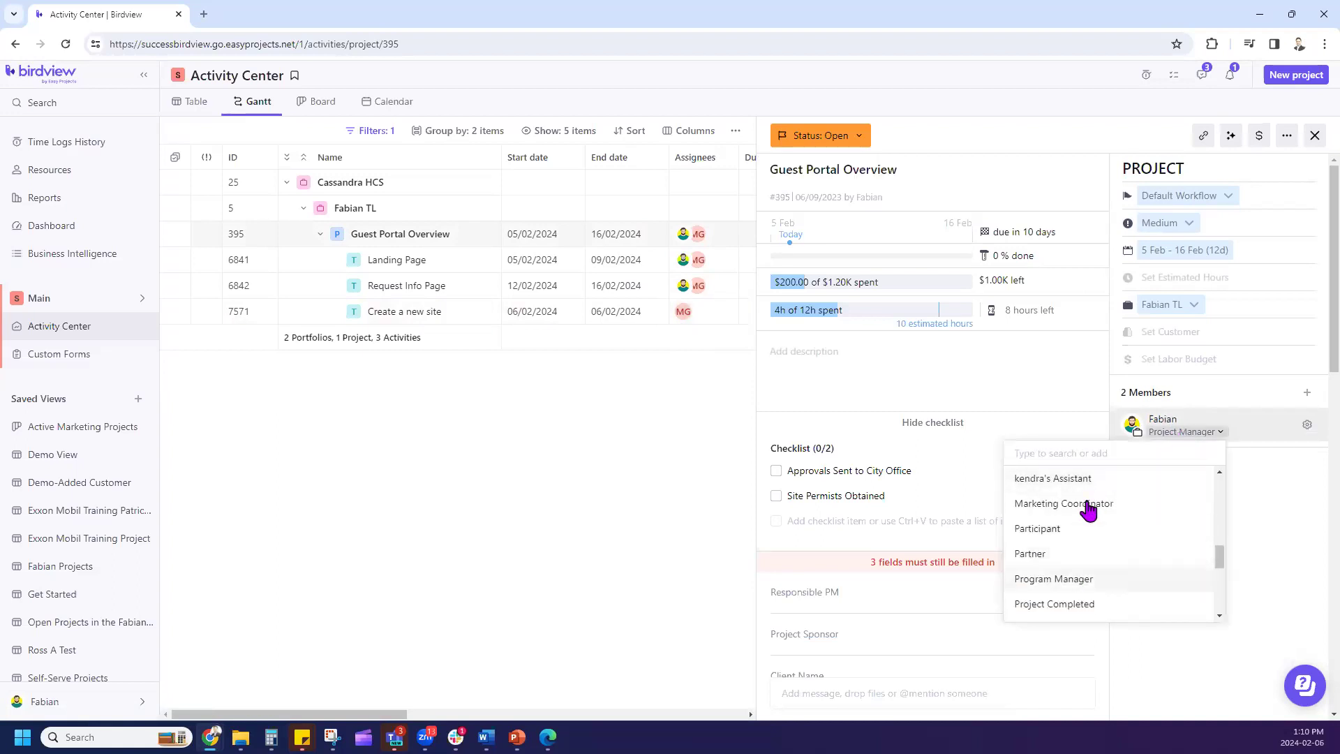
click(1308, 432)
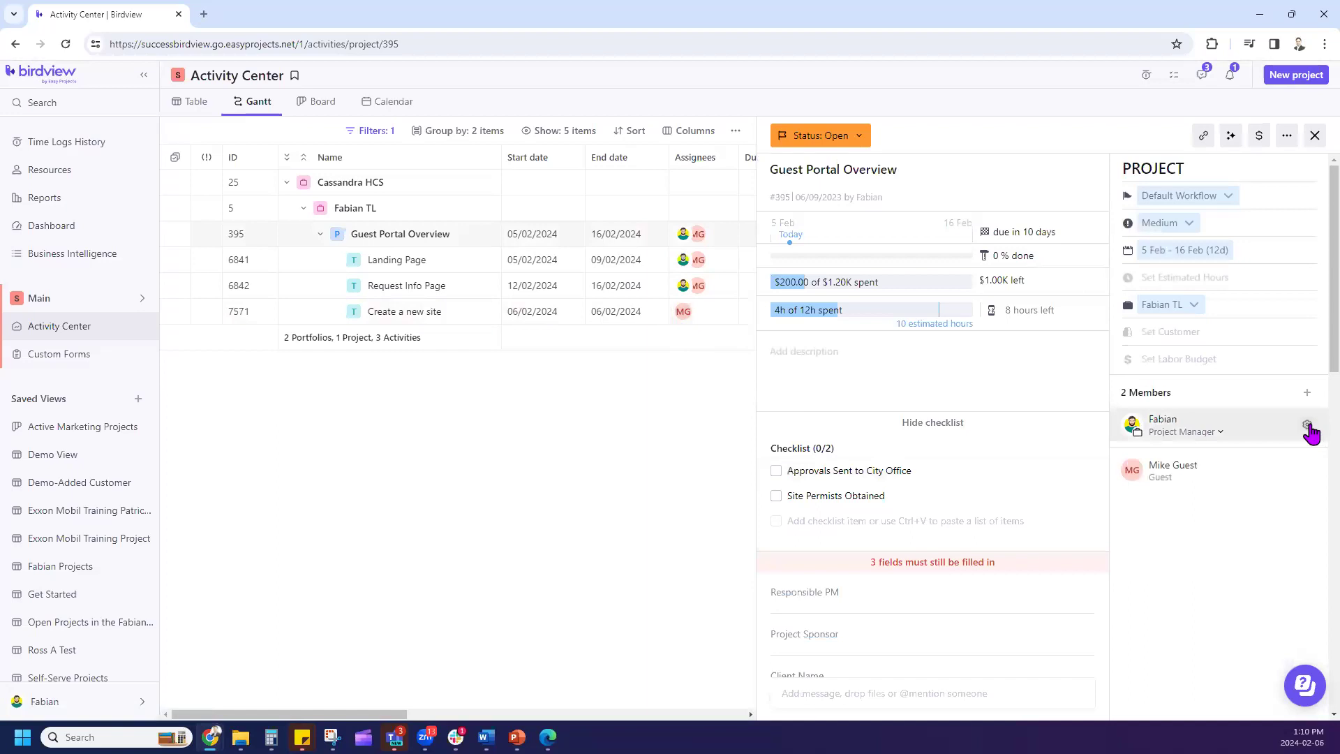
click(1308, 427)
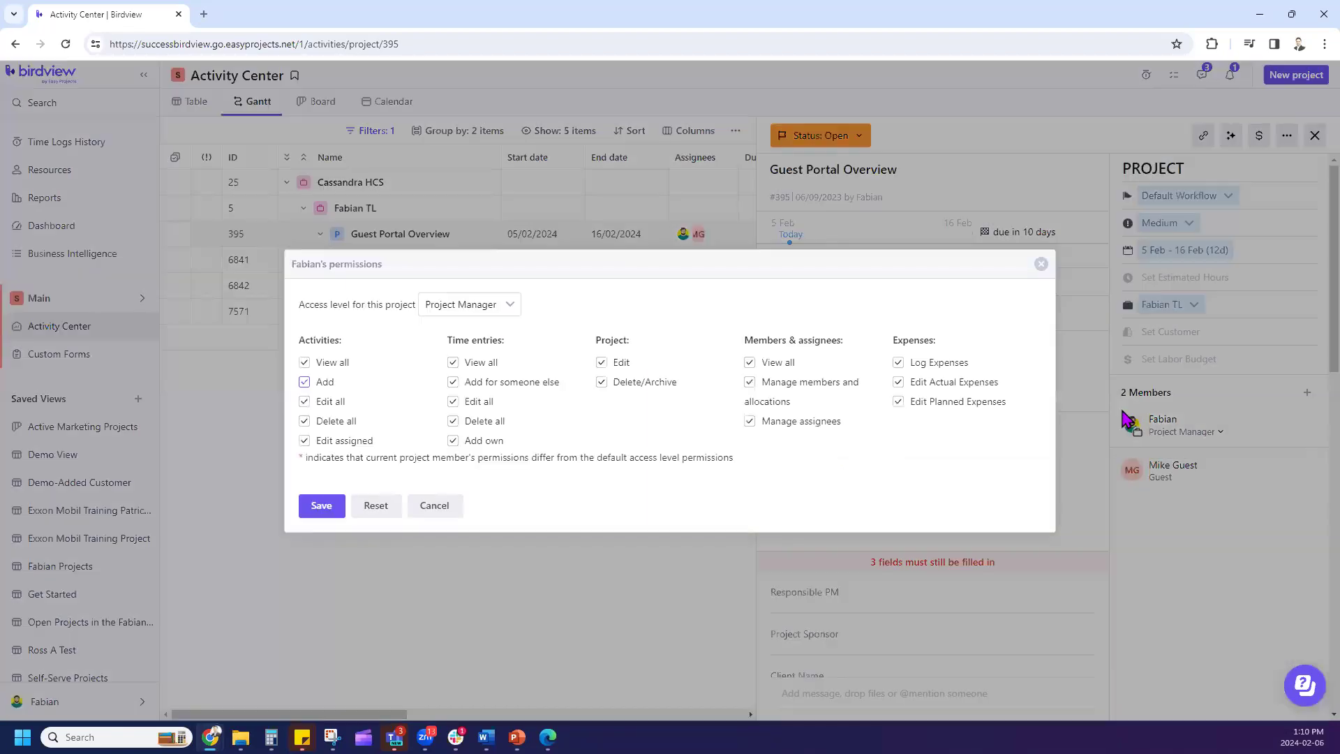
click(454, 506)
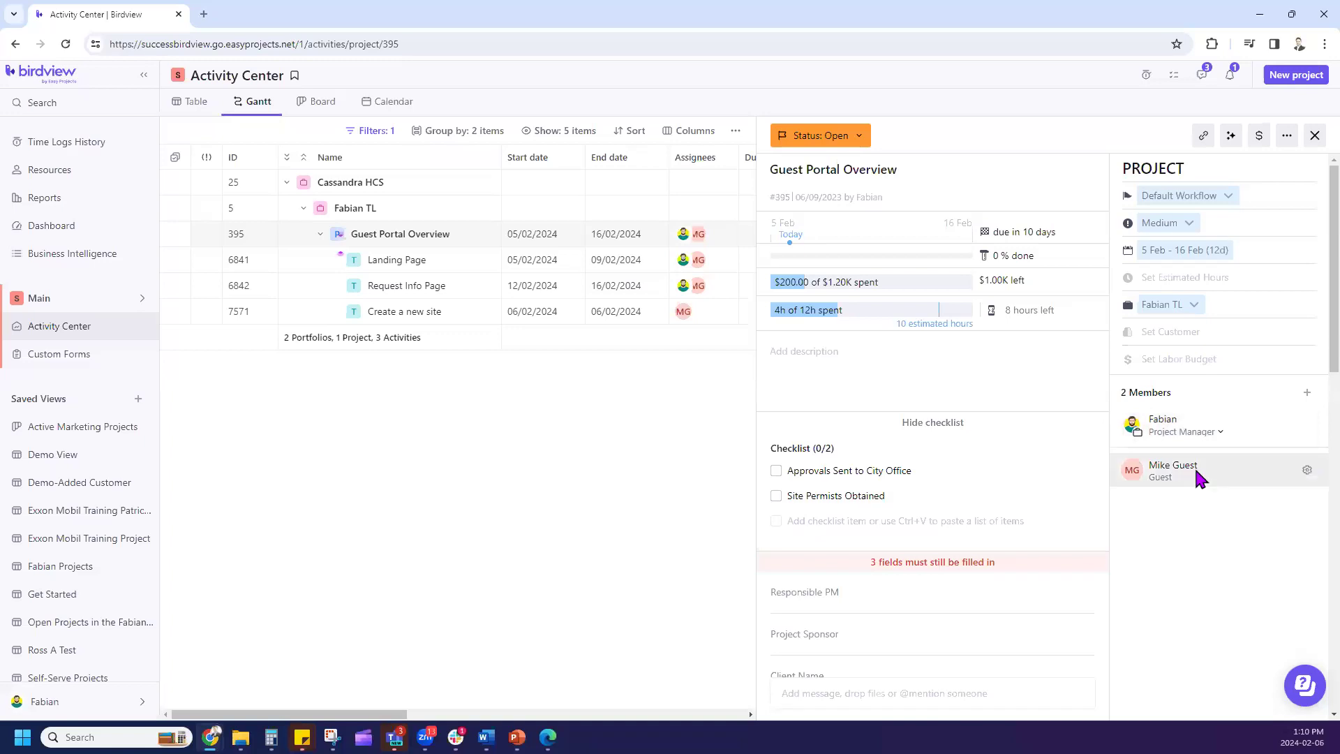
click(1307, 470)
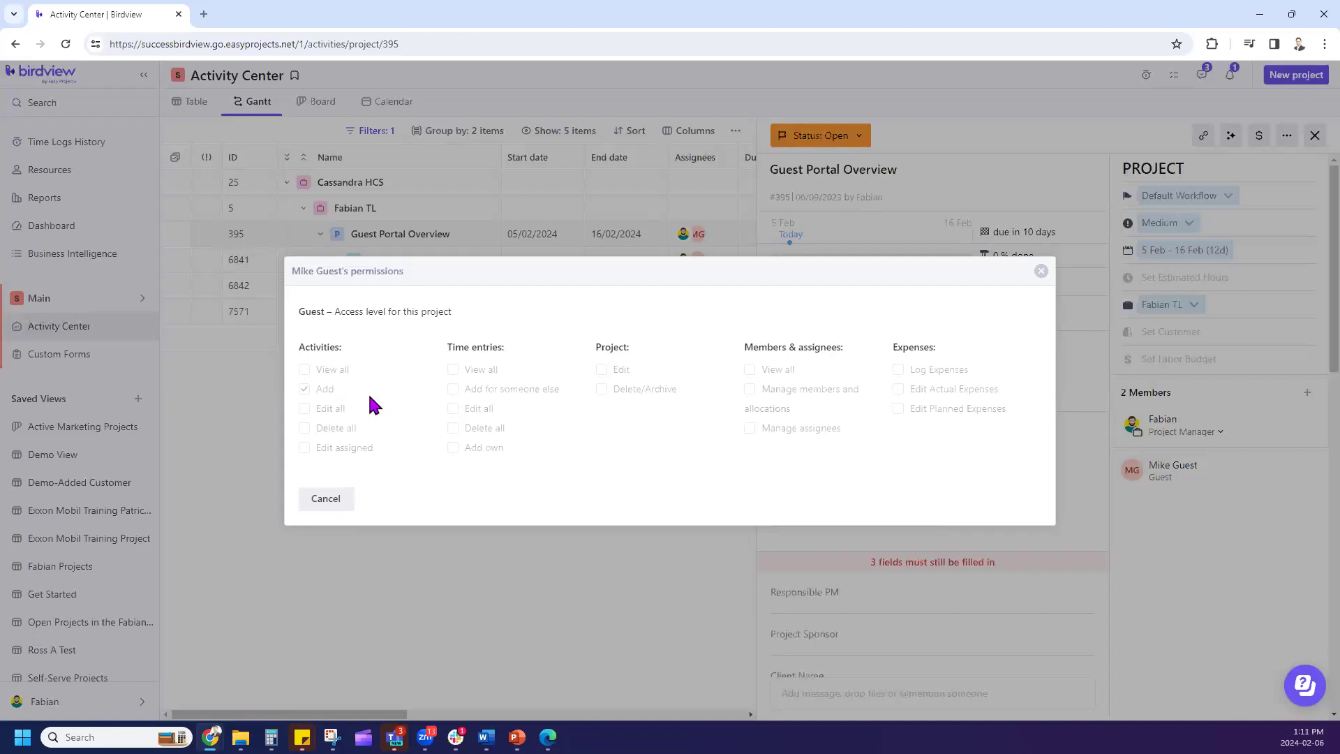
click(326, 499)
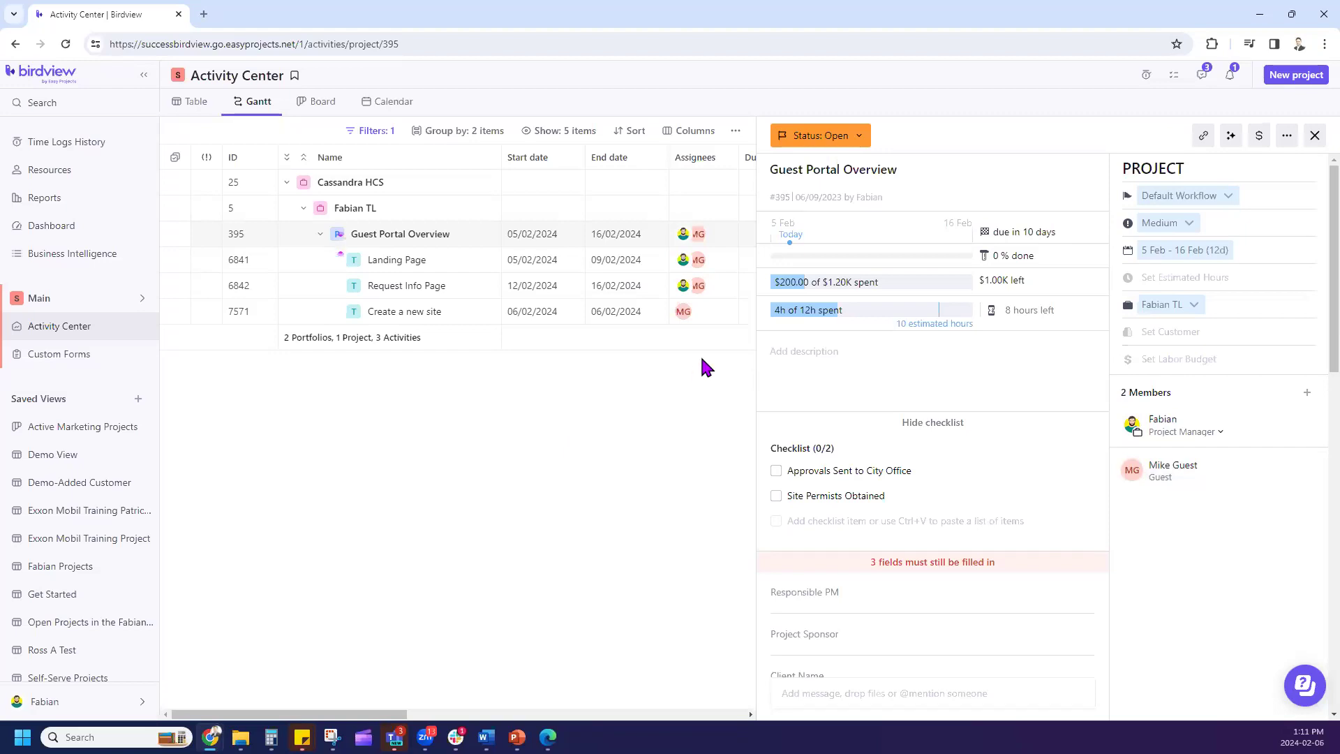
- Switch to the guest's Birdview session in Edge and view the Resource Center and the notifications inbox
mouse_move(460, 312)
mouse_move(431, 329)
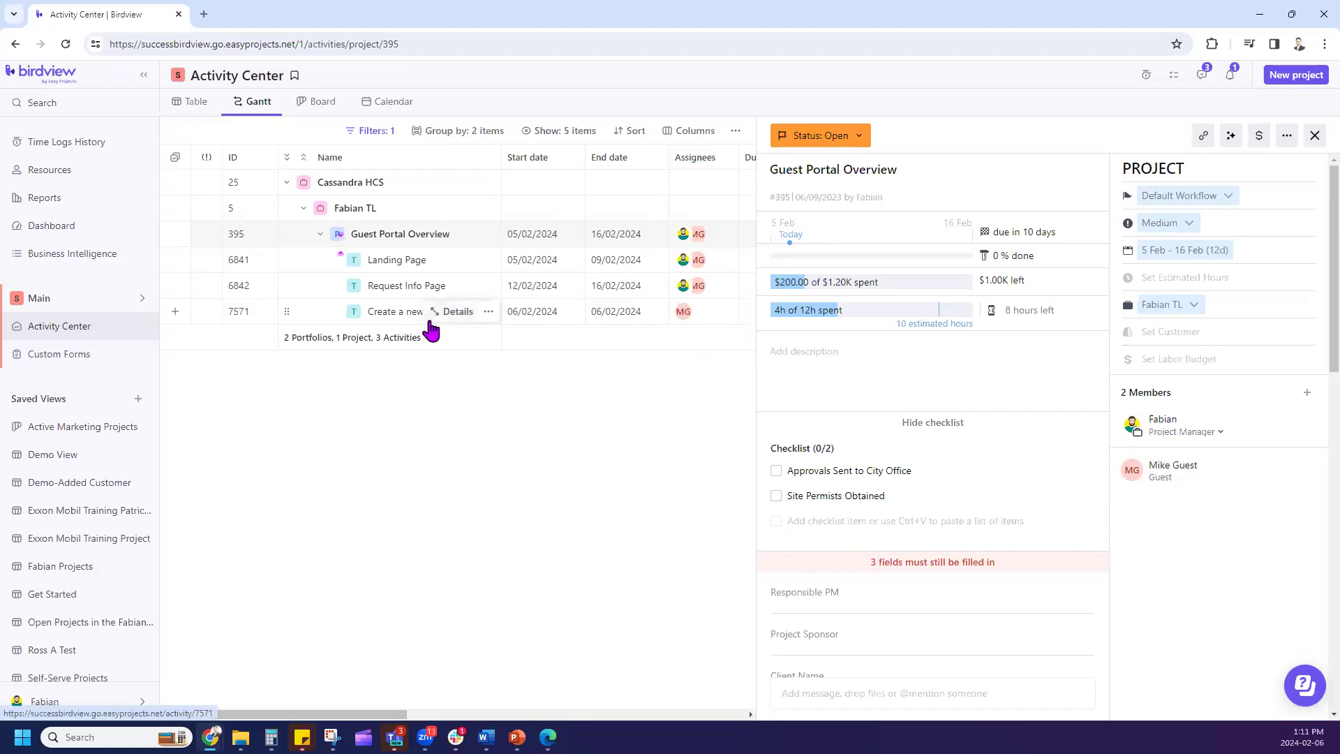
click(548, 737)
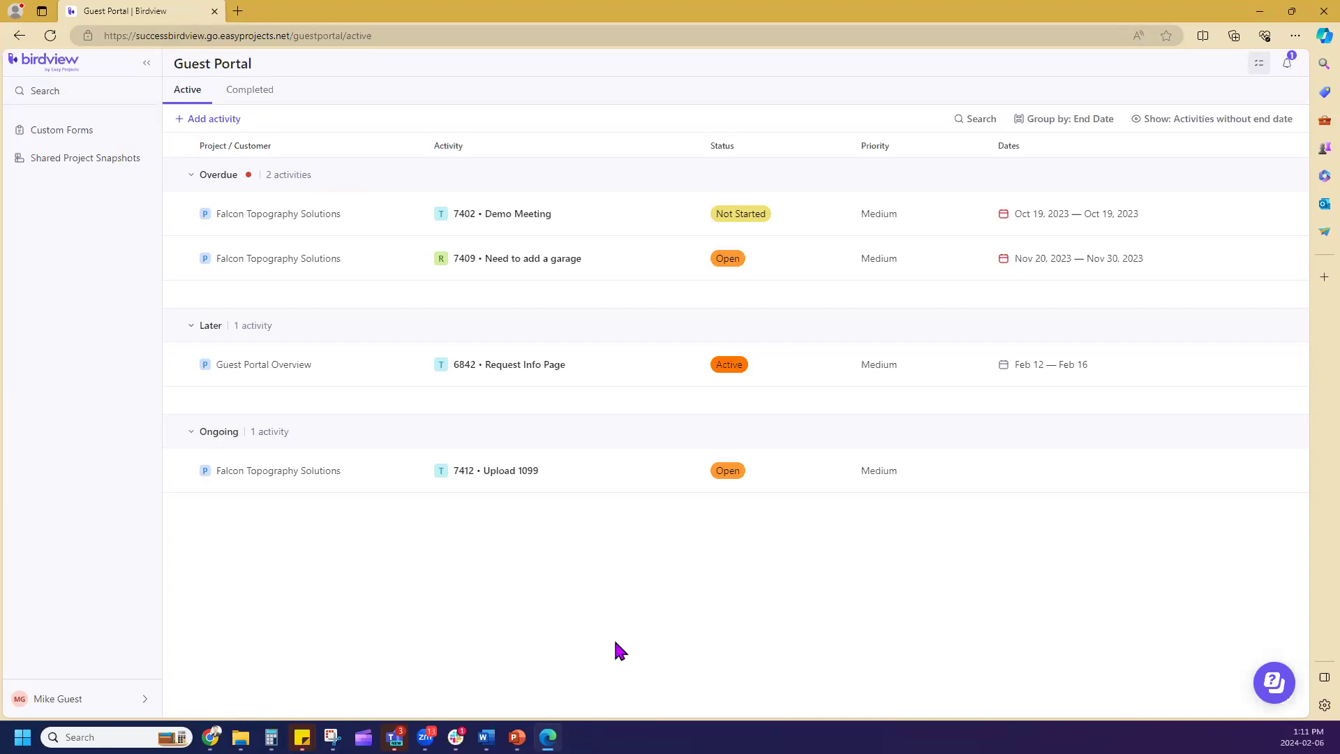
click(1283, 685)
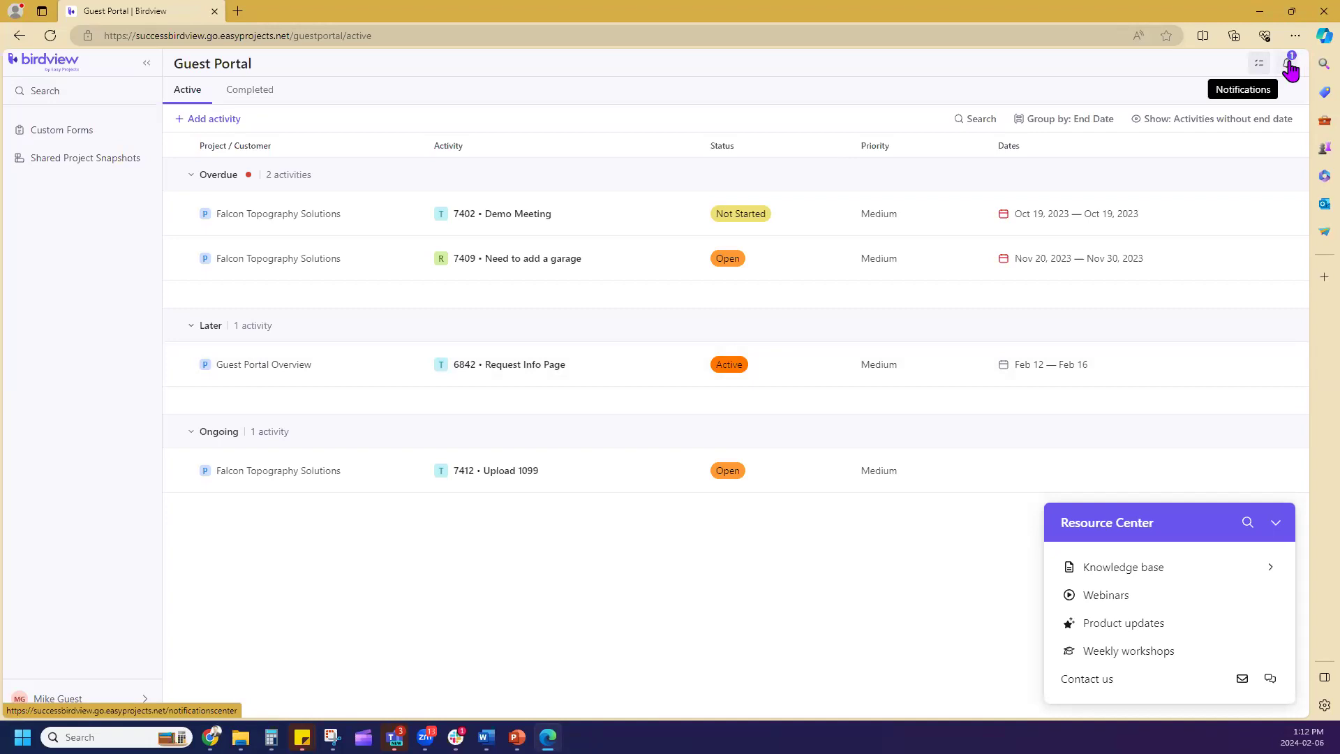
click(1289, 66)
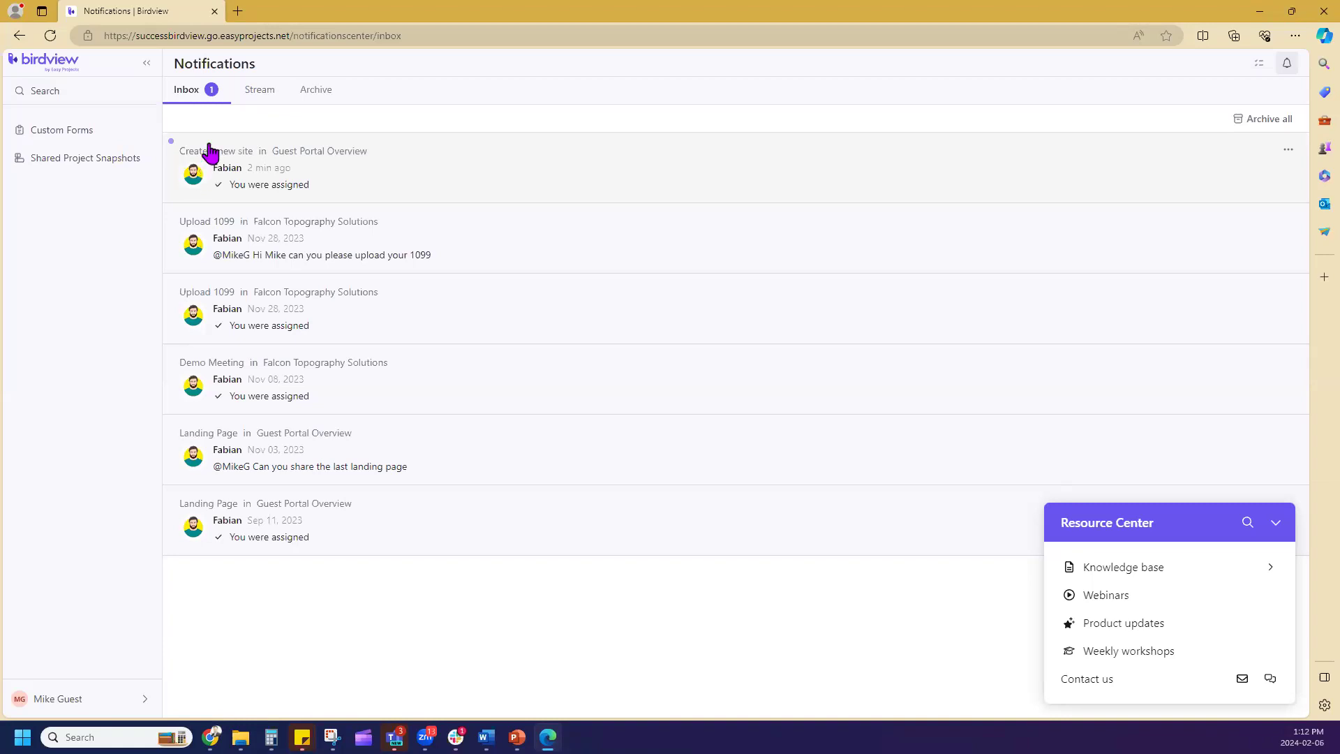
- View the "Create a new site" task from its assignment notification, checking its custom fields and message box, and collapse the Resource Center
click(203, 168)
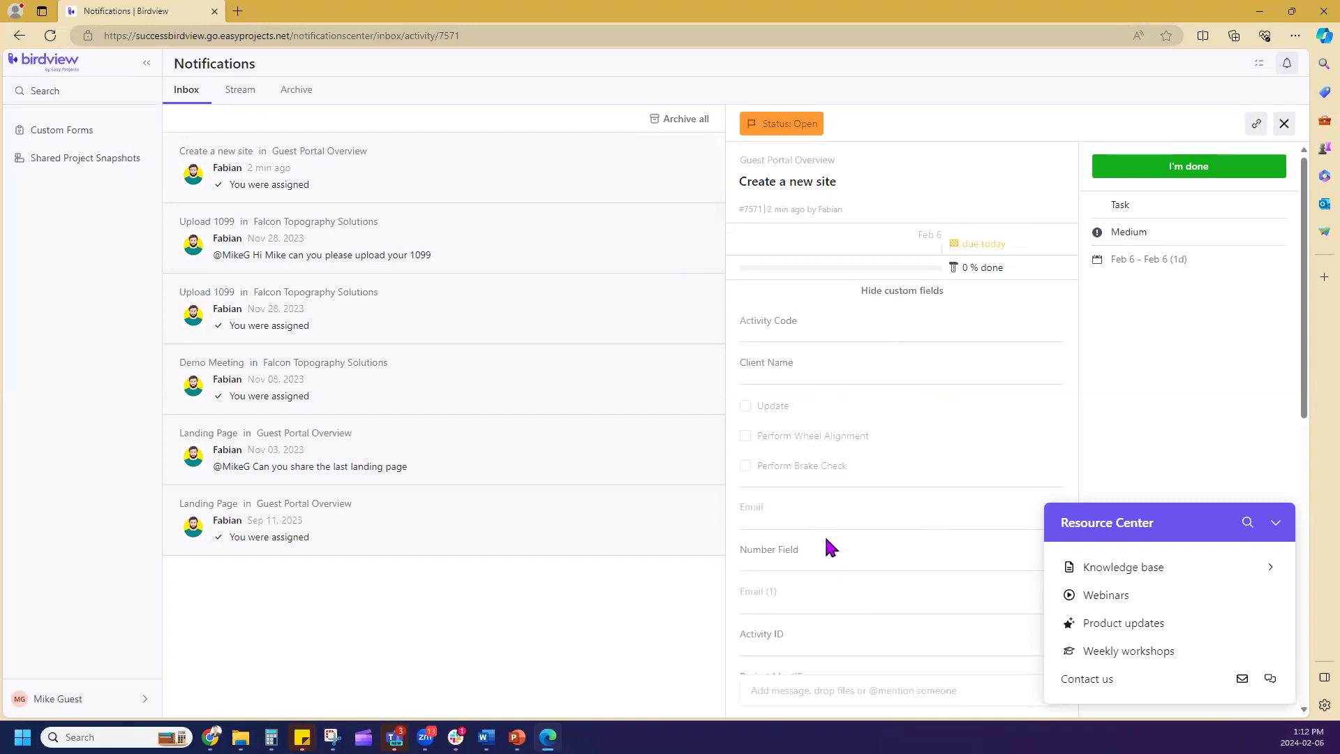
scroll(828, 547, down, 8)
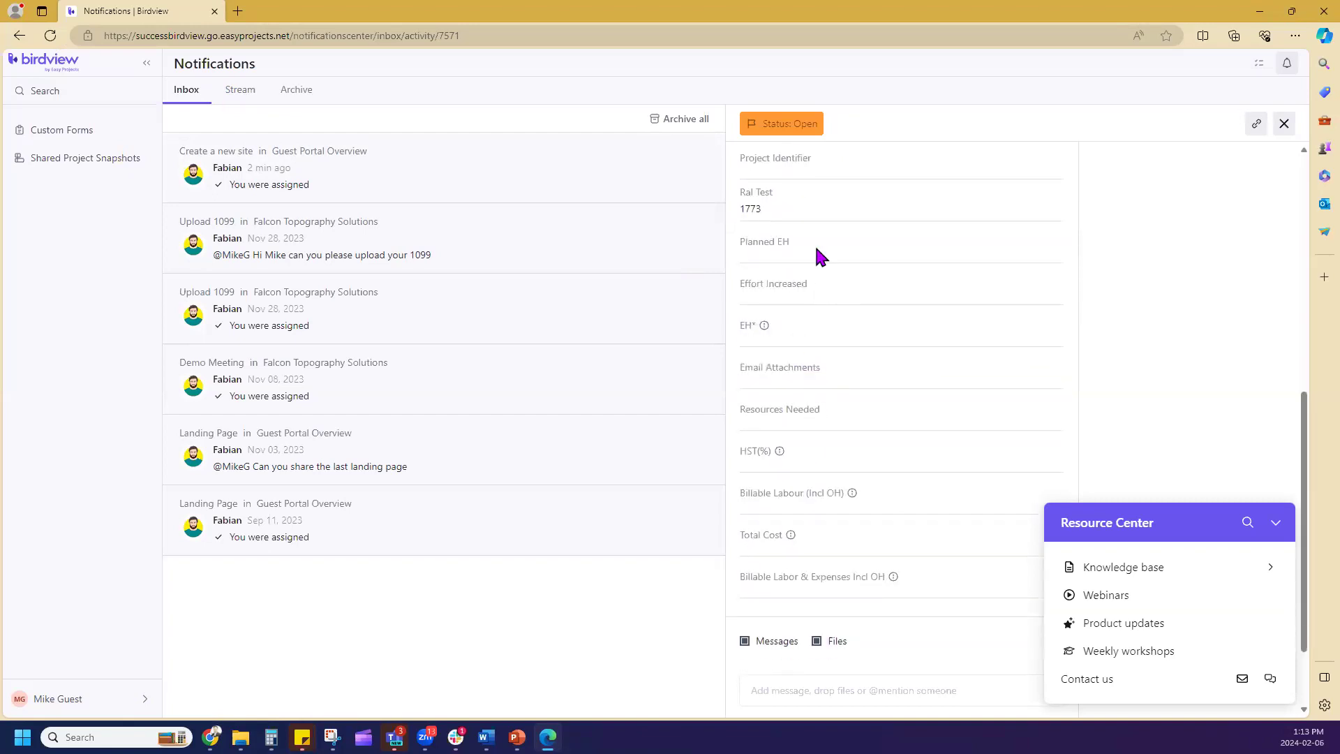
click(779, 211)
double_click(761, 211)
click(796, 688)
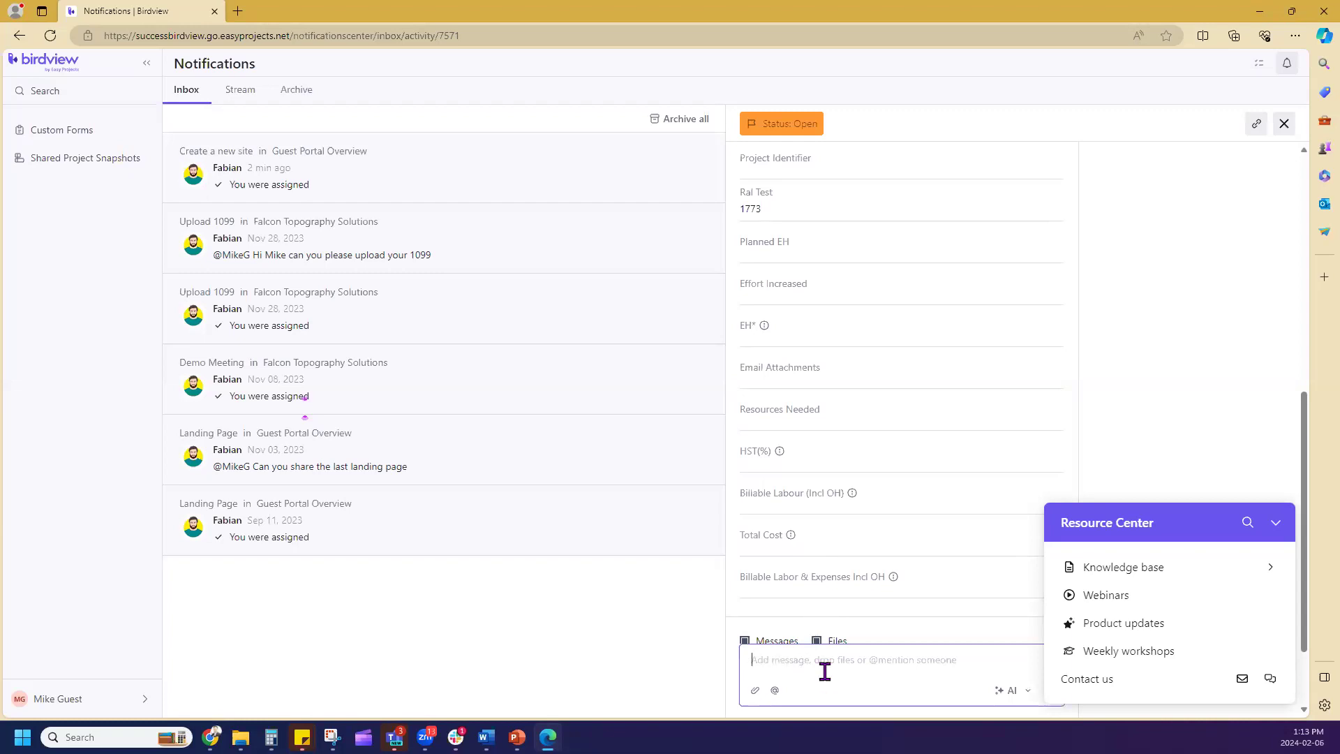
click(1276, 523)
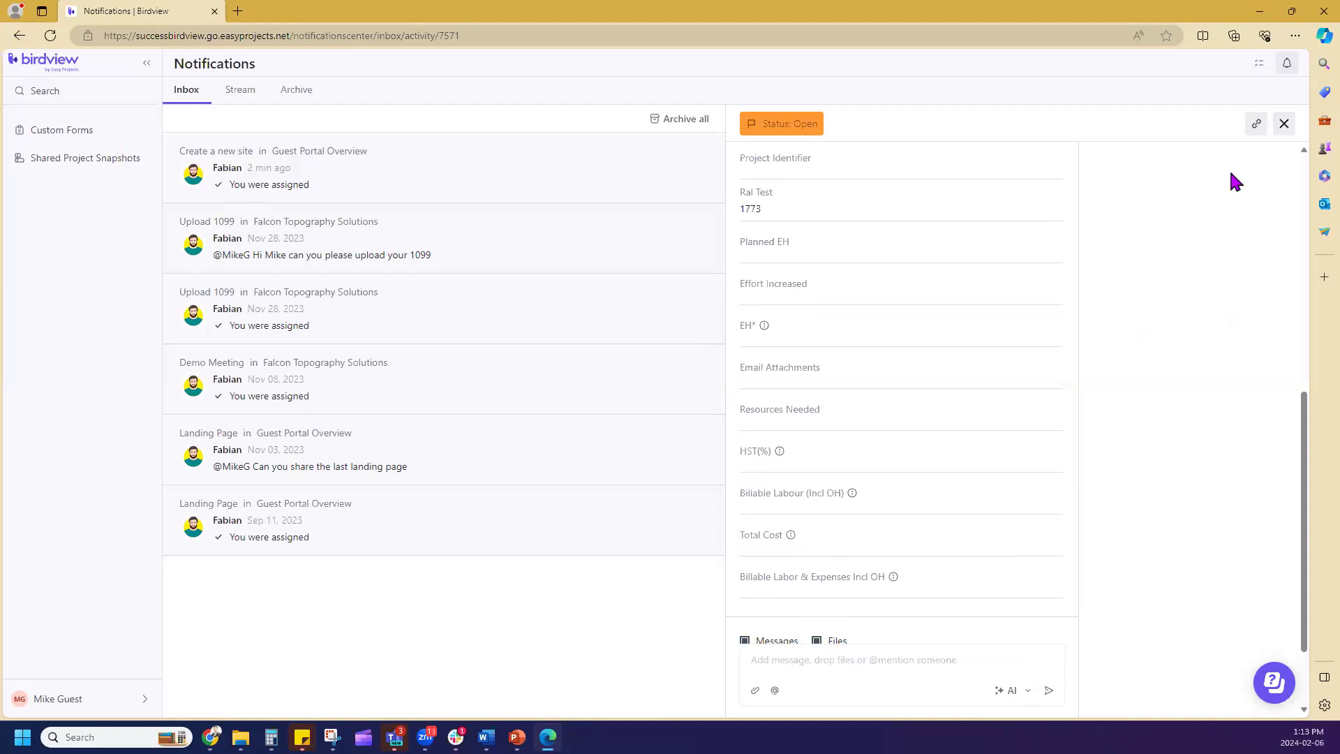
- View the Guest Portal Overview project's details from the notification, examining its checklist and custom fields
click(331, 157)
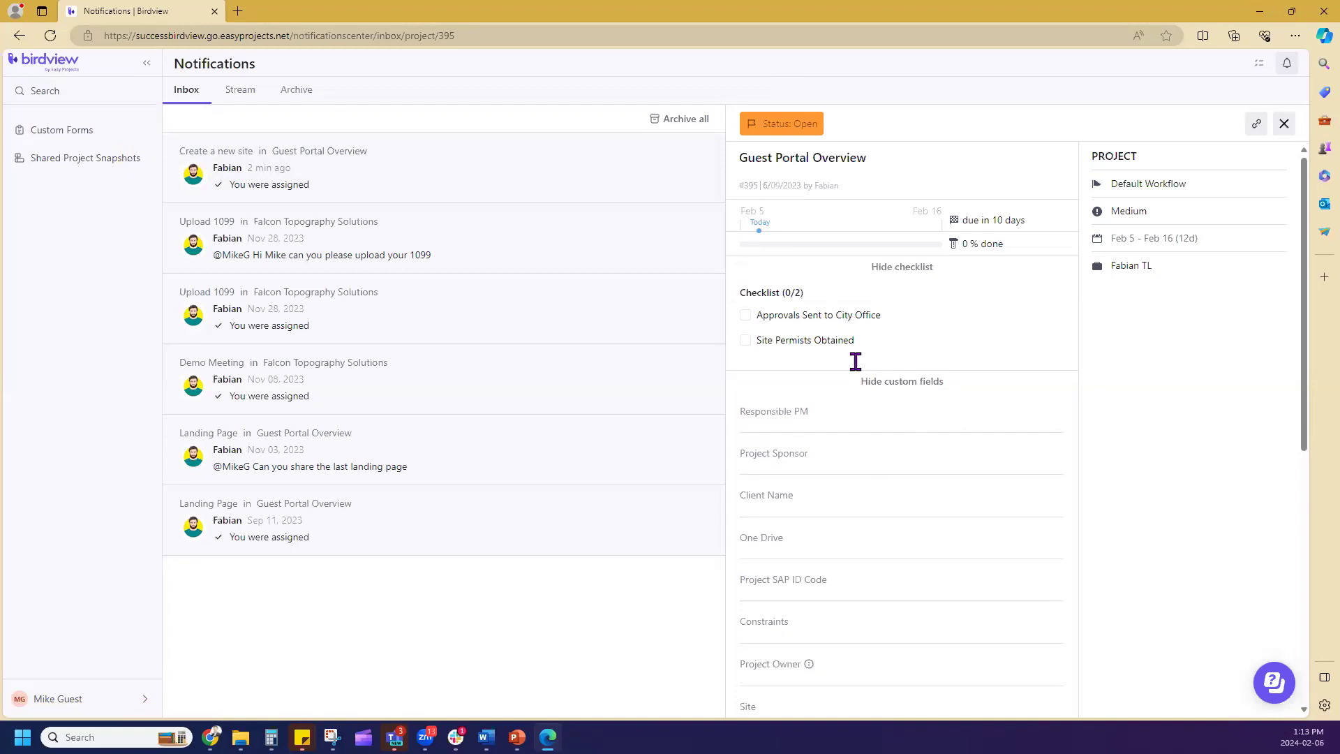
scroll(872, 446, down, 3)
scroll(874, 476, down, 3)
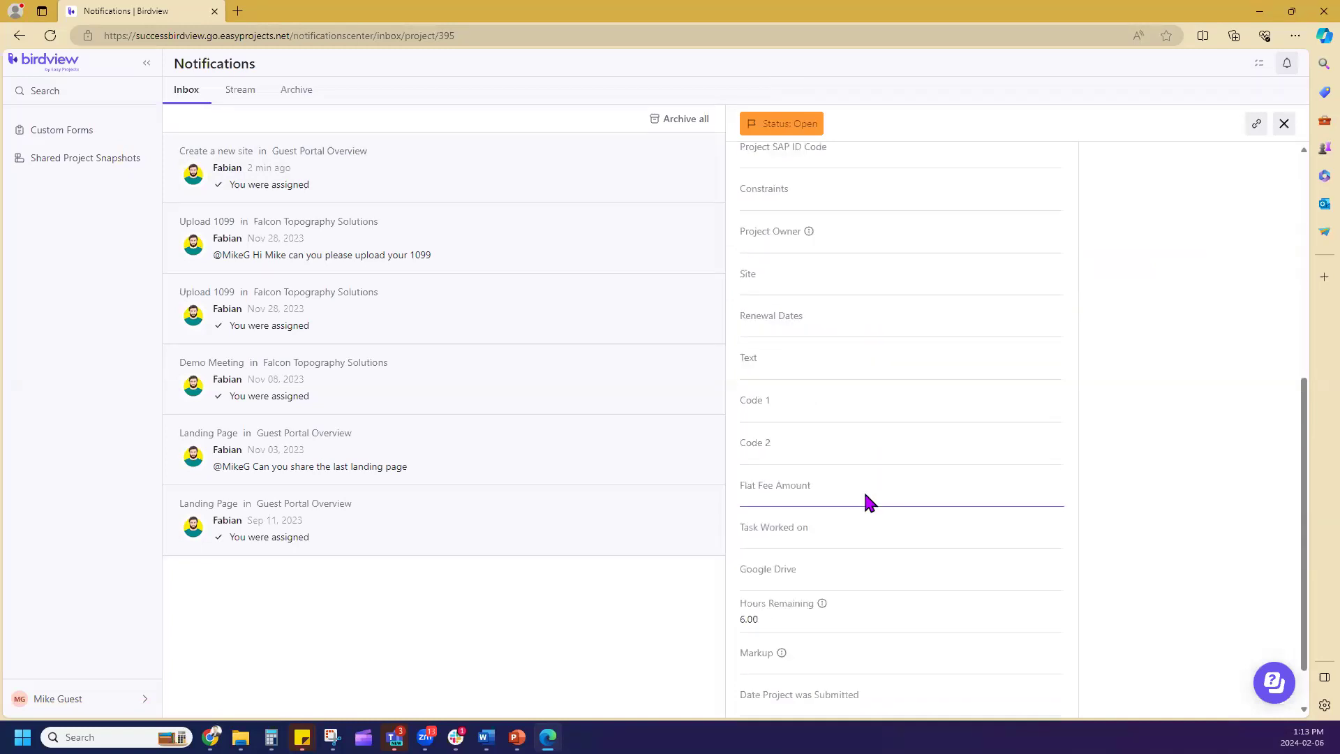
mouse_move(825, 553)
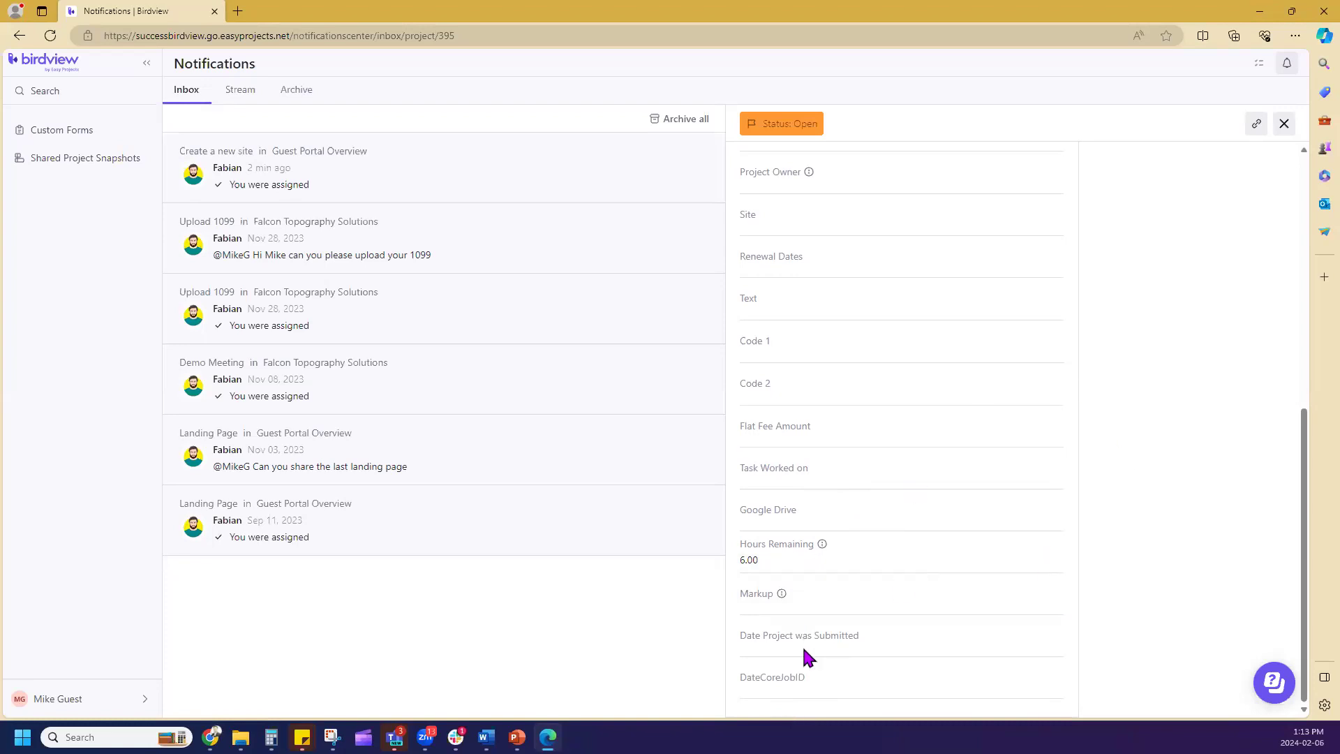
- Return to the "Create a new site" task from the notification to inspect its message options, and close its details
click(222, 158)
click(777, 687)
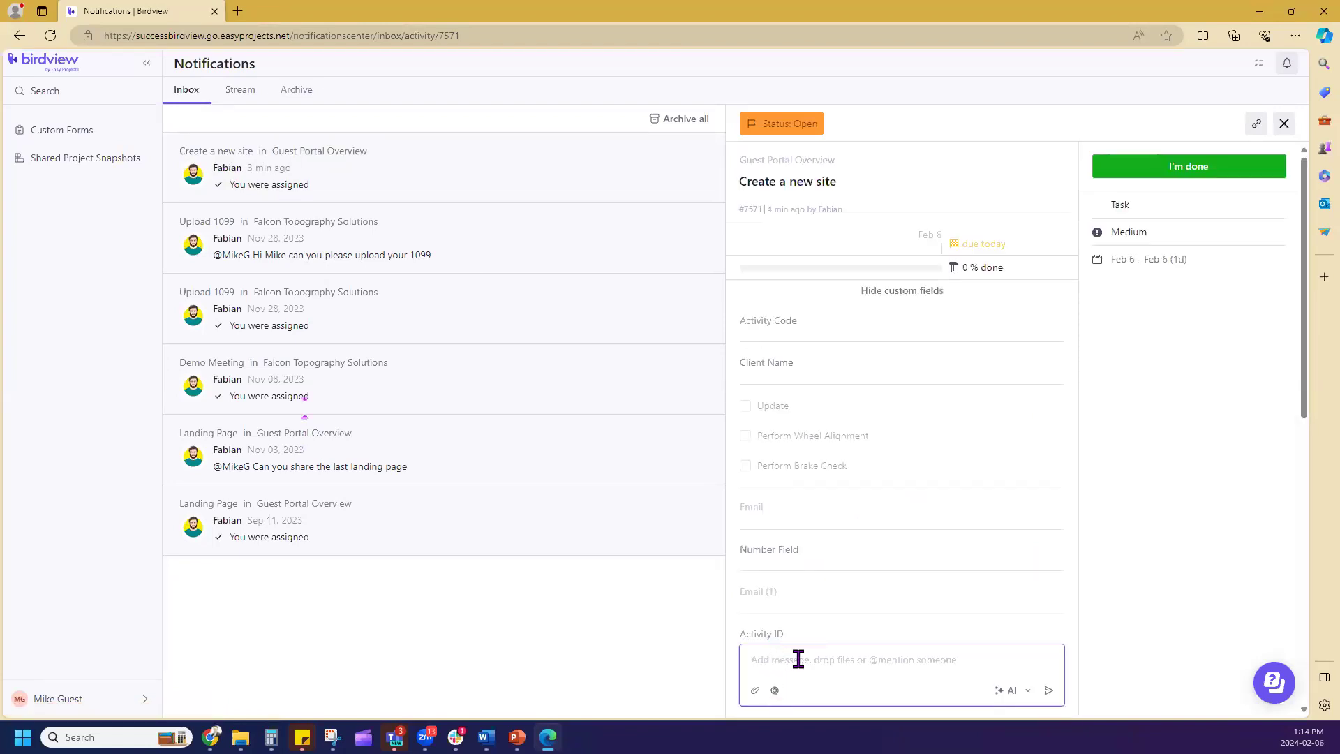
click(1284, 124)
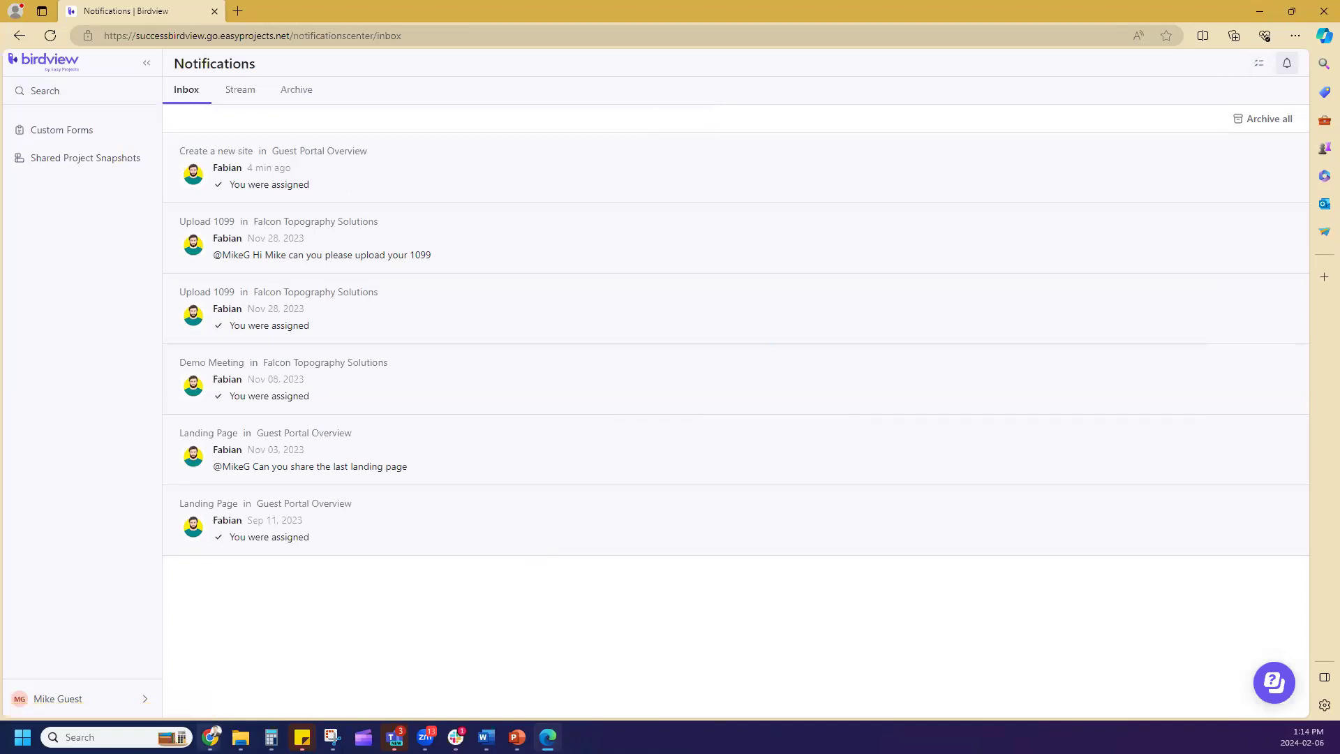
- Switch to the Activity Center in Chrome and attach the BV Background image from the Pictures folder to a message on the "Create a new site" task
click(670, 680)
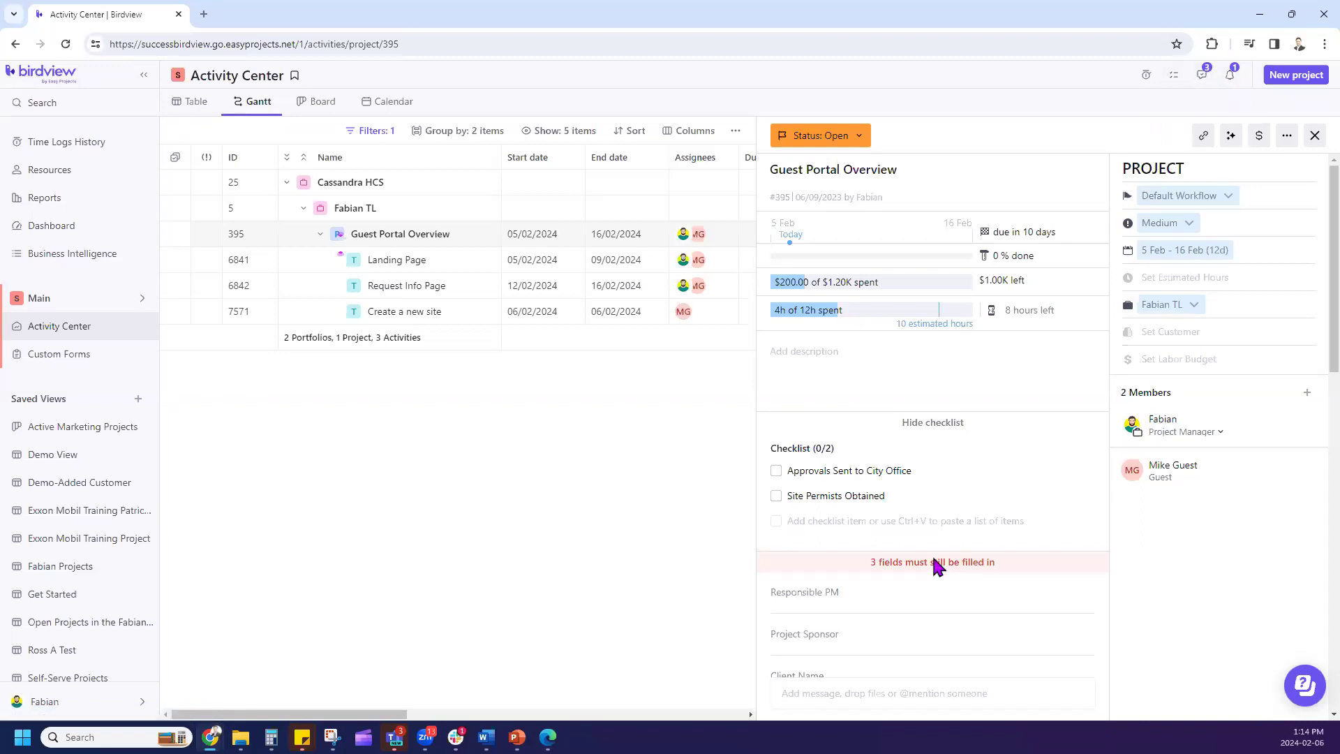
click(464, 319)
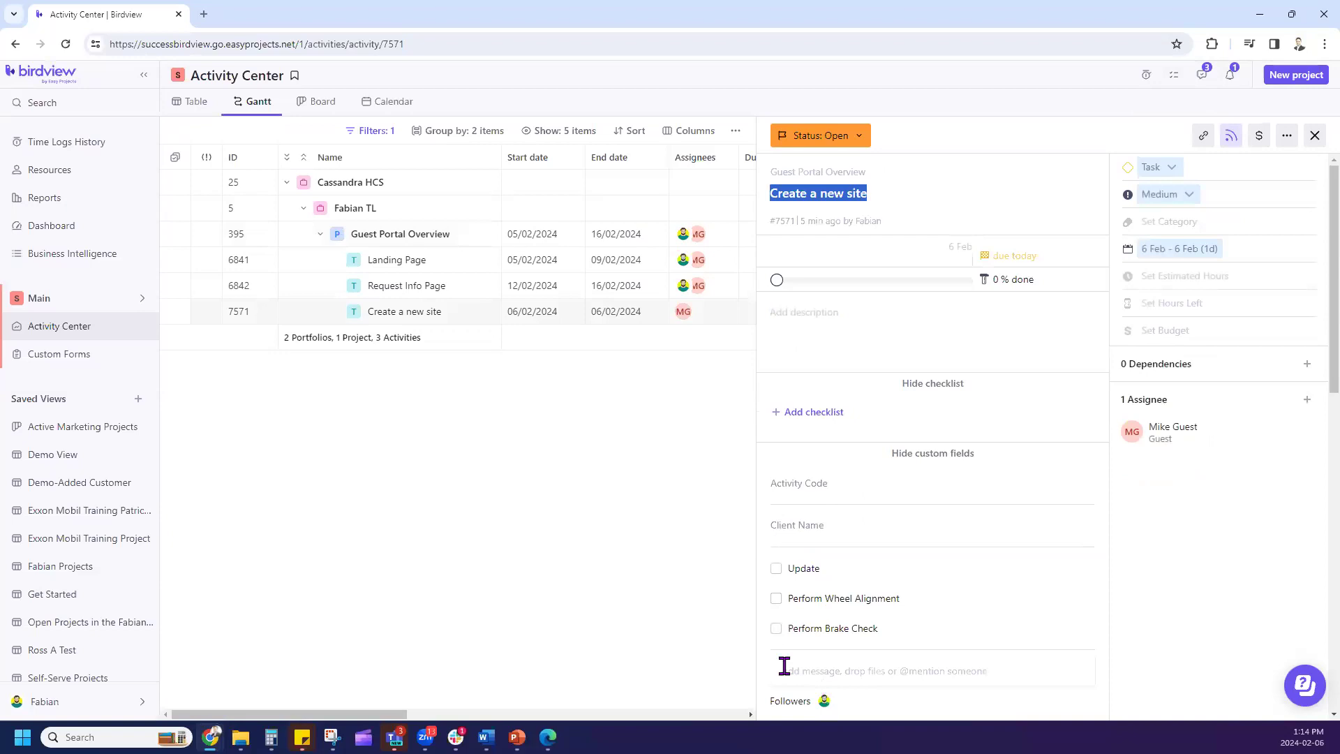
click(784, 663)
click(786, 671)
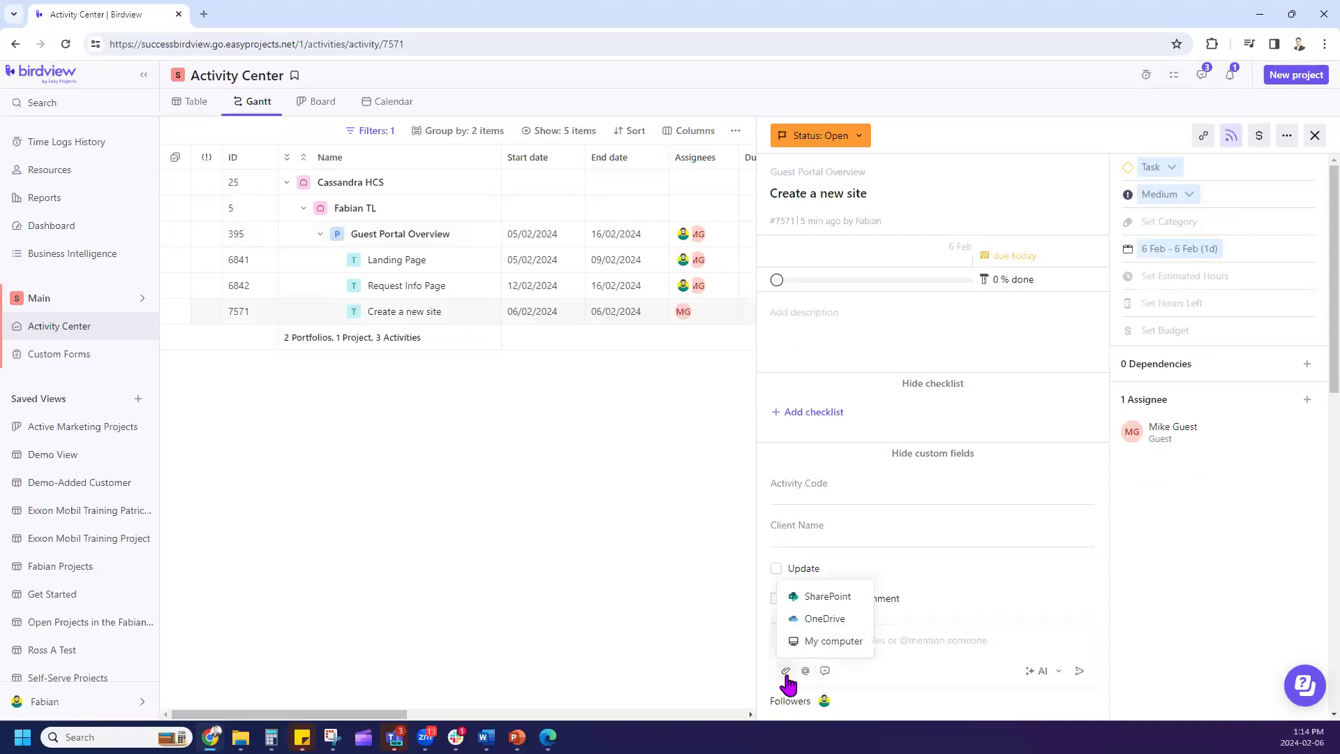
click(524, 427)
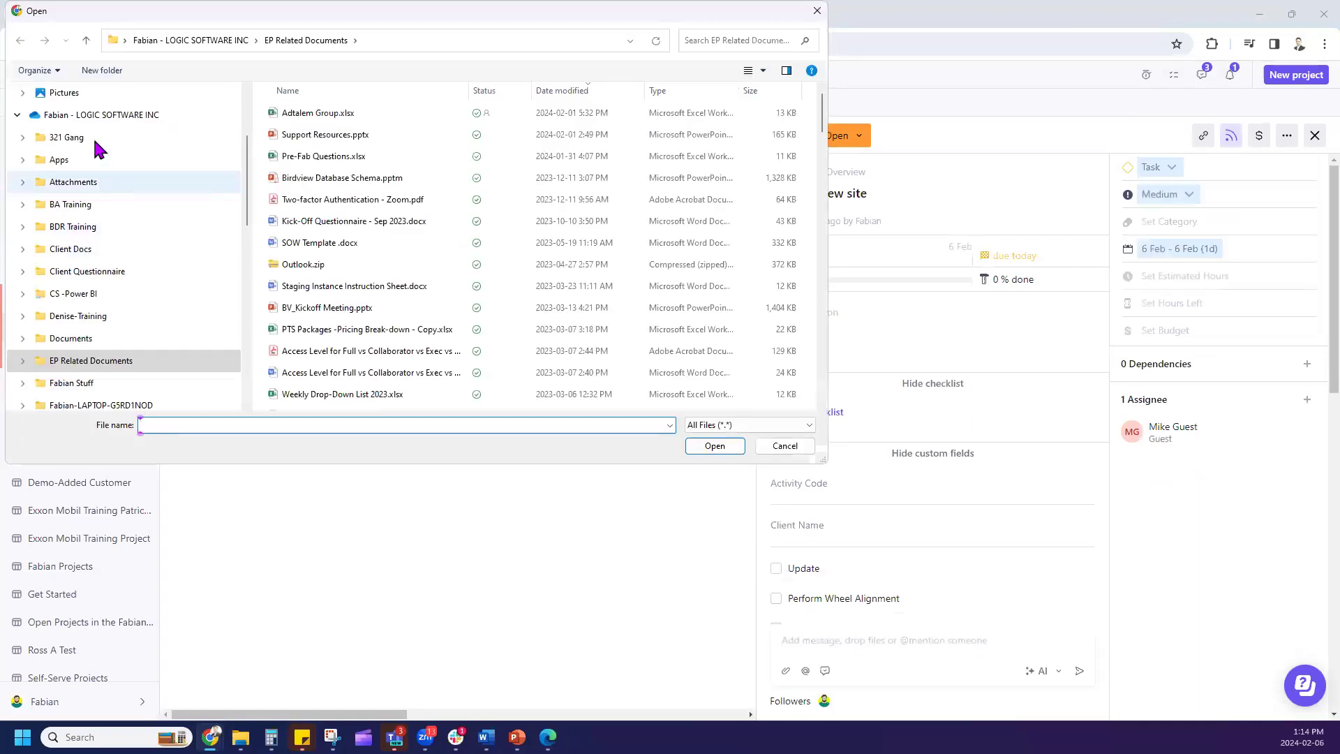
scroll(94, 144, up, 2)
click(66, 231)
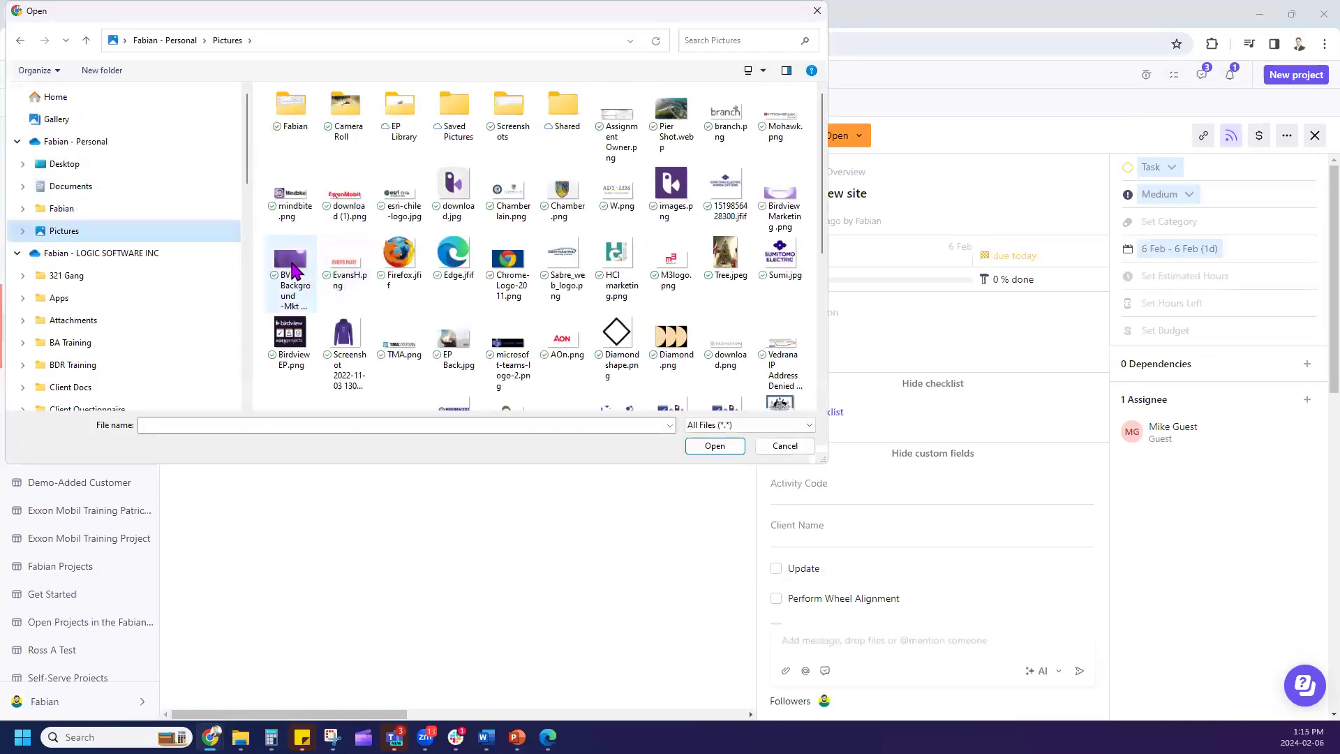
click(307, 278)
click(715, 447)
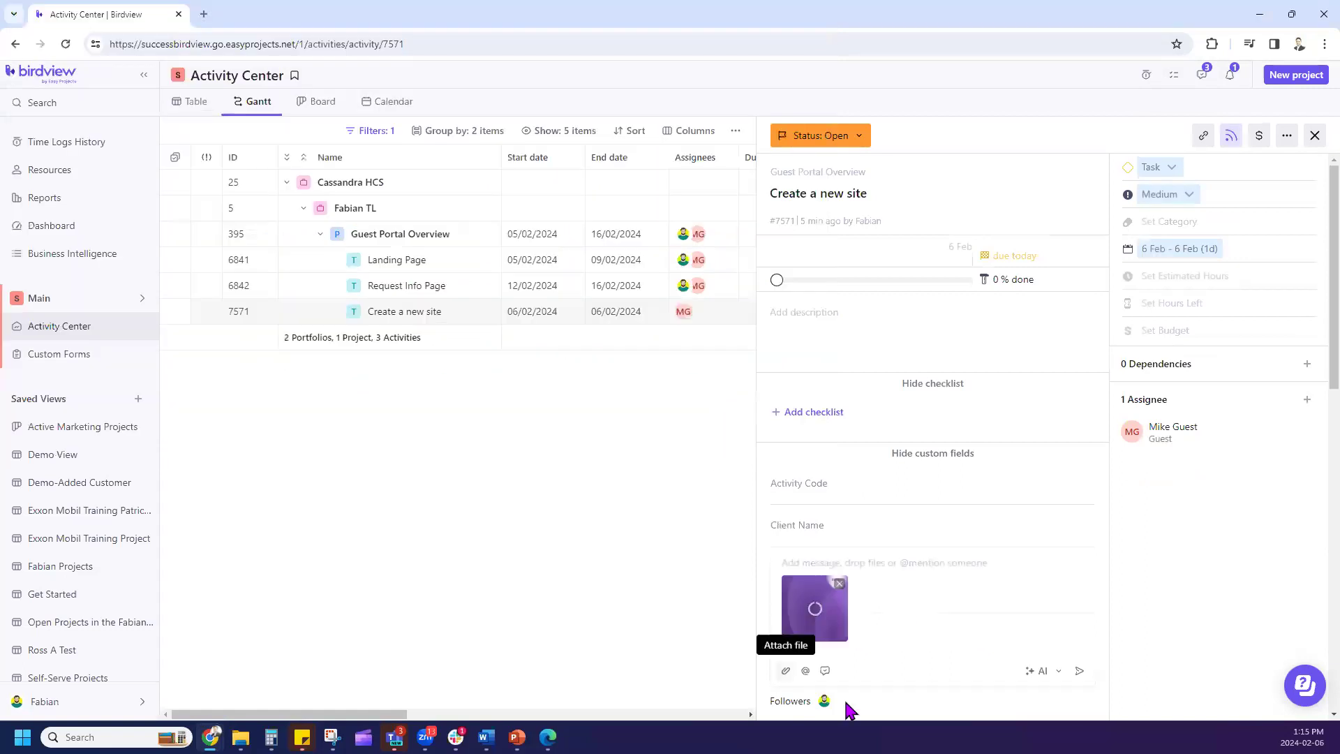
- Request approval of the attached image from the guest project member and send the message
click(825, 671)
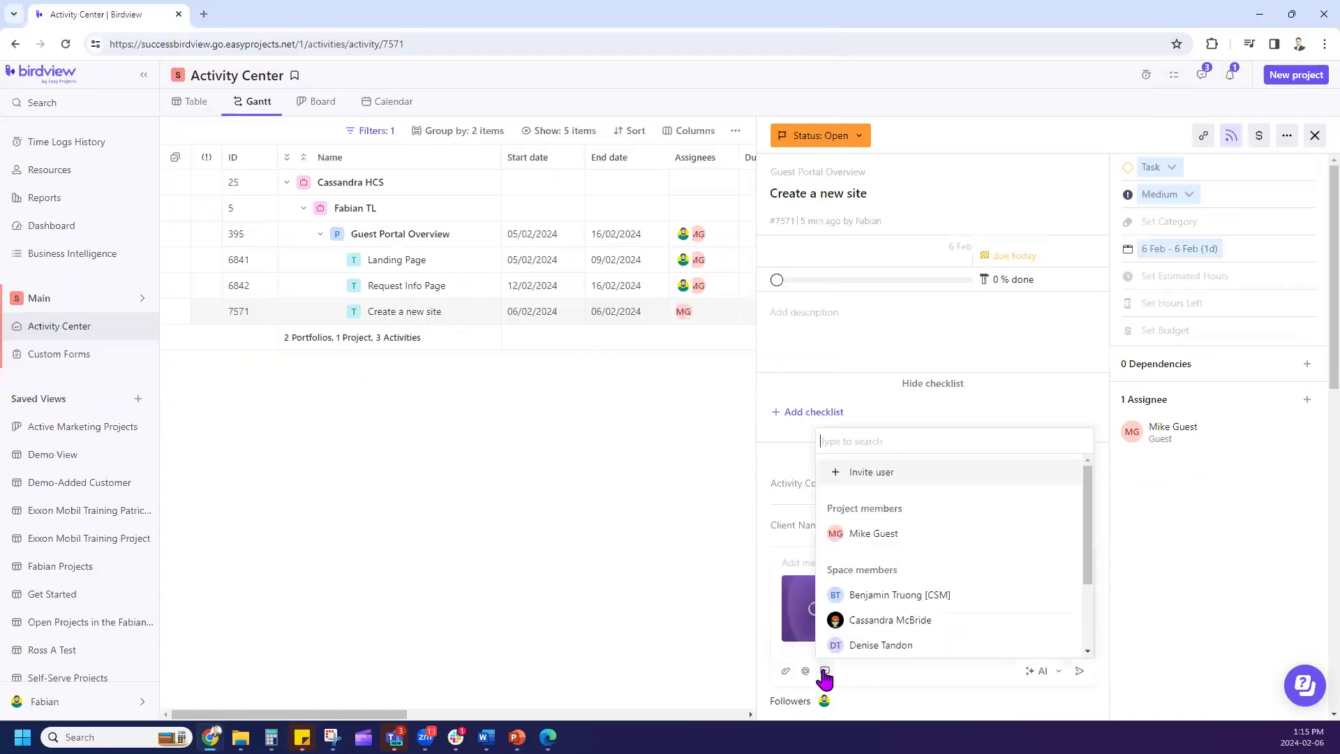
click(891, 537)
click(878, 699)
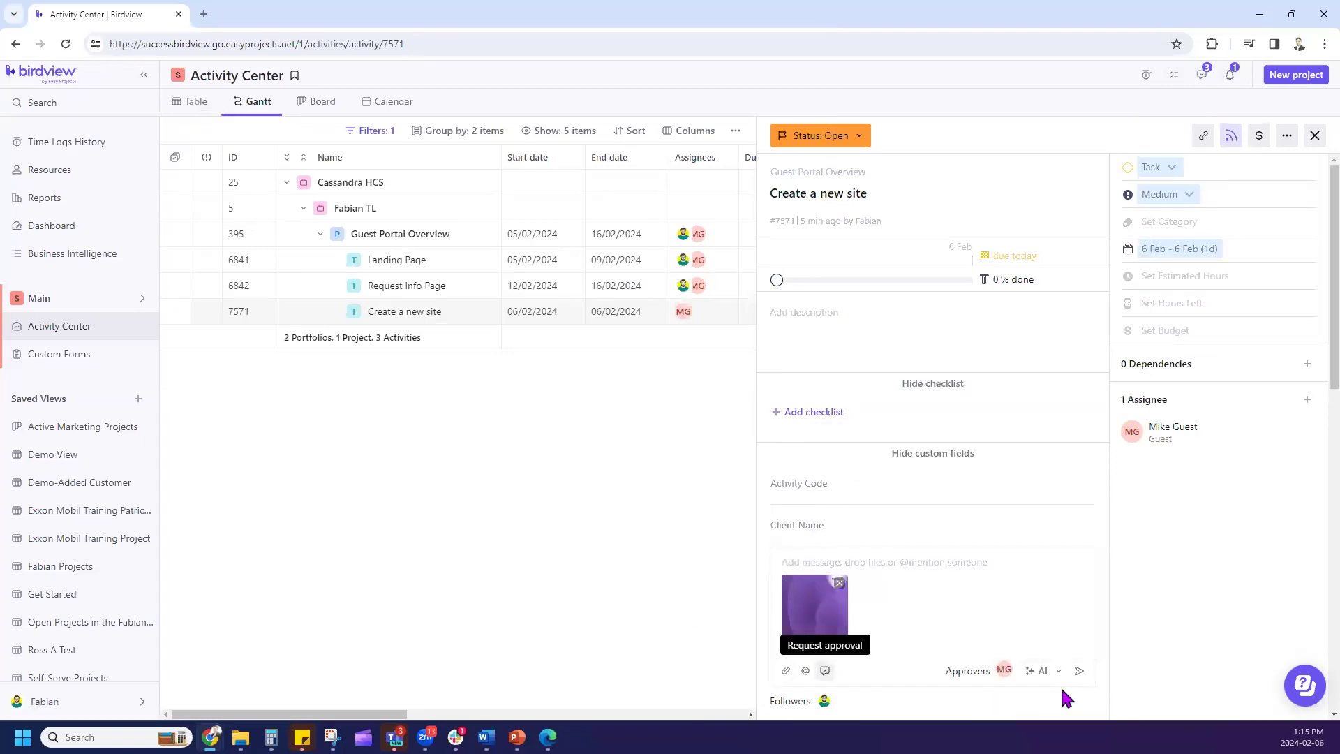
click(1080, 673)
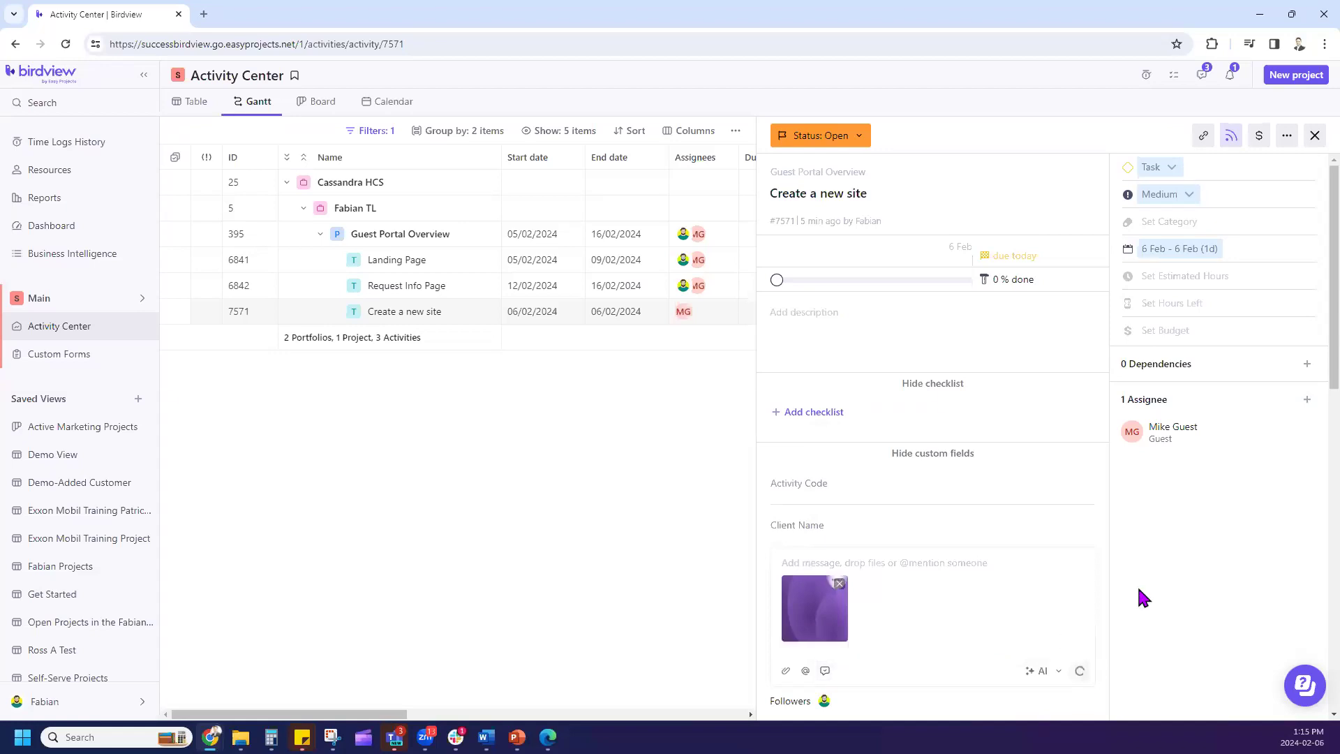
- Switch back to the guest's Edge session, refresh it and display the active activities in the Guest Portal
mouse_move(548, 737)
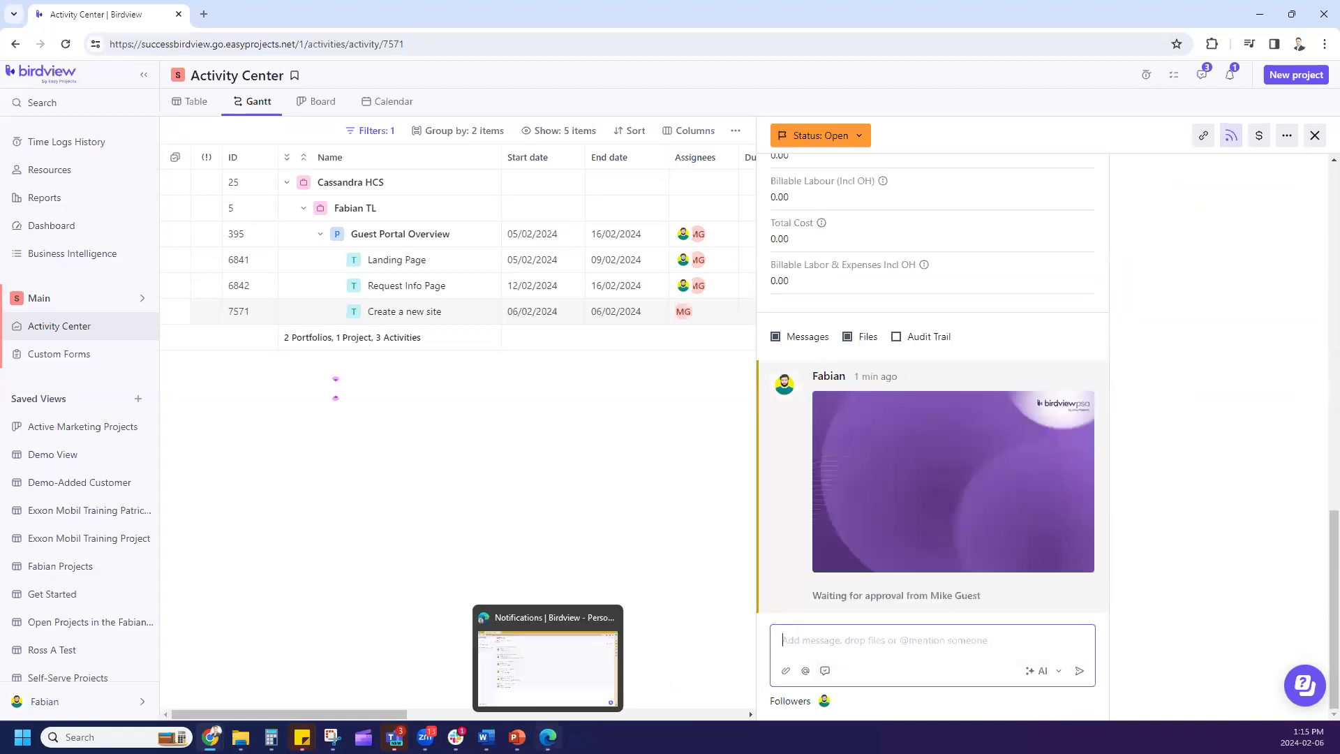
click(547, 656)
click(50, 36)
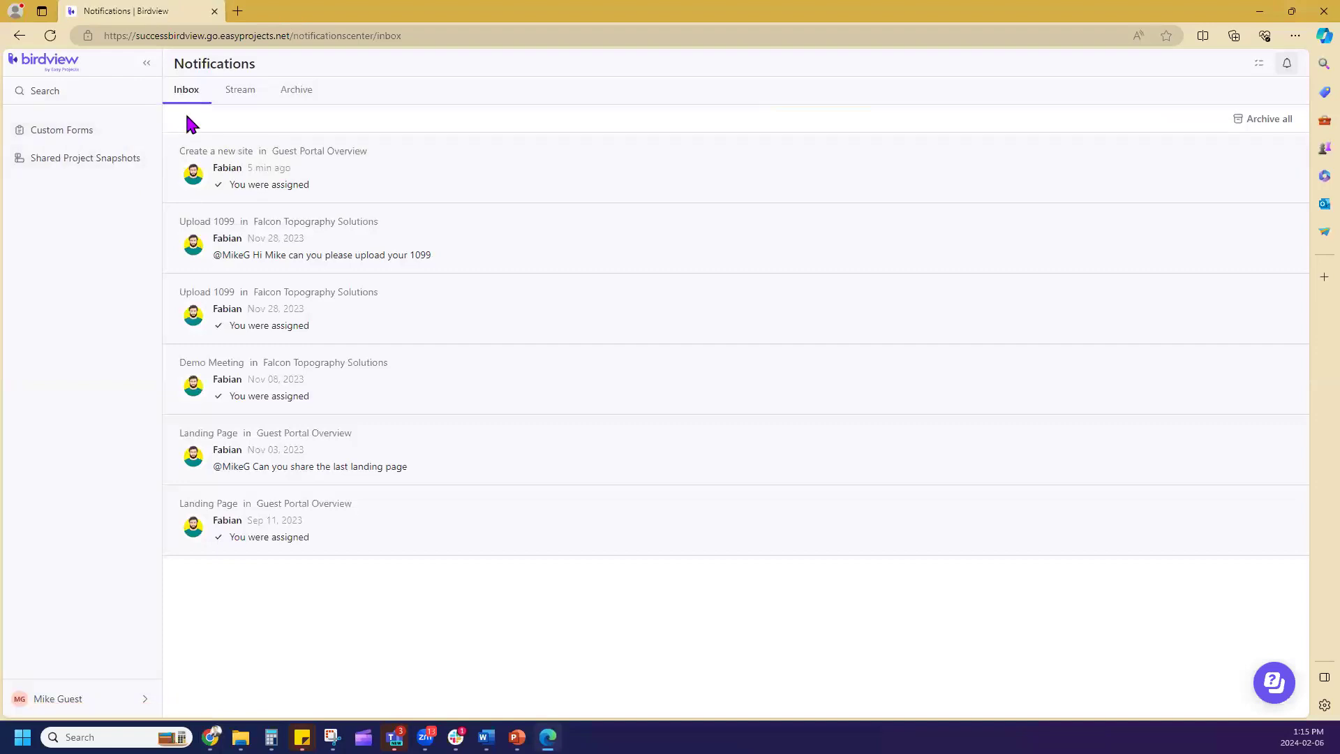
click(1258, 65)
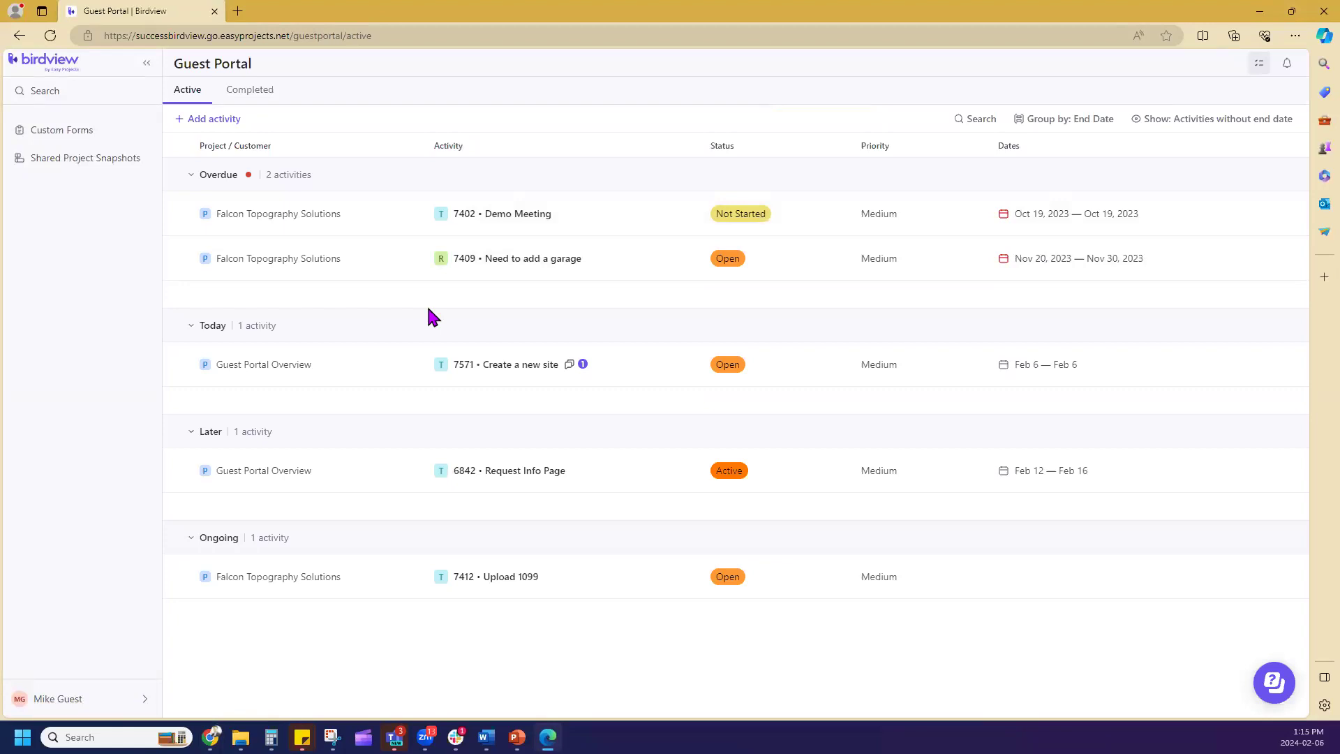
- View the Guest Portal Overview project's details and custom fields as the guest, close them, and return to the Activity Center in Chrome
click(271, 475)
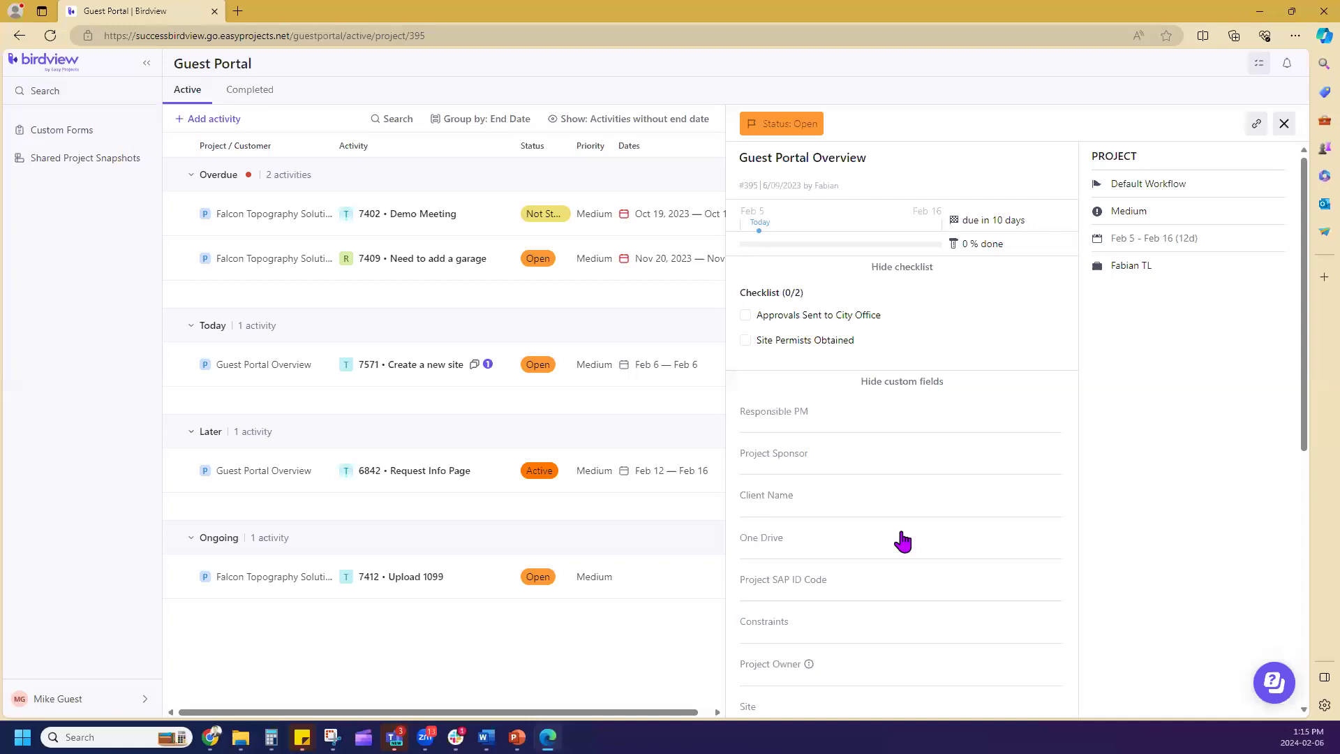
scroll(900, 615, down, 5)
scroll(892, 636, down, 3)
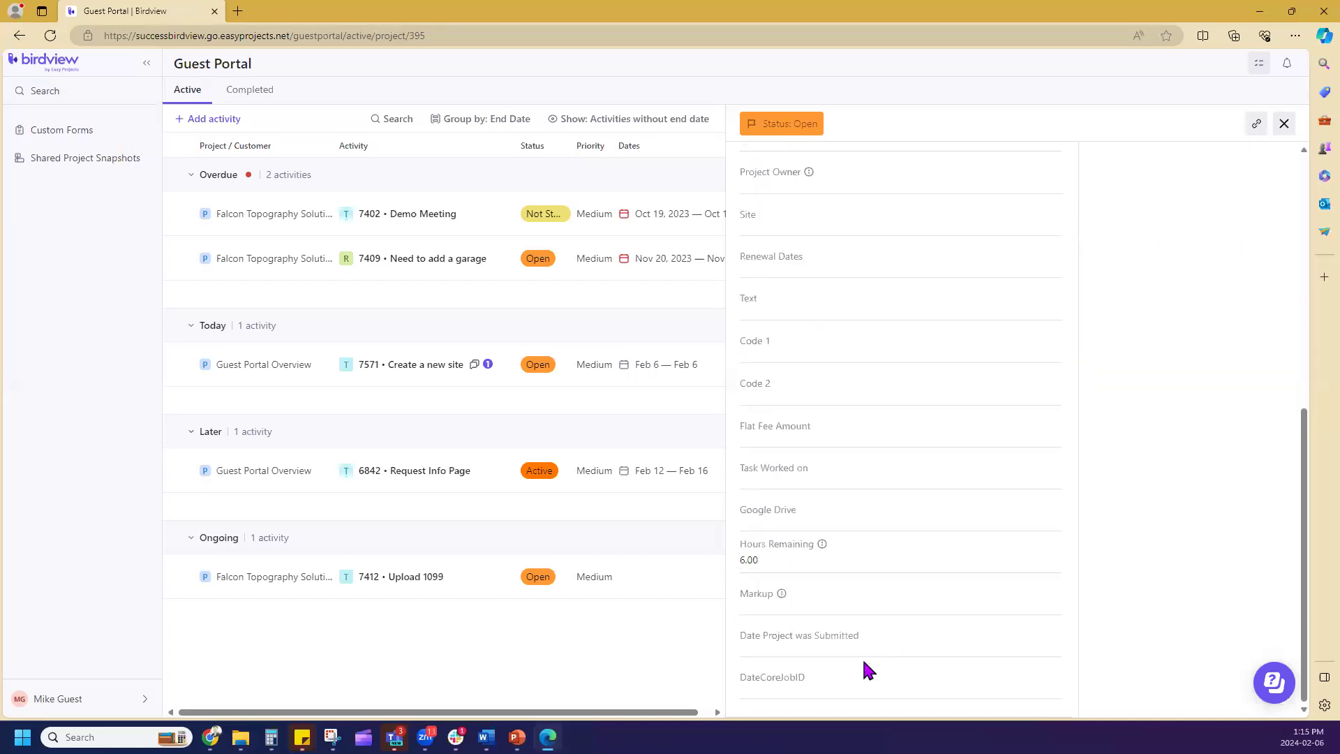
click(1284, 126)
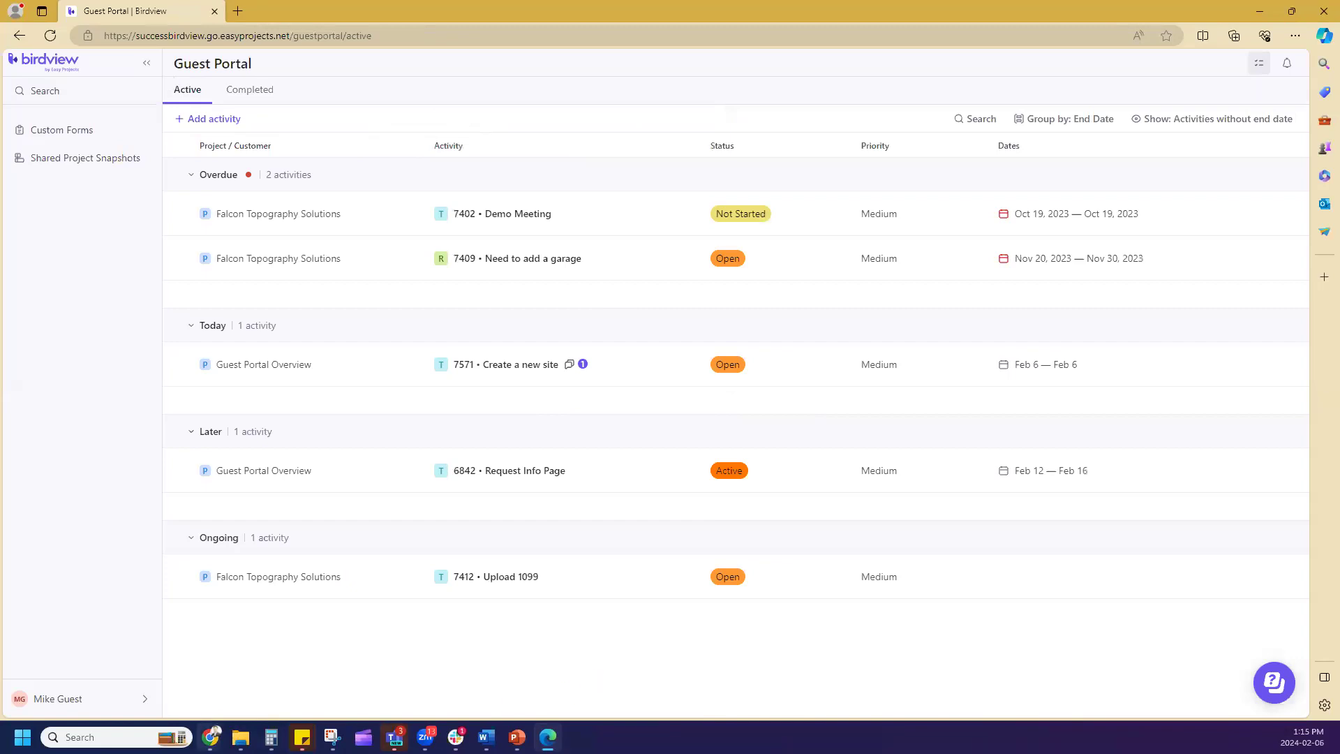
click(640, 692)
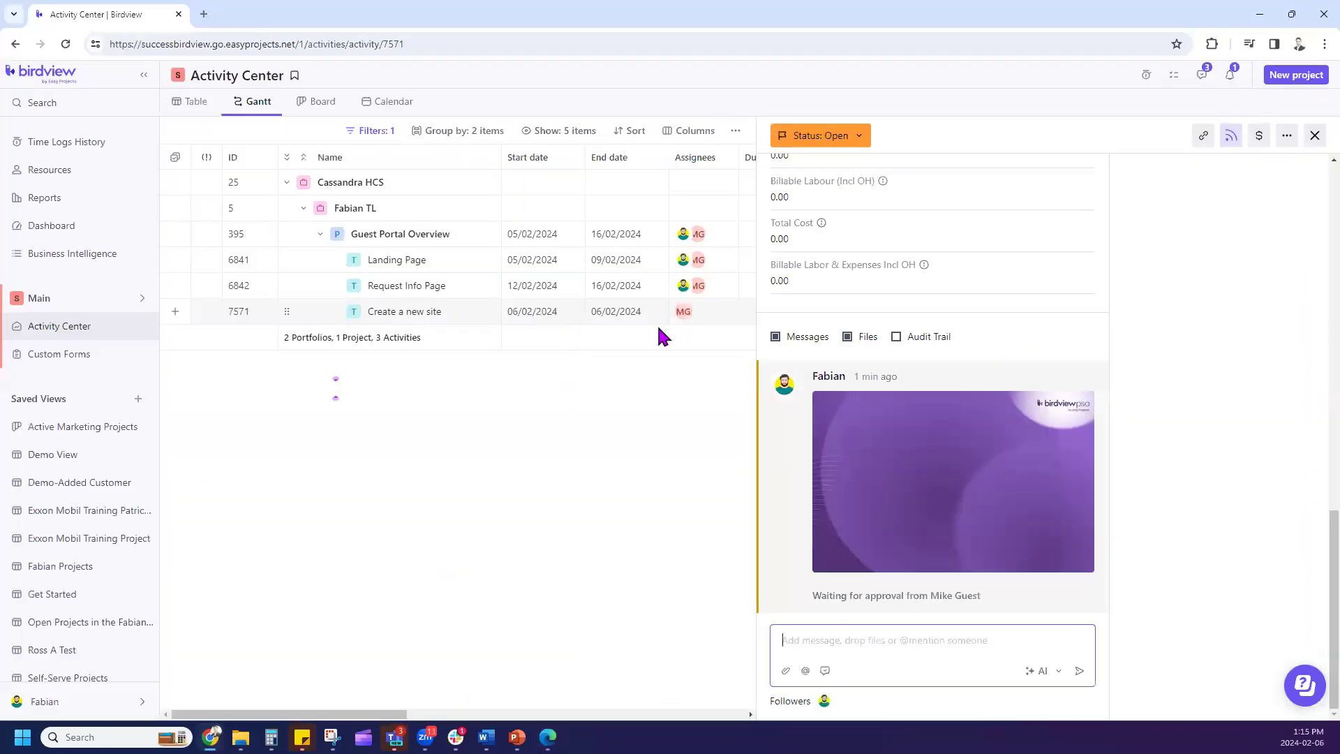
- Switch to the guest's Edge session and open the image attached to the "Create a new site" task's unread message
click(458, 312)
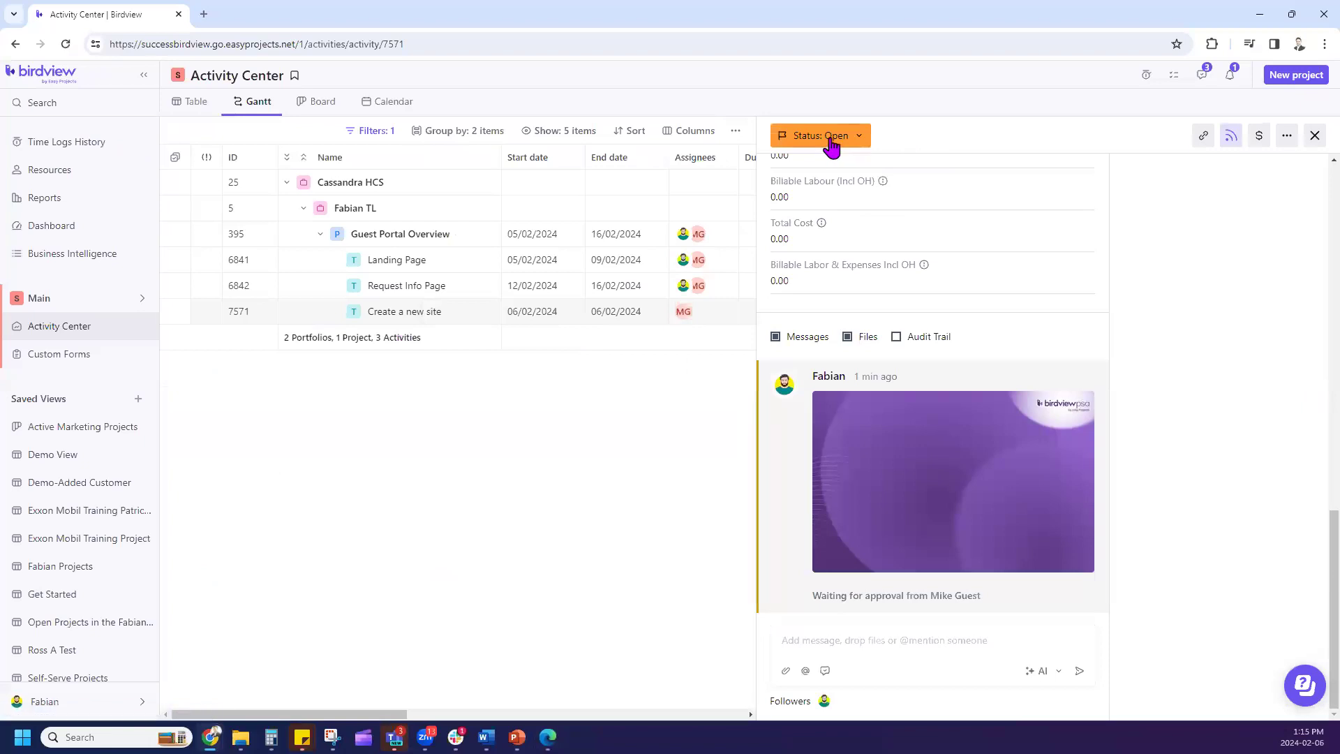
click(823, 637)
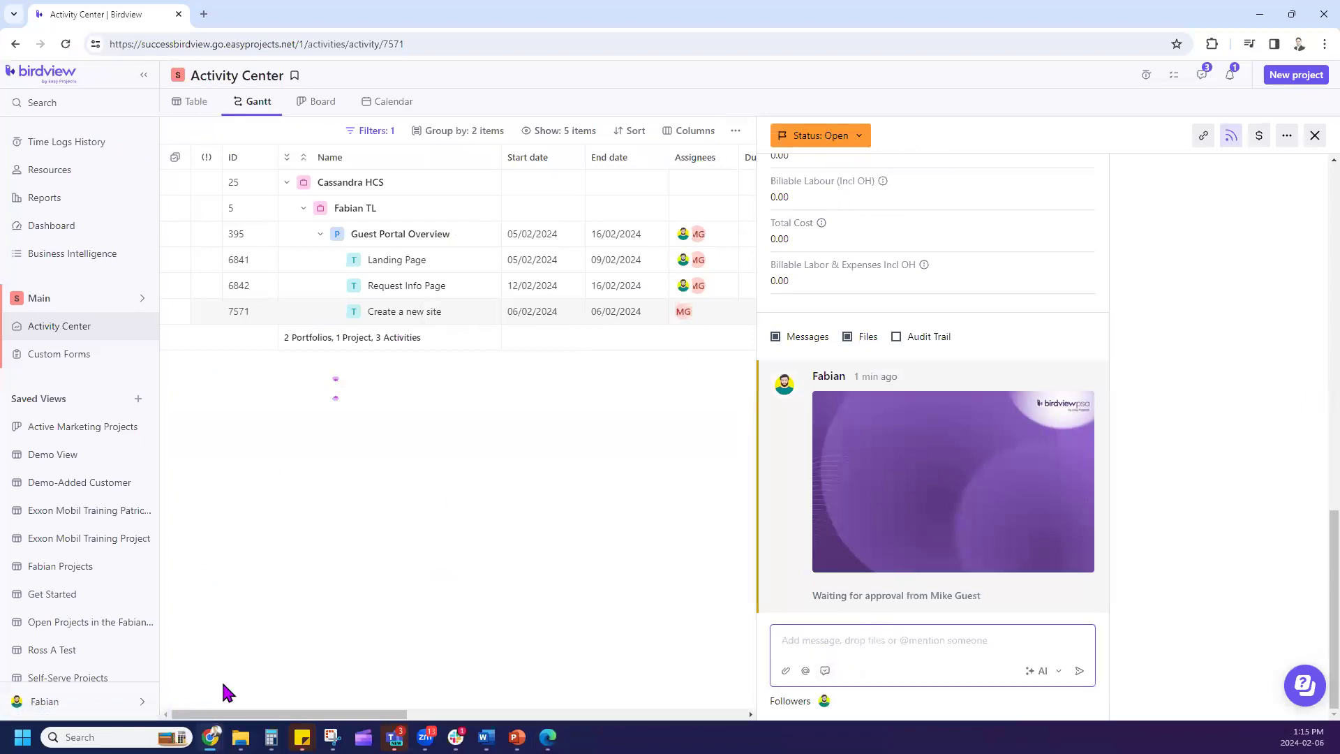
click(214, 734)
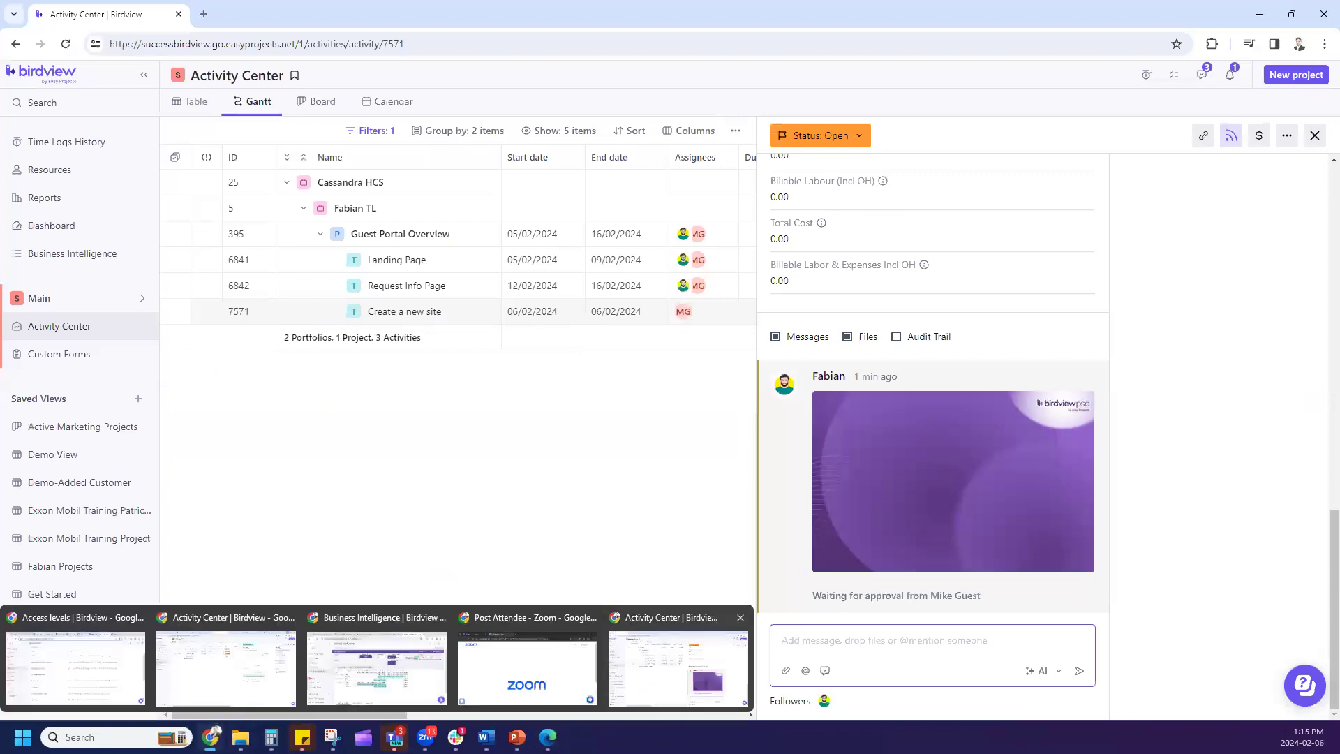
click(548, 737)
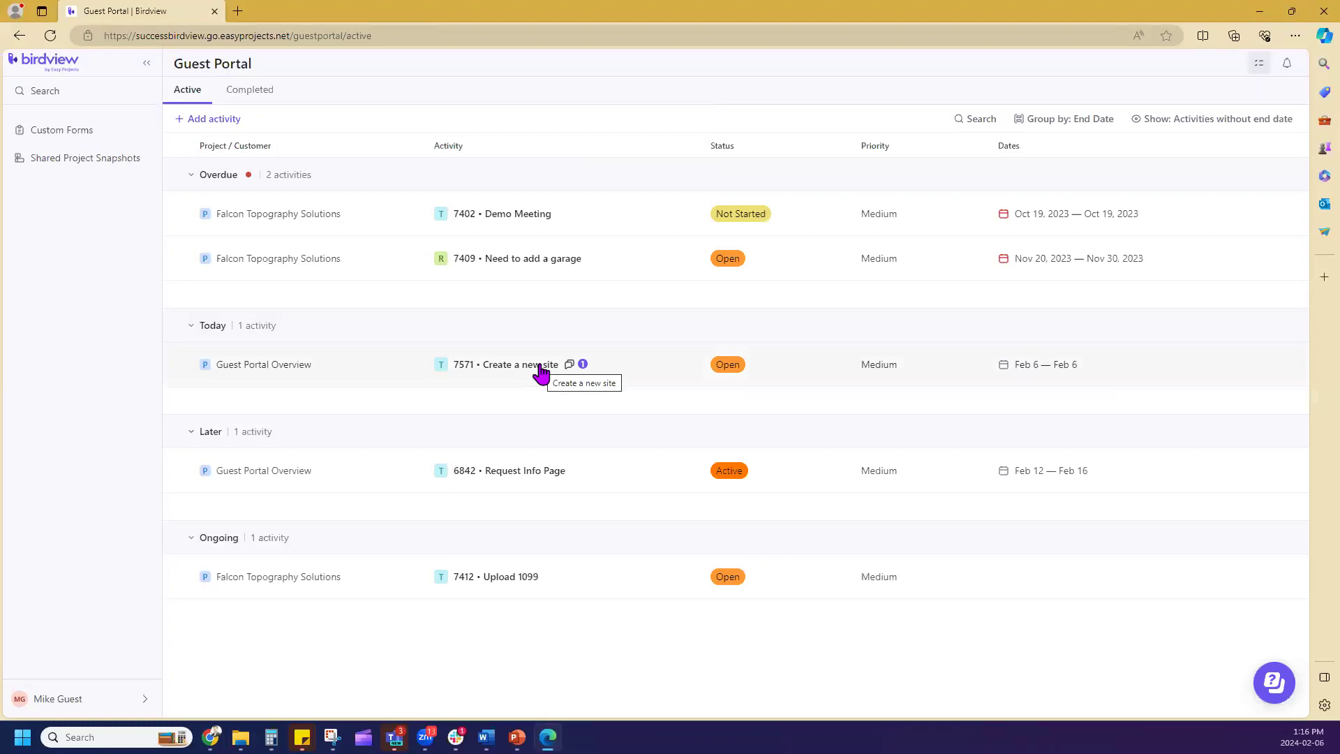
click(582, 365)
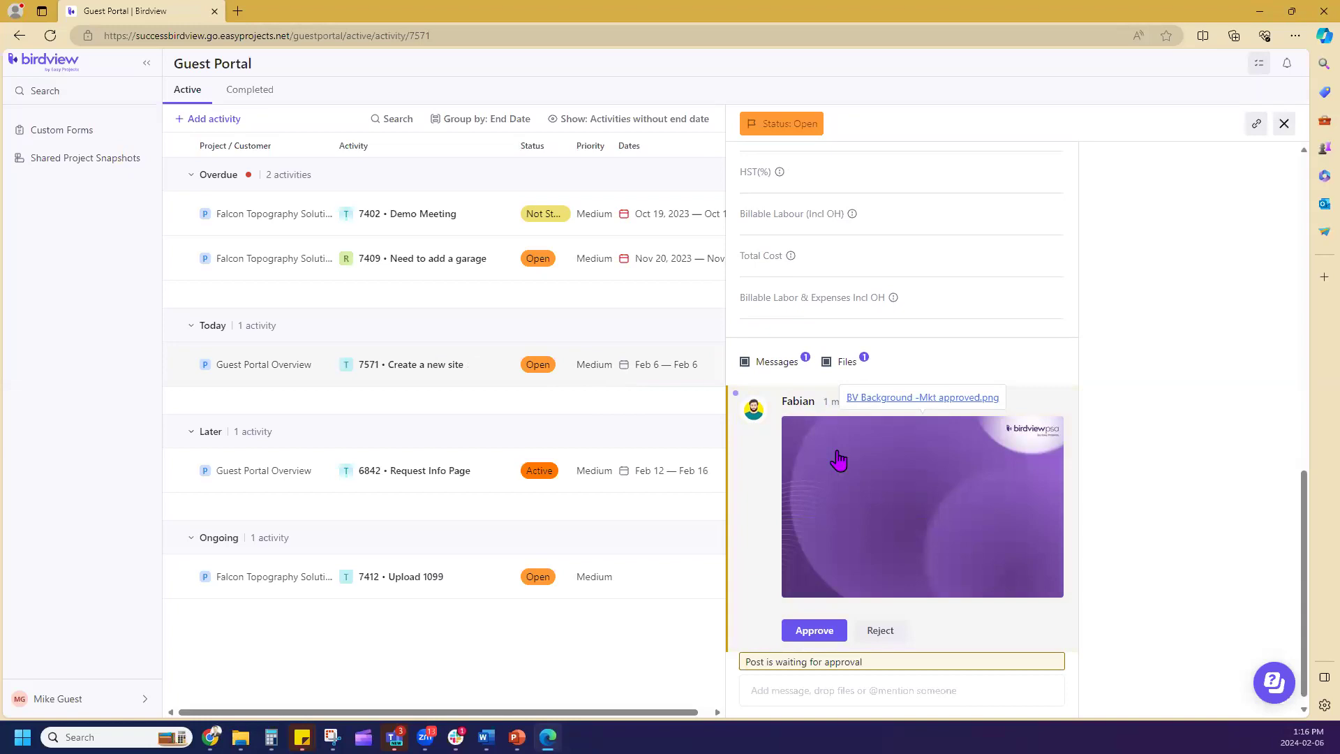
click(852, 494)
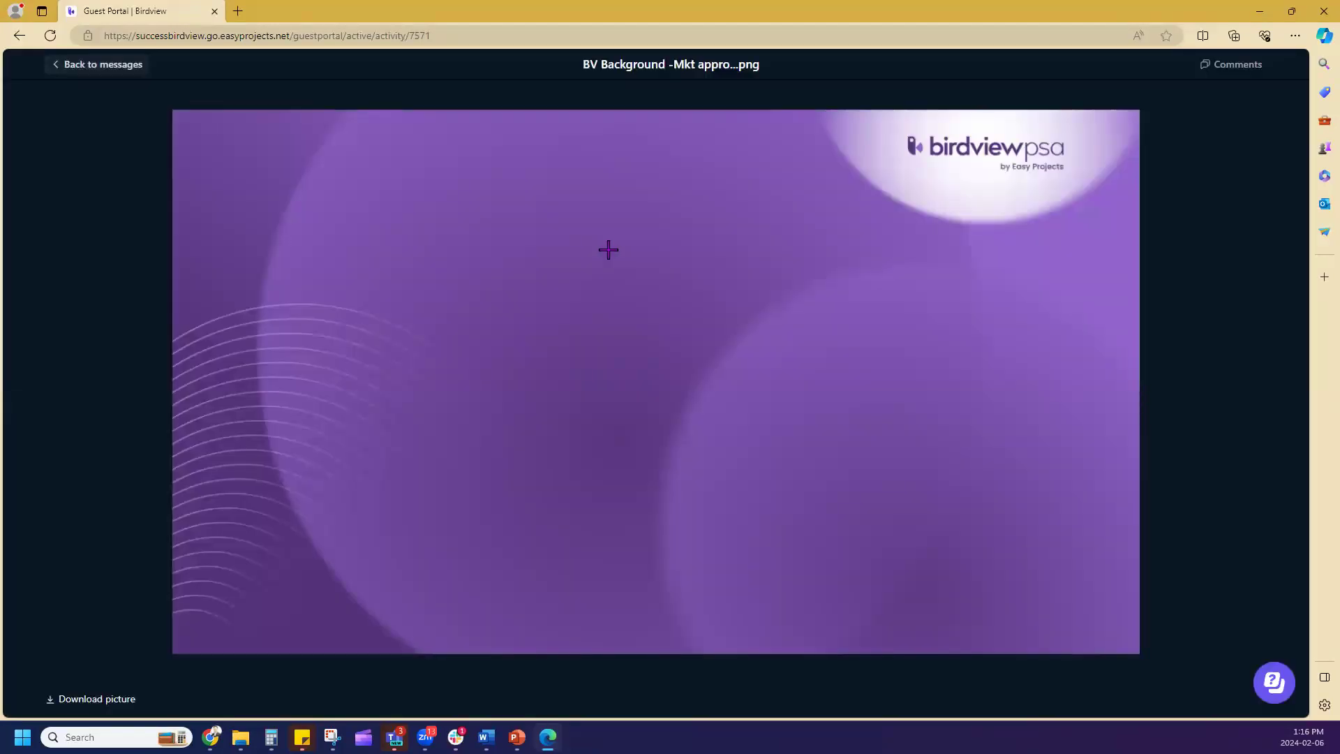
- Pin the comment "Logo needs to move to the left" just below the image's logo, return to the messages and reject the file
click(970, 191)
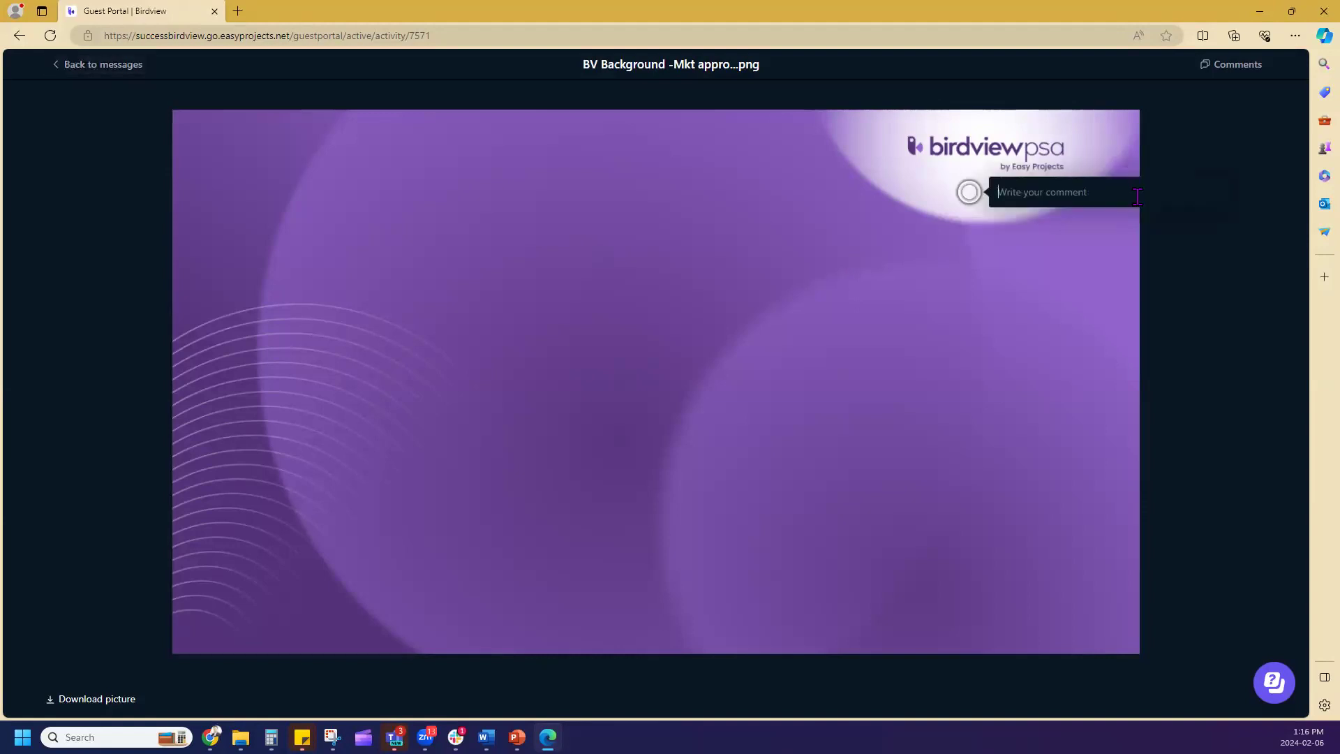
text(Logo needs to move to the left)
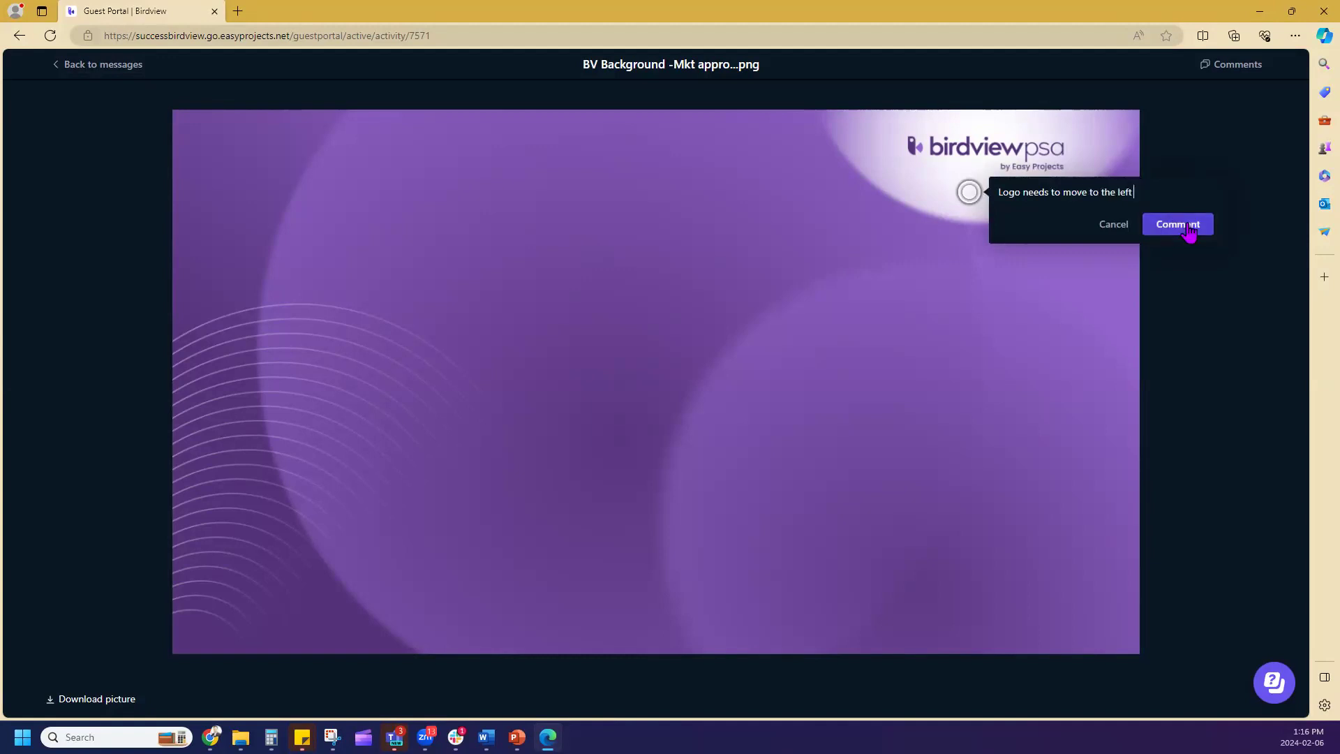
click(1187, 224)
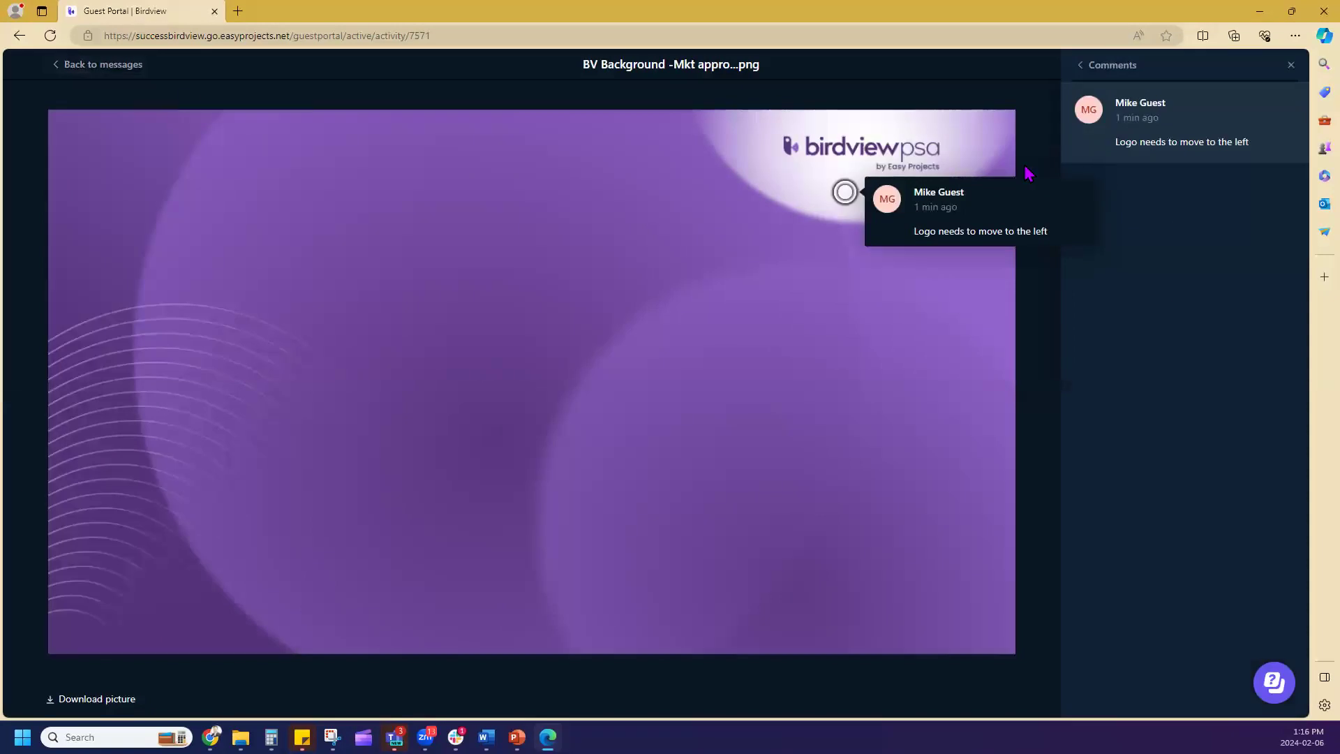
click(120, 81)
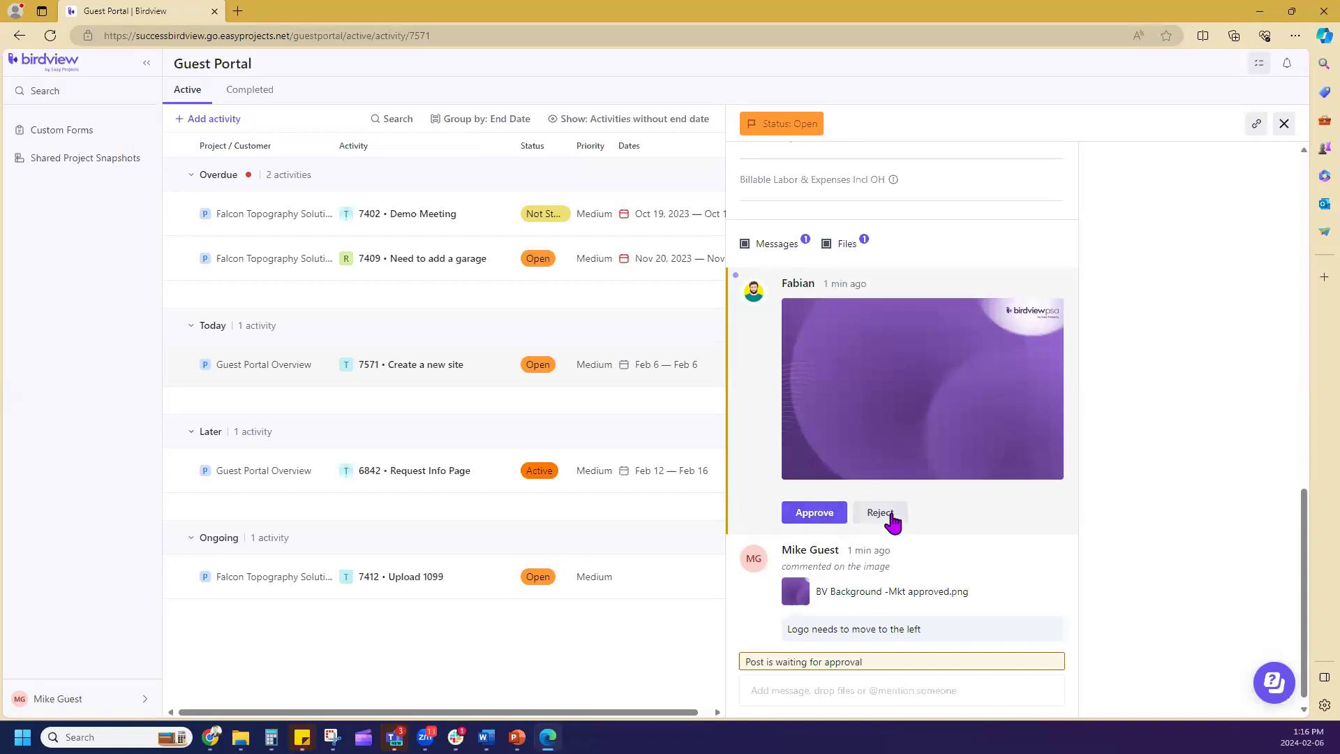
click(893, 522)
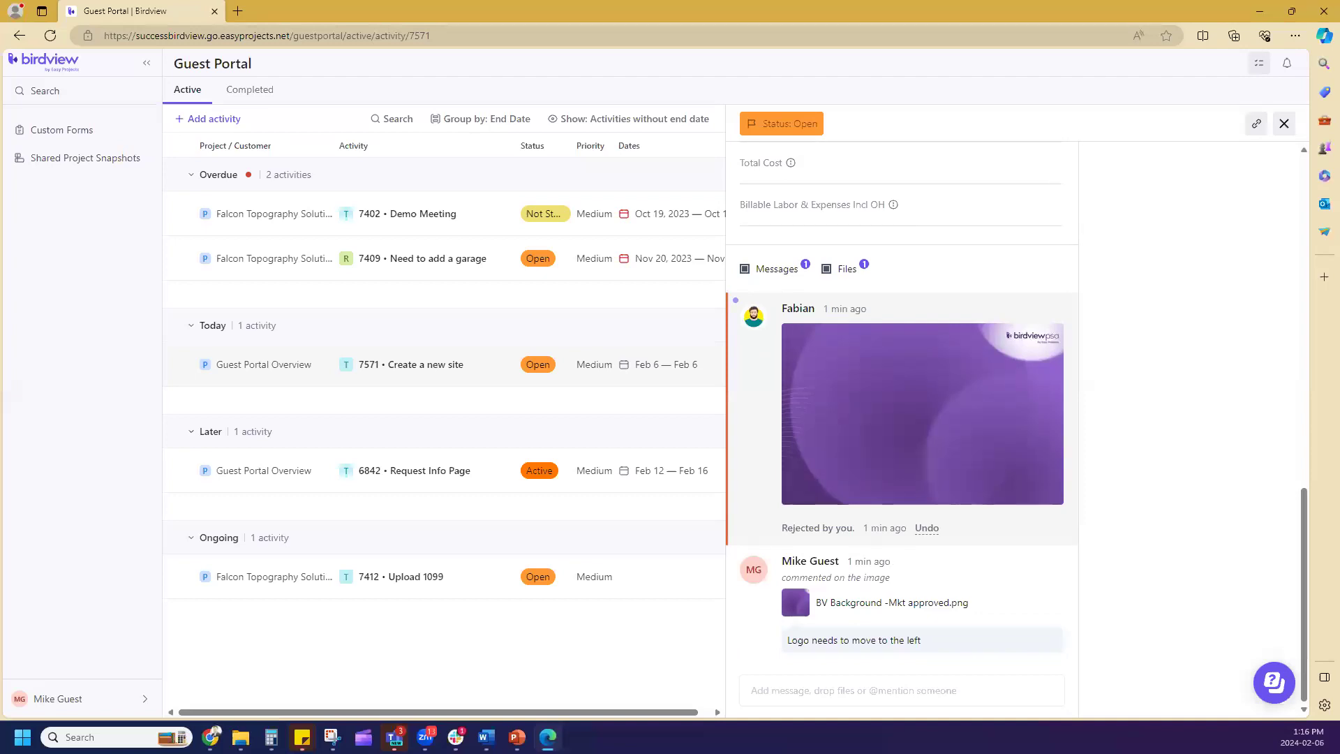
- Switch to the Activity Center in Chrome and check the image's approval status and the guest's comment on the task
click(210, 737)
click(665, 677)
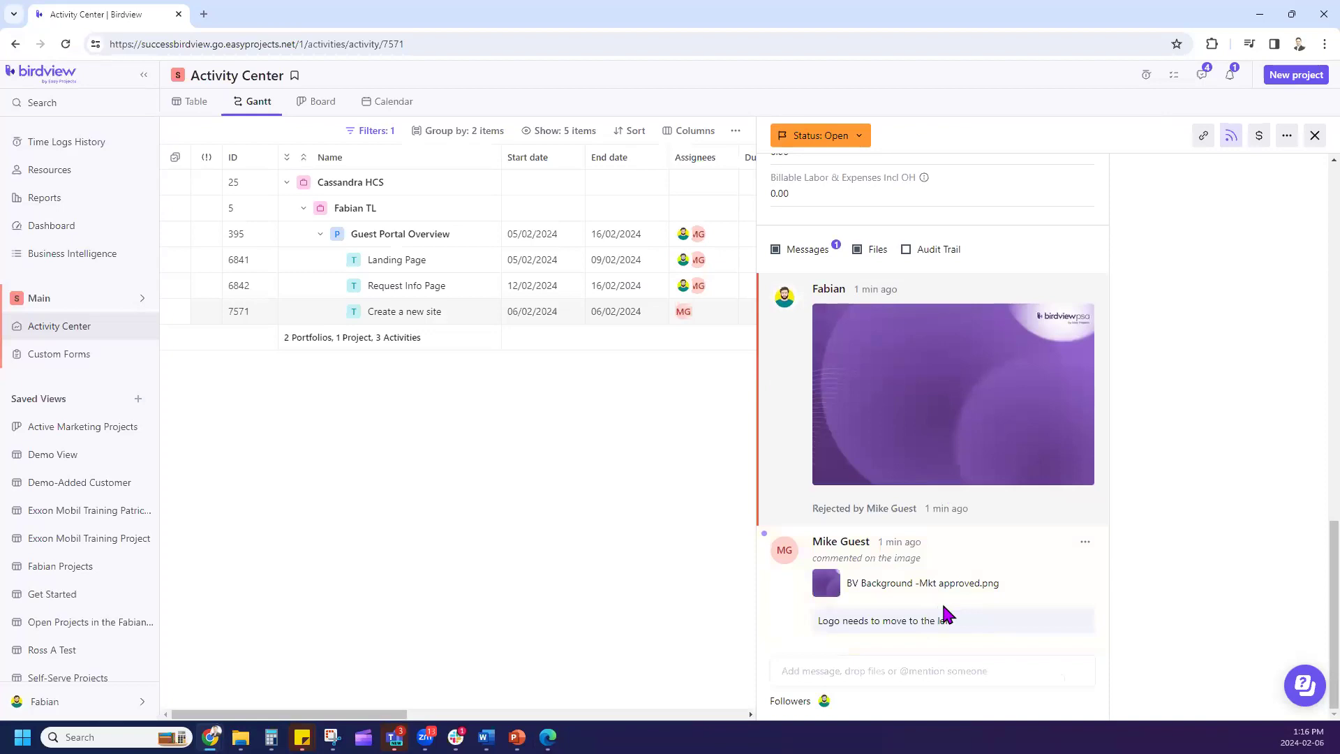
drag(812, 509, 976, 524)
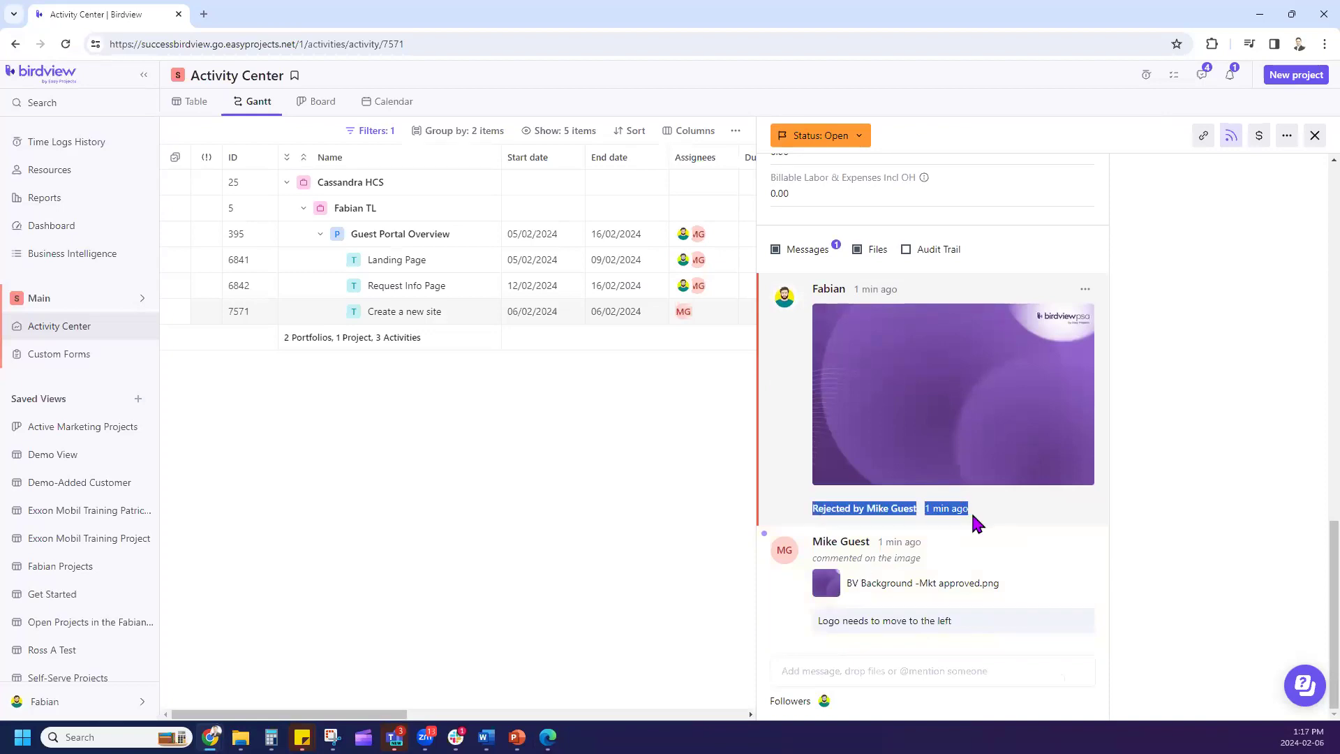
- In the guest's Edge session, send the message "Can we debrief on this later today" on the task, mentioning the image's sender
mouse_move(548, 737)
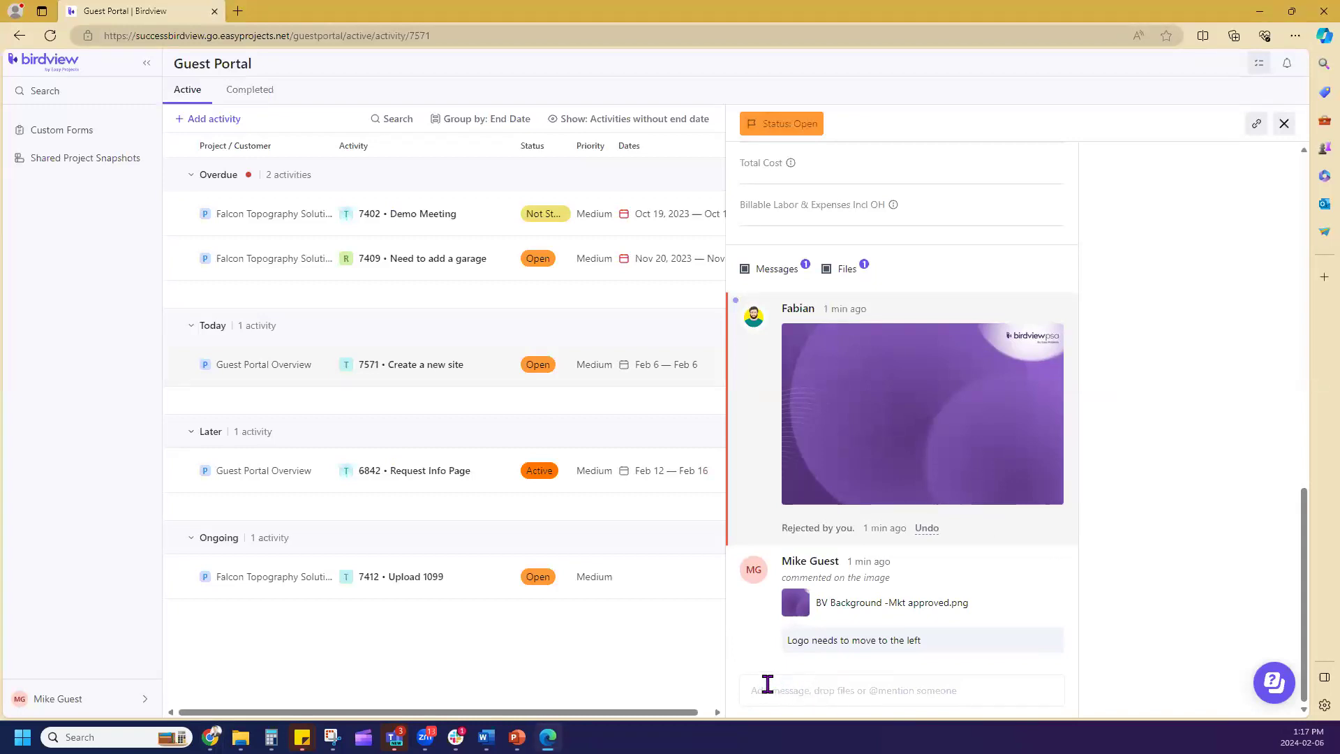
click(777, 691)
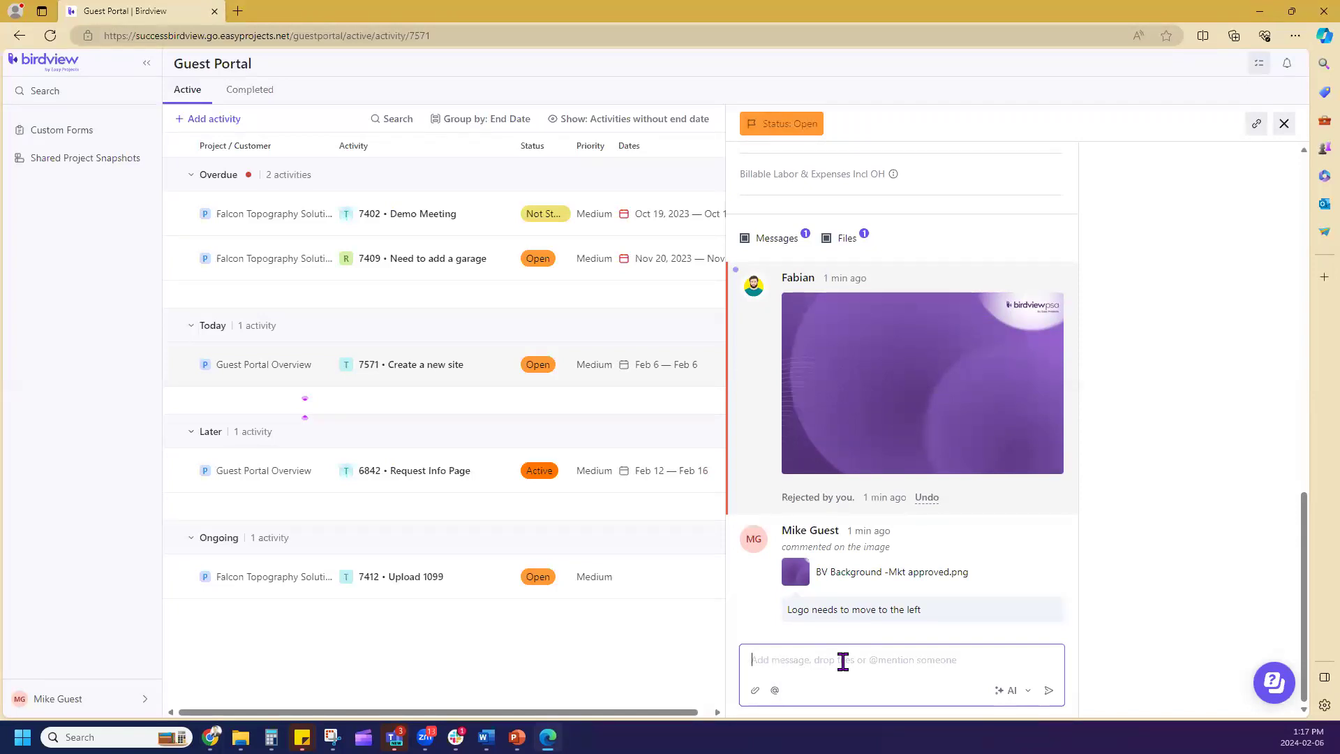
click(843, 662)
text(@)
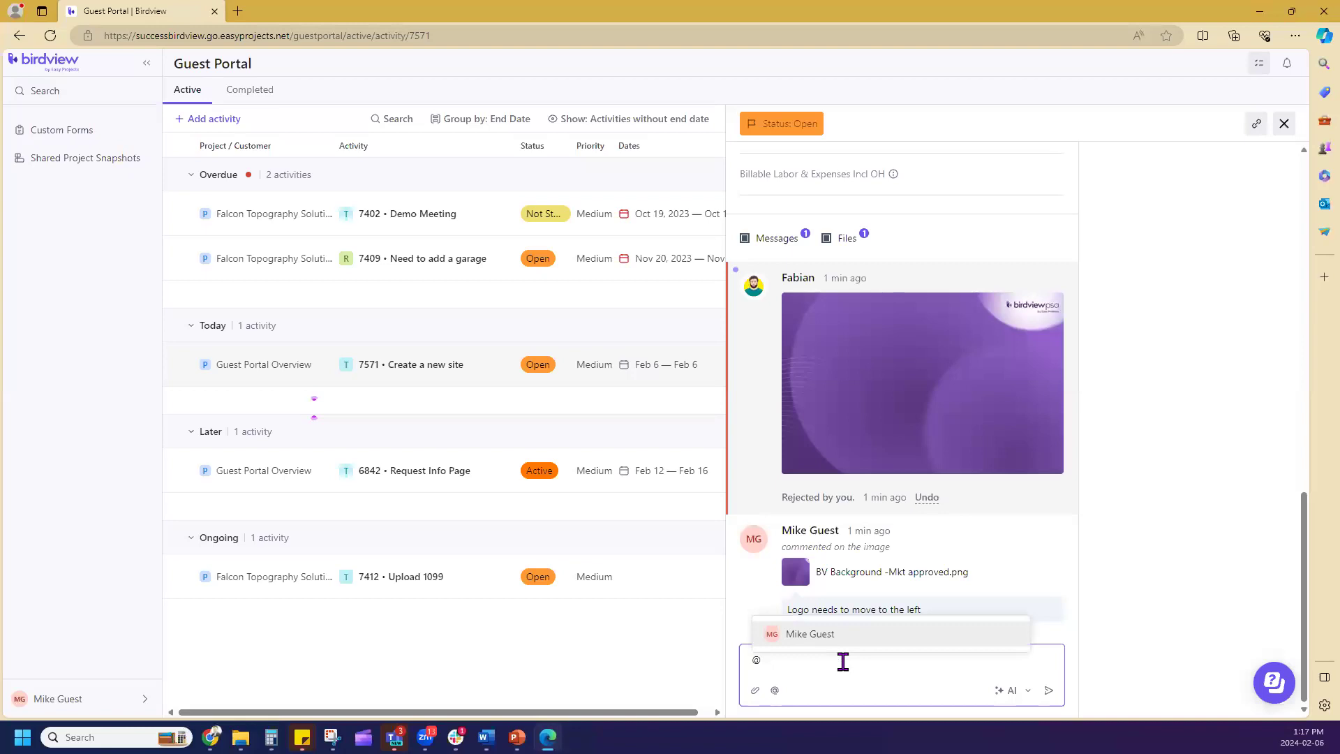
text(Faba)
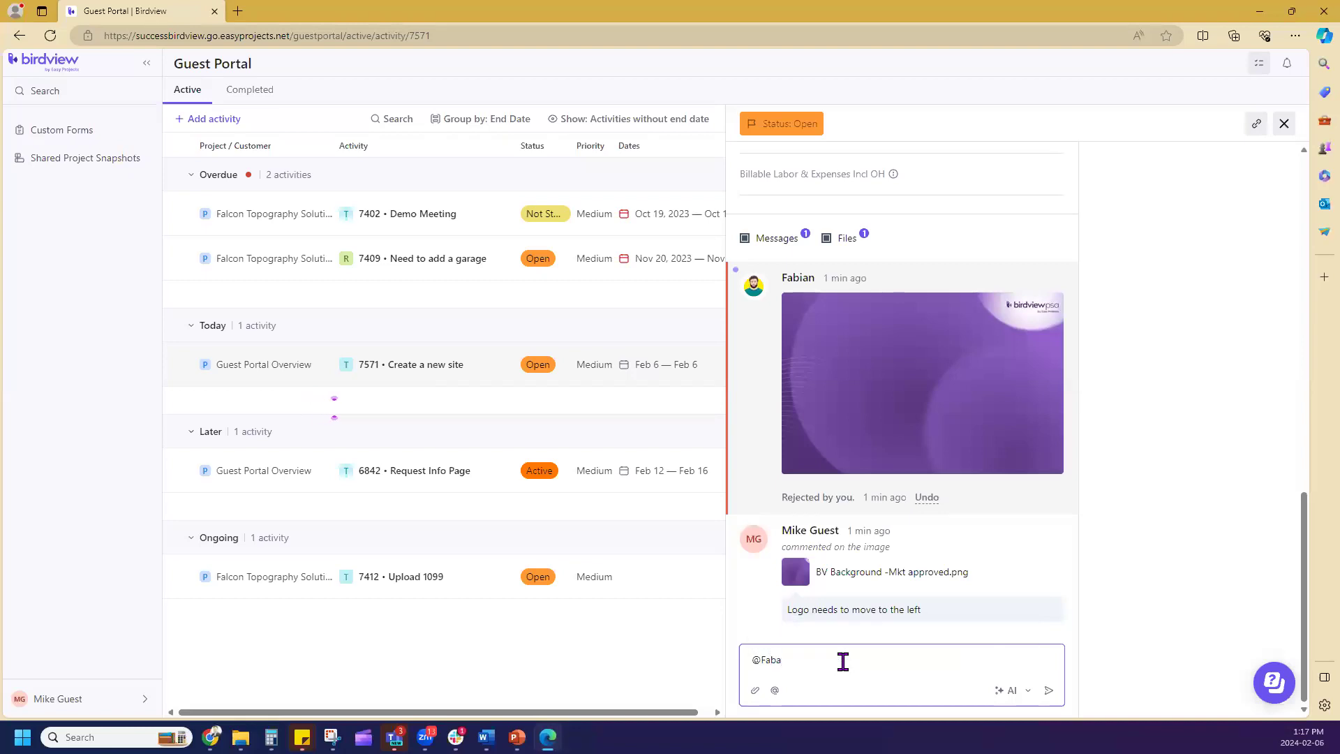
key(BackSpace)
text(ian Can we debrief on this later today)
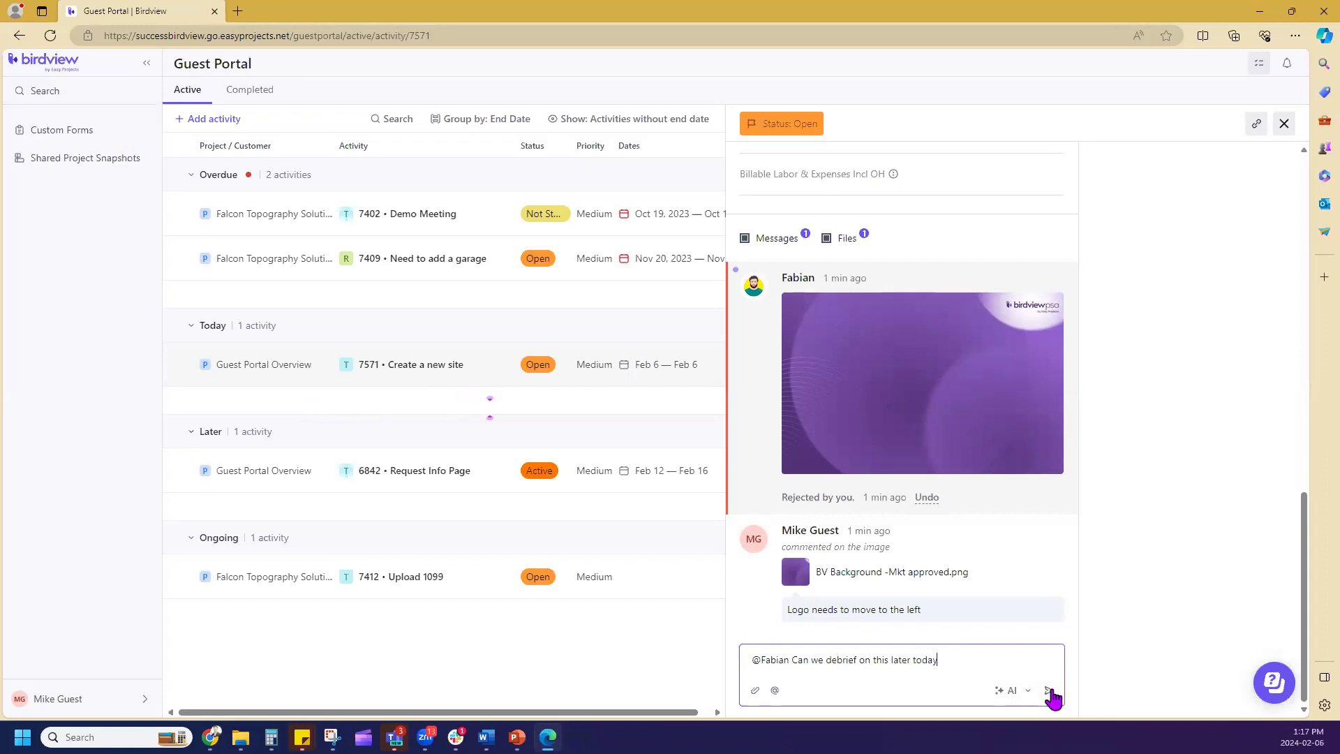
drag(791, 660, 762, 662)
click(1049, 691)
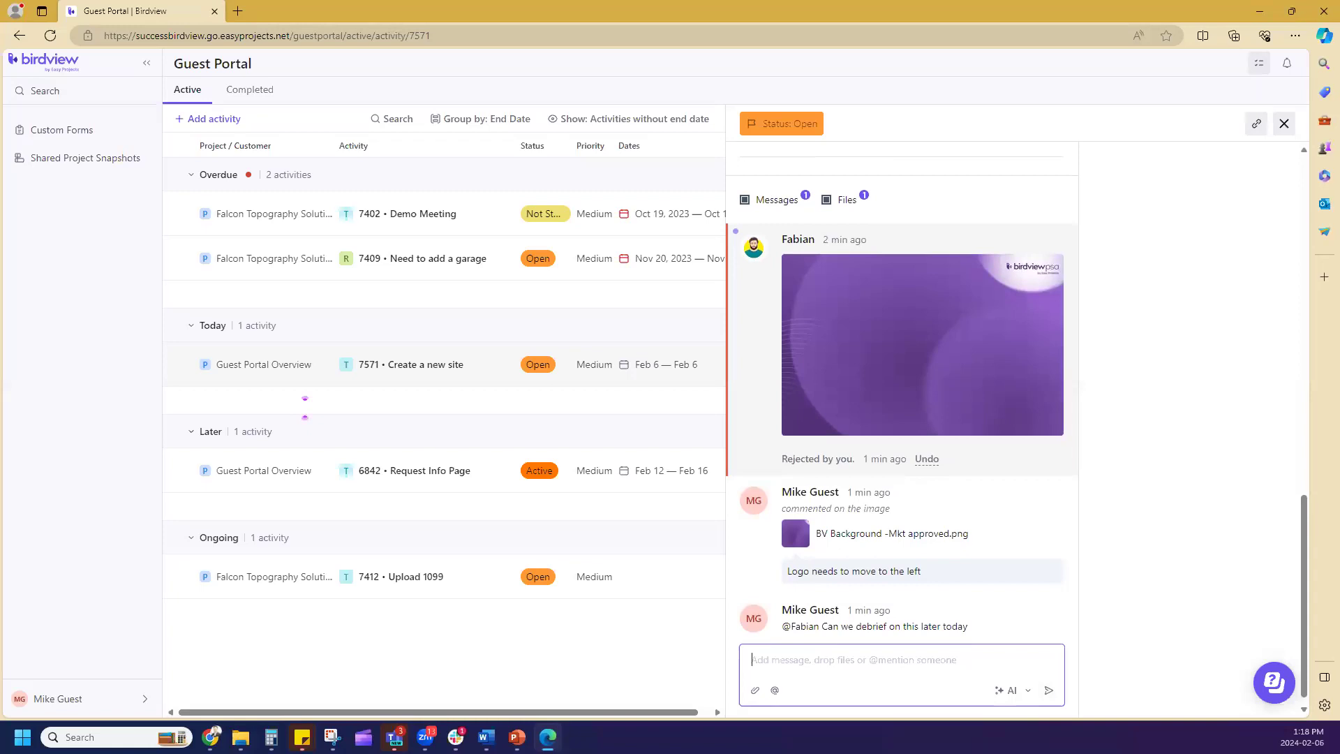
- Switch back to the Activity Center in Chrome and view the notifications inbox for the guest's mention
mouse_move(210, 737)
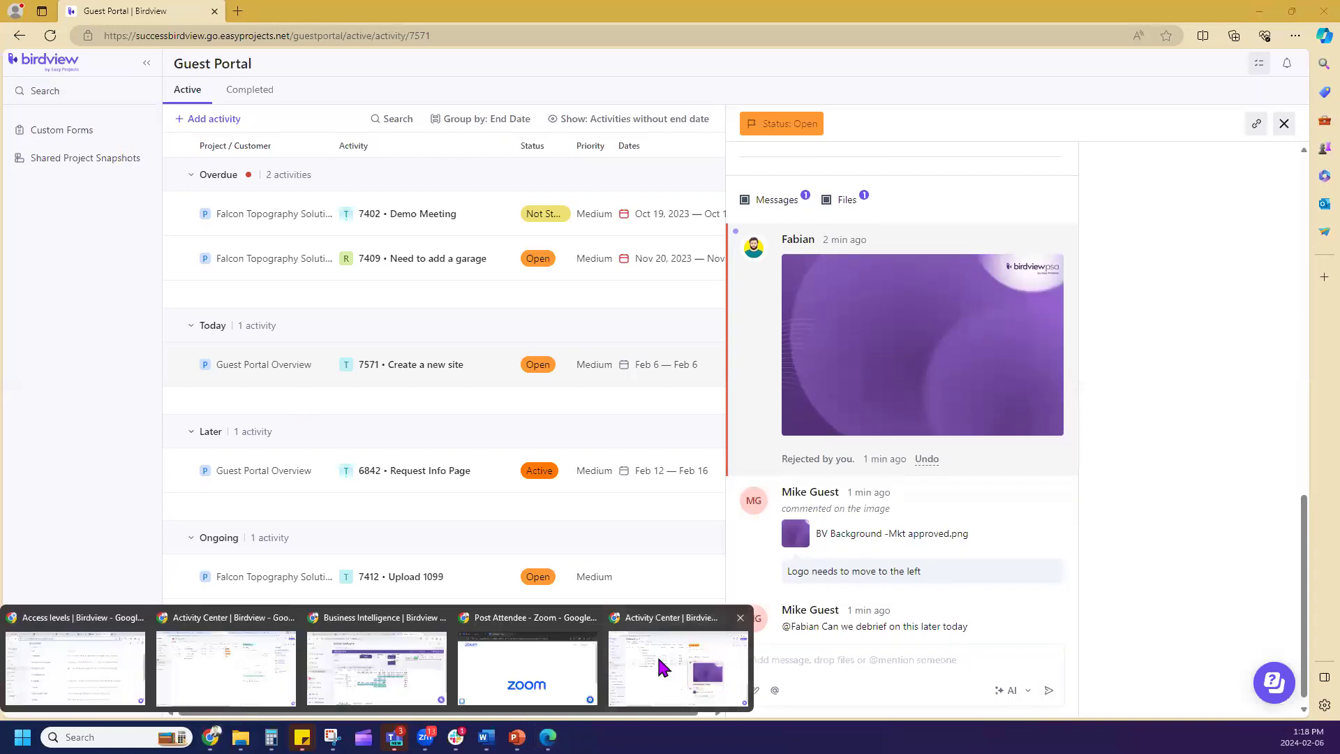
click(662, 668)
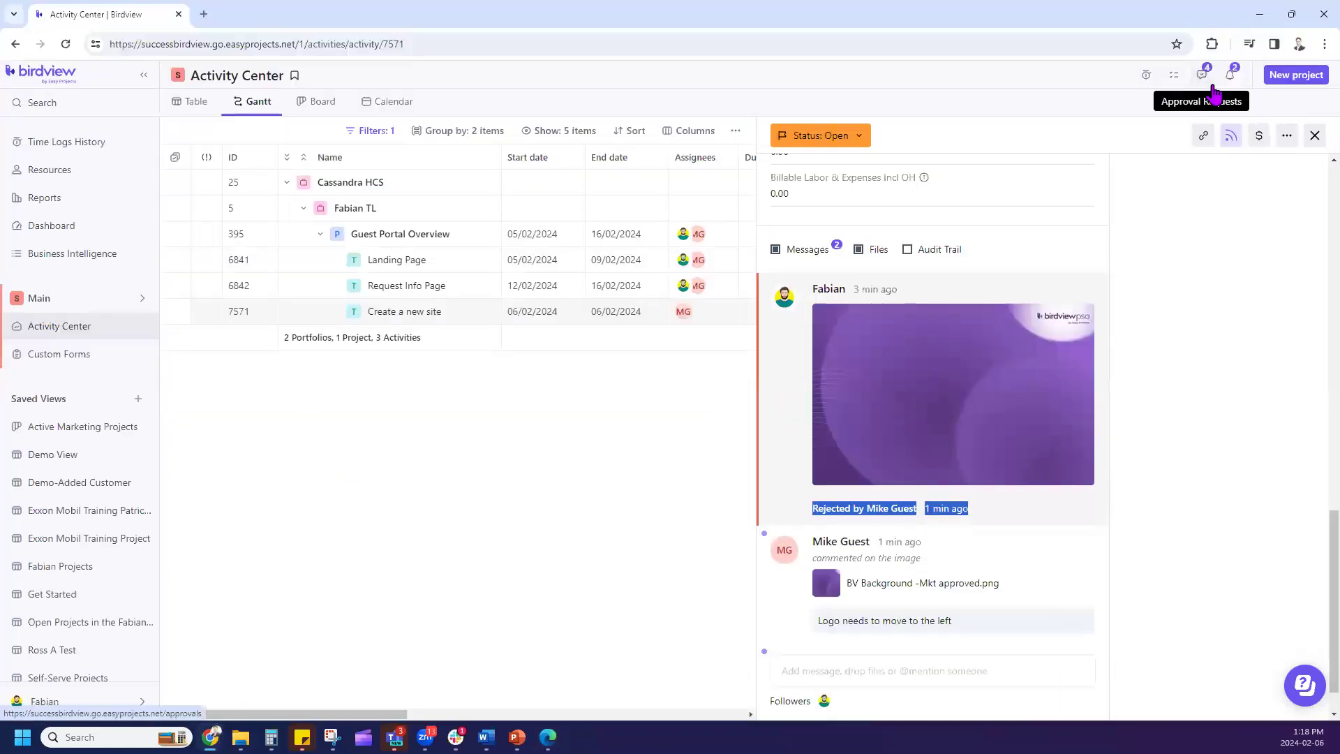
click(1233, 75)
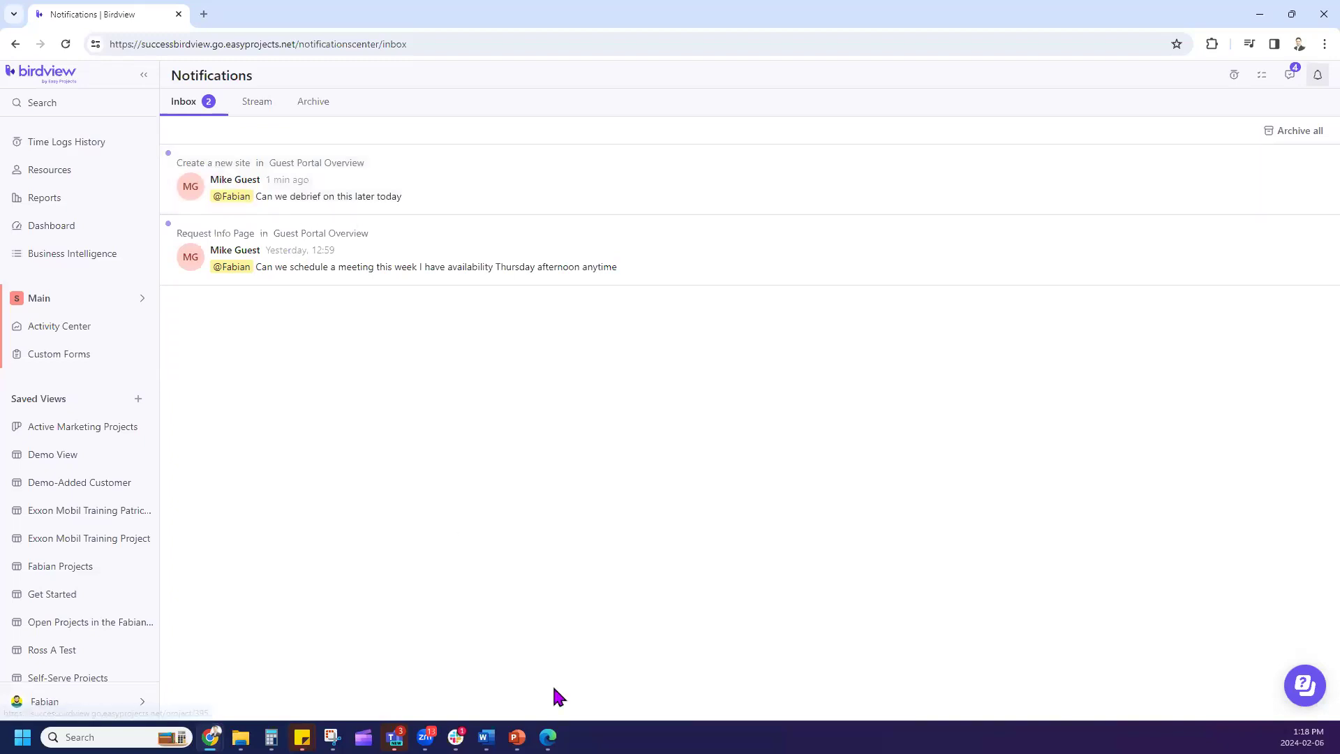
- Return to the guest's Edge session and display the custom forms available to the guest
click(548, 737)
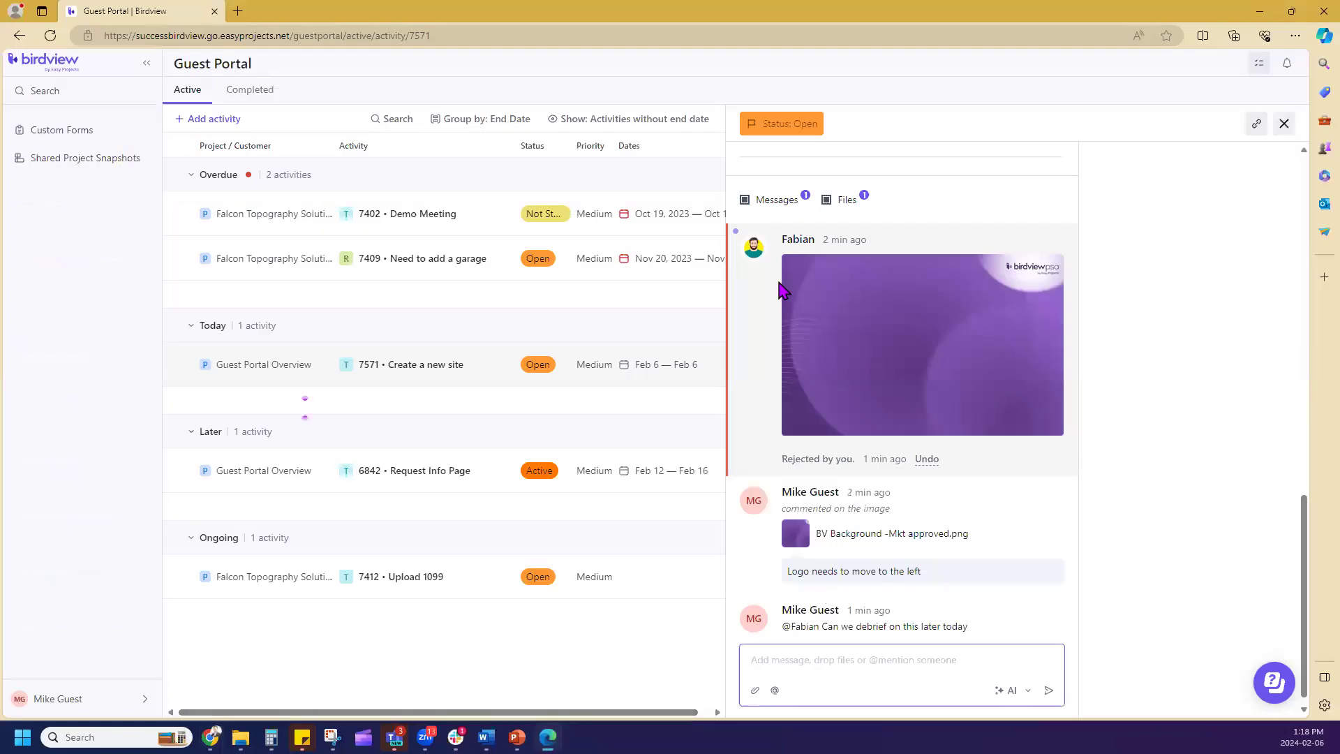
drag(782, 239, 815, 241)
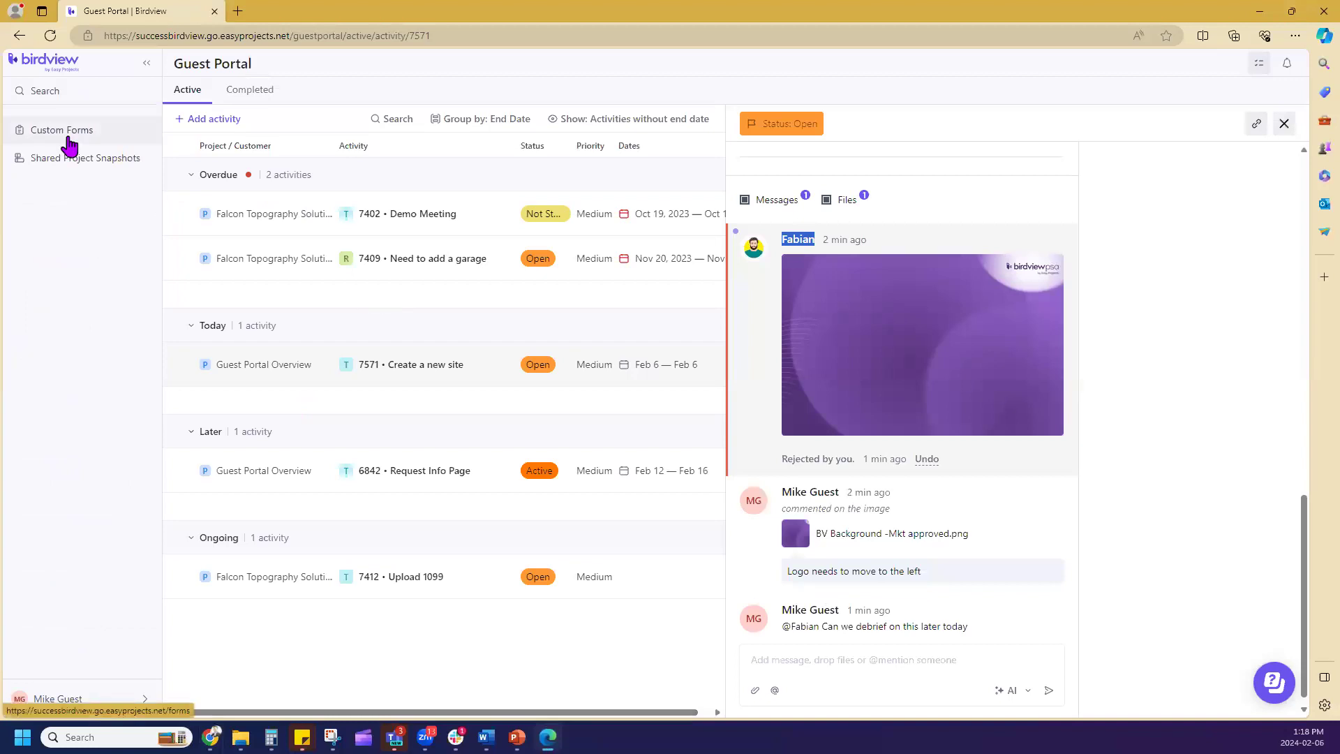
click(64, 134)
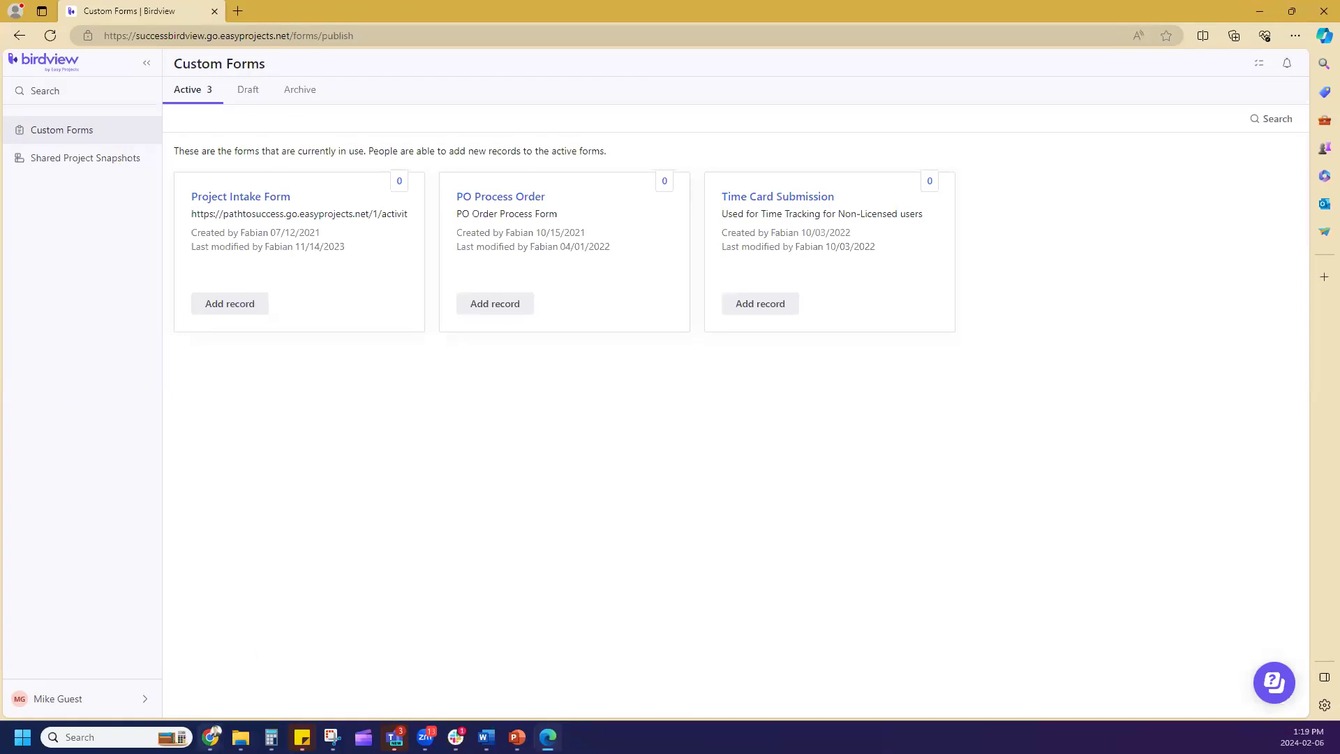
- Switch to Chrome, display the Main space's custom forms, dismiss the Spaces notice and open the first Project Intake Form for editing
mouse_move(211, 737)
click(655, 673)
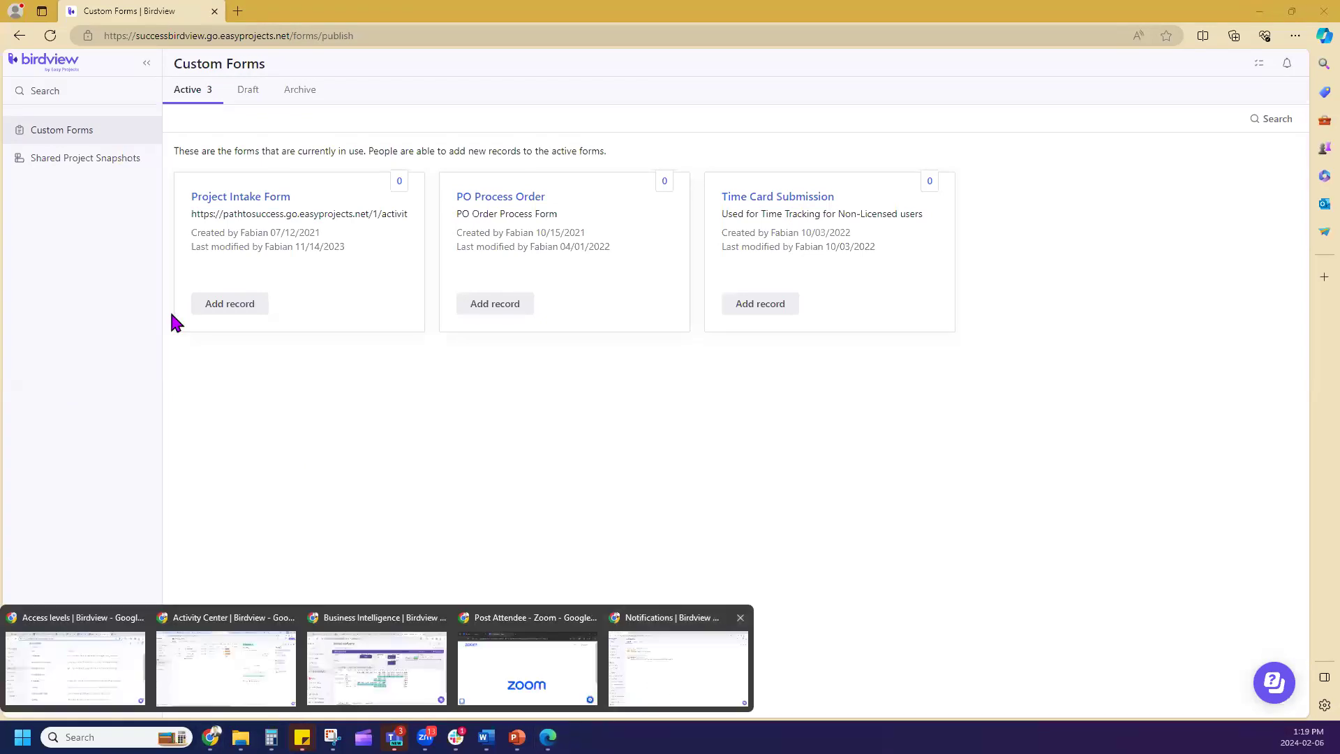
click(66, 353)
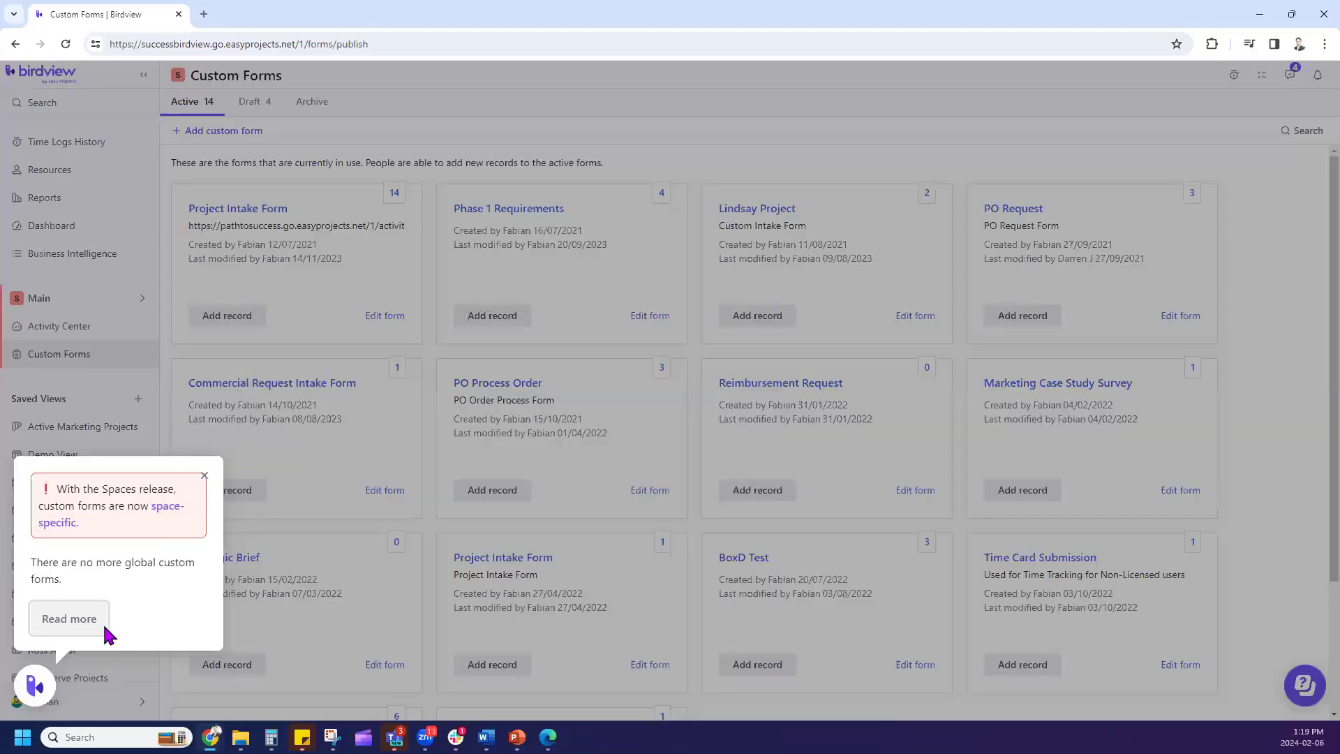
click(205, 476)
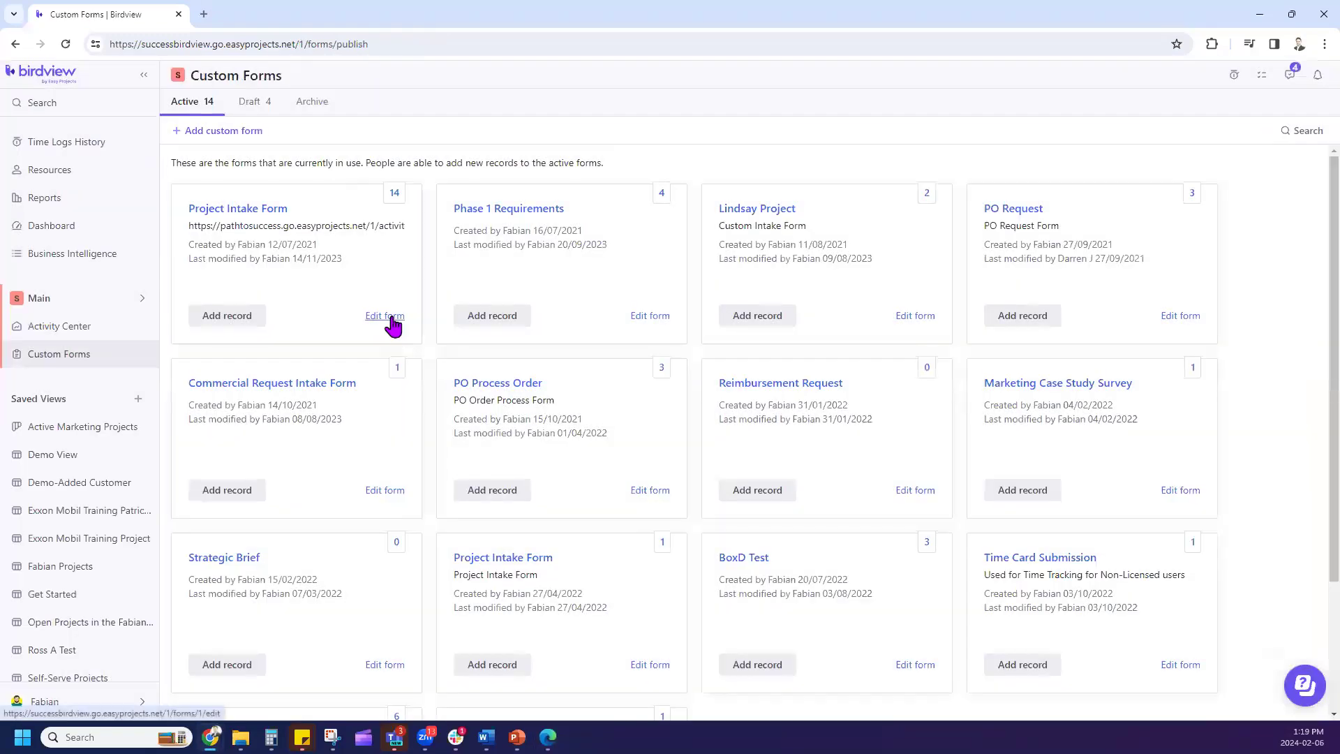
click(385, 316)
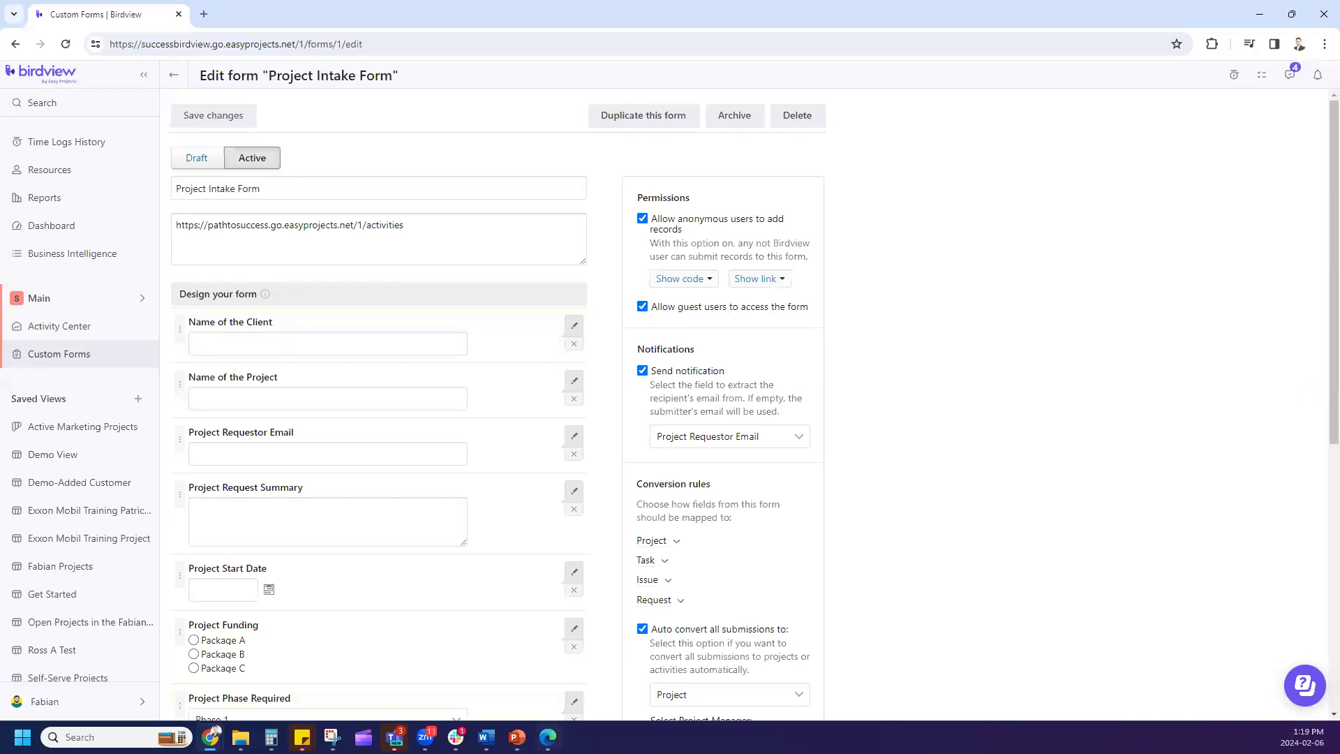
- Switch to the guest's Edge session and display the shared project snapshots
mouse_move(551, 730)
click(572, 672)
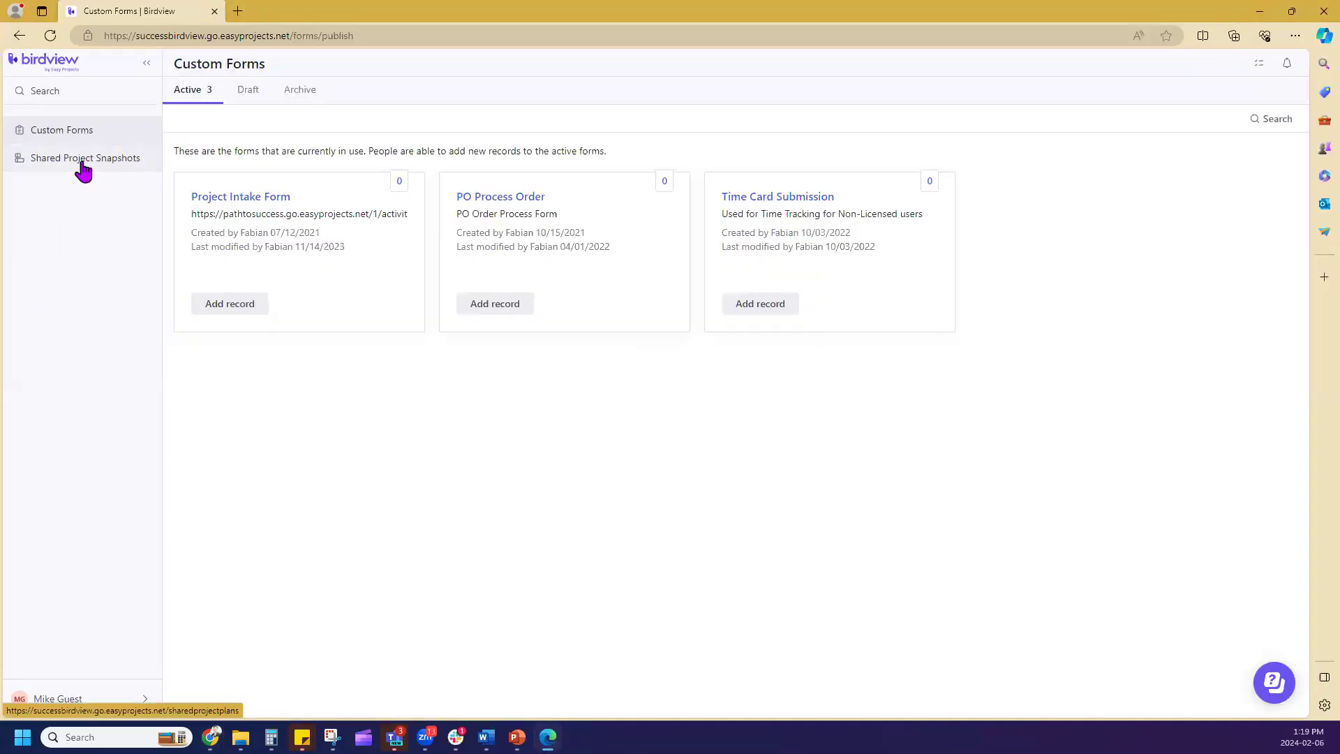
click(83, 161)
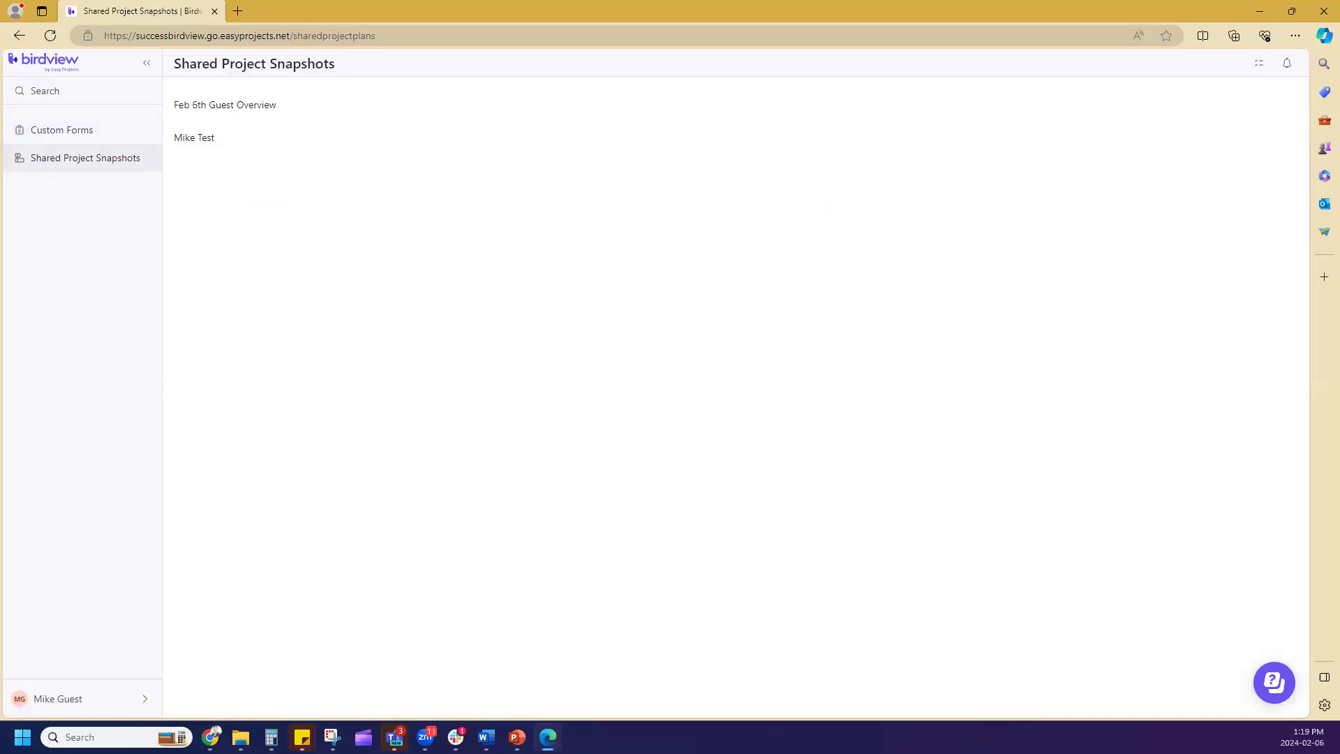
- In Chrome's Activity Center, view the Guest Portal Overview project's snapshot capture option and display the list of project snapshots
mouse_move(210, 737)
click(641, 680)
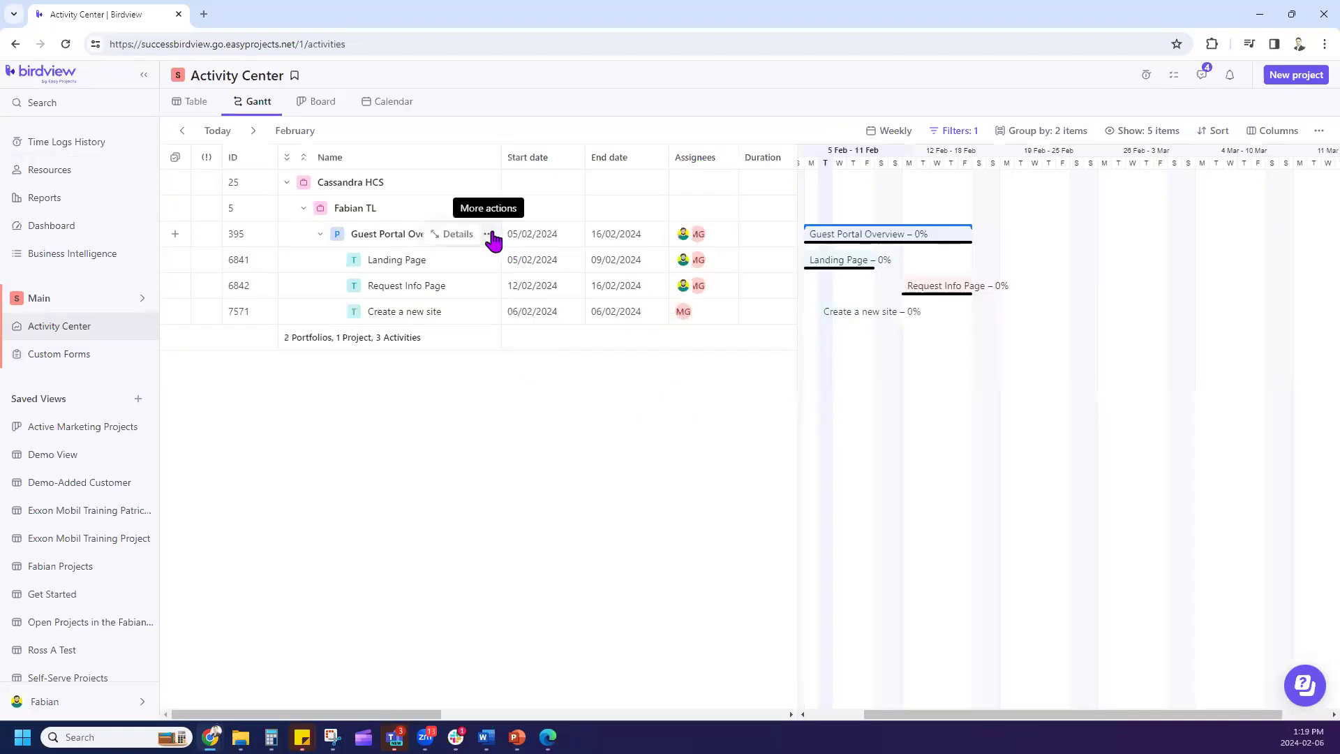
click(489, 235)
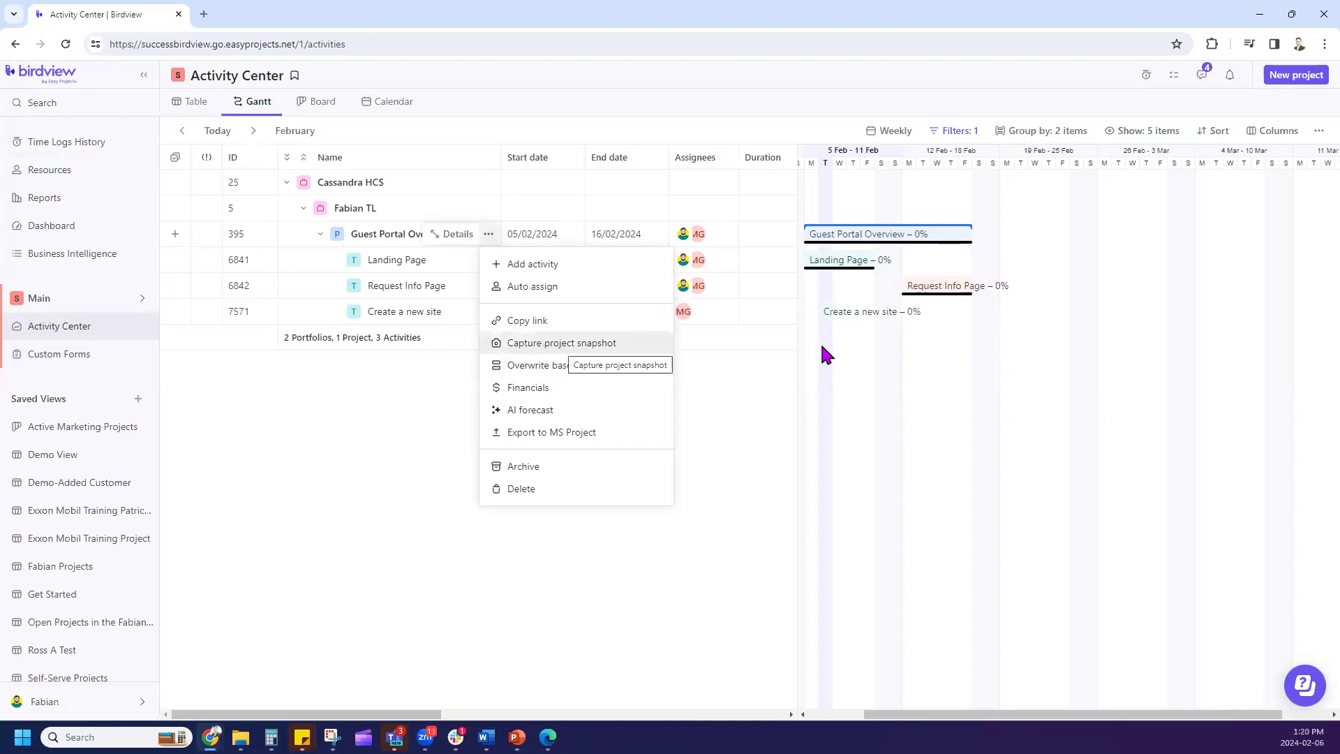
click(349, 338)
click(1317, 135)
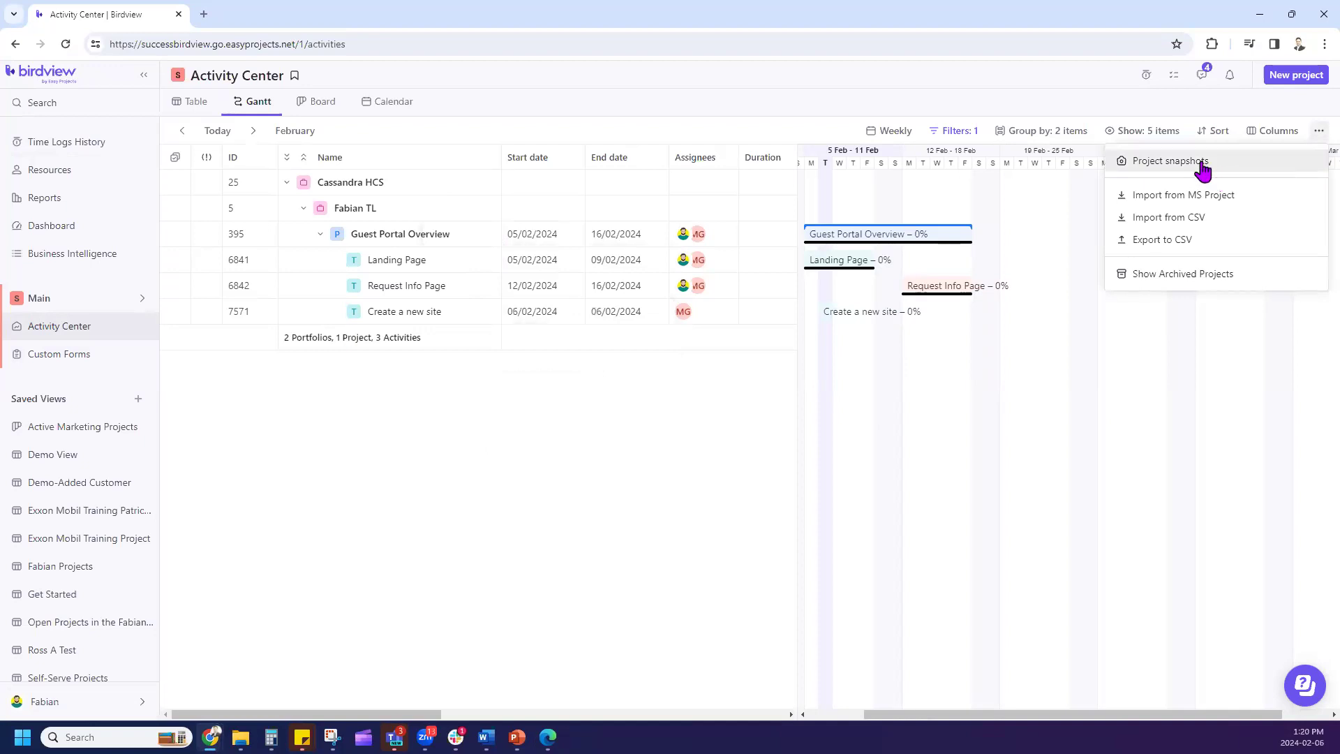
click(1202, 166)
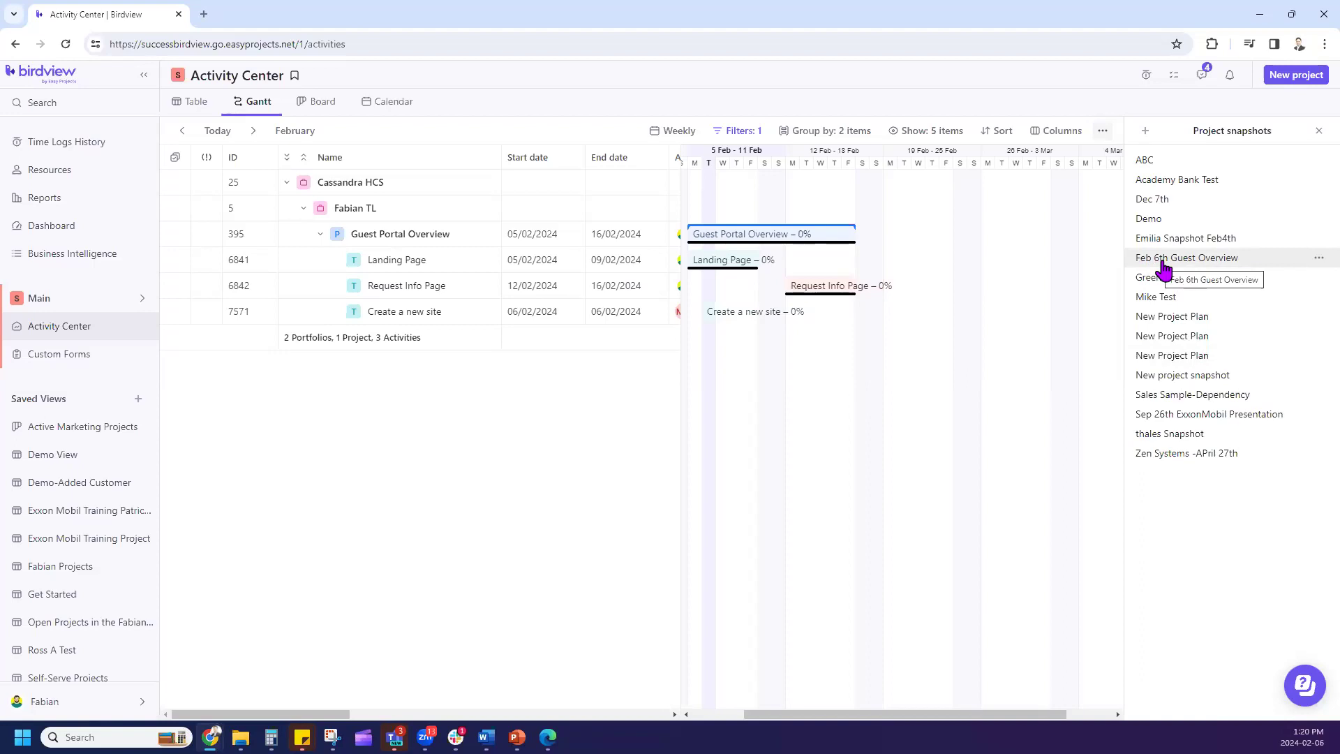
- Display the guest sharing settings of the Feb 6th Guest Overview snapshot, and open that shared snapshot in the guest's Edge session
click(1317, 258)
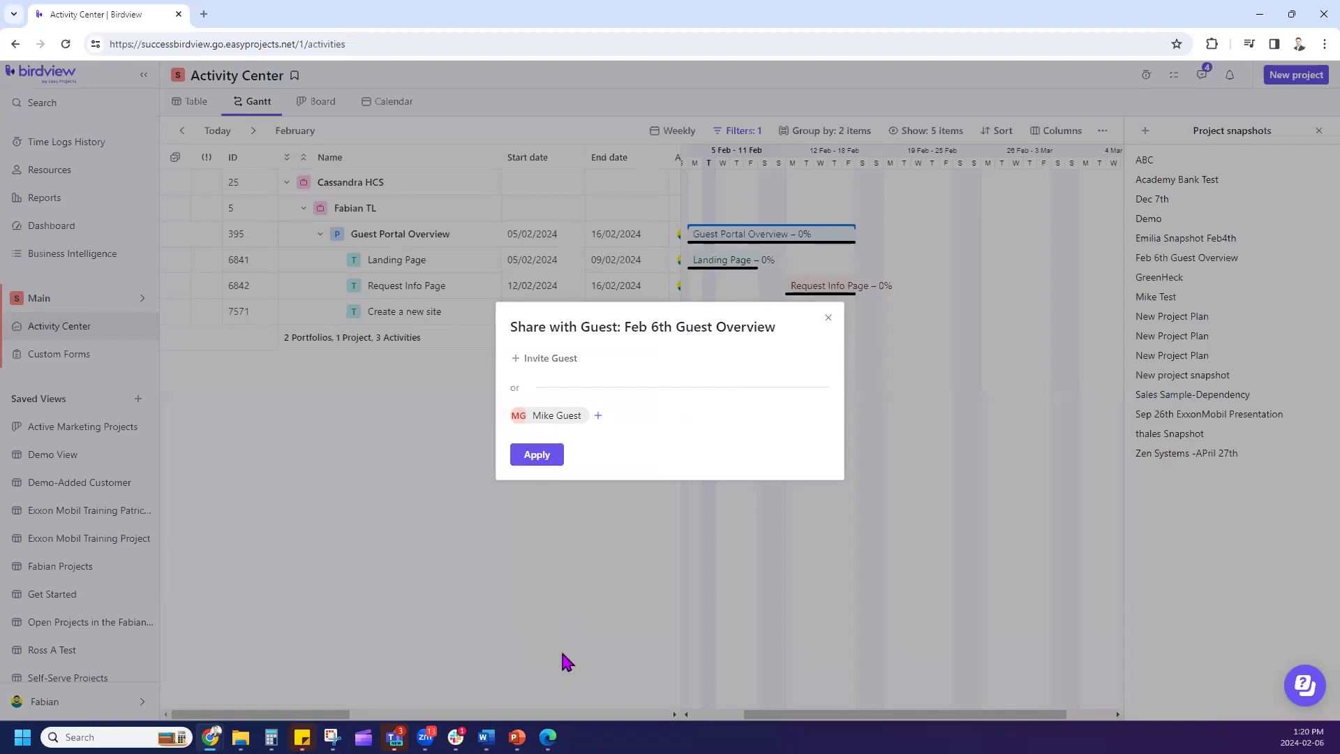
click(548, 738)
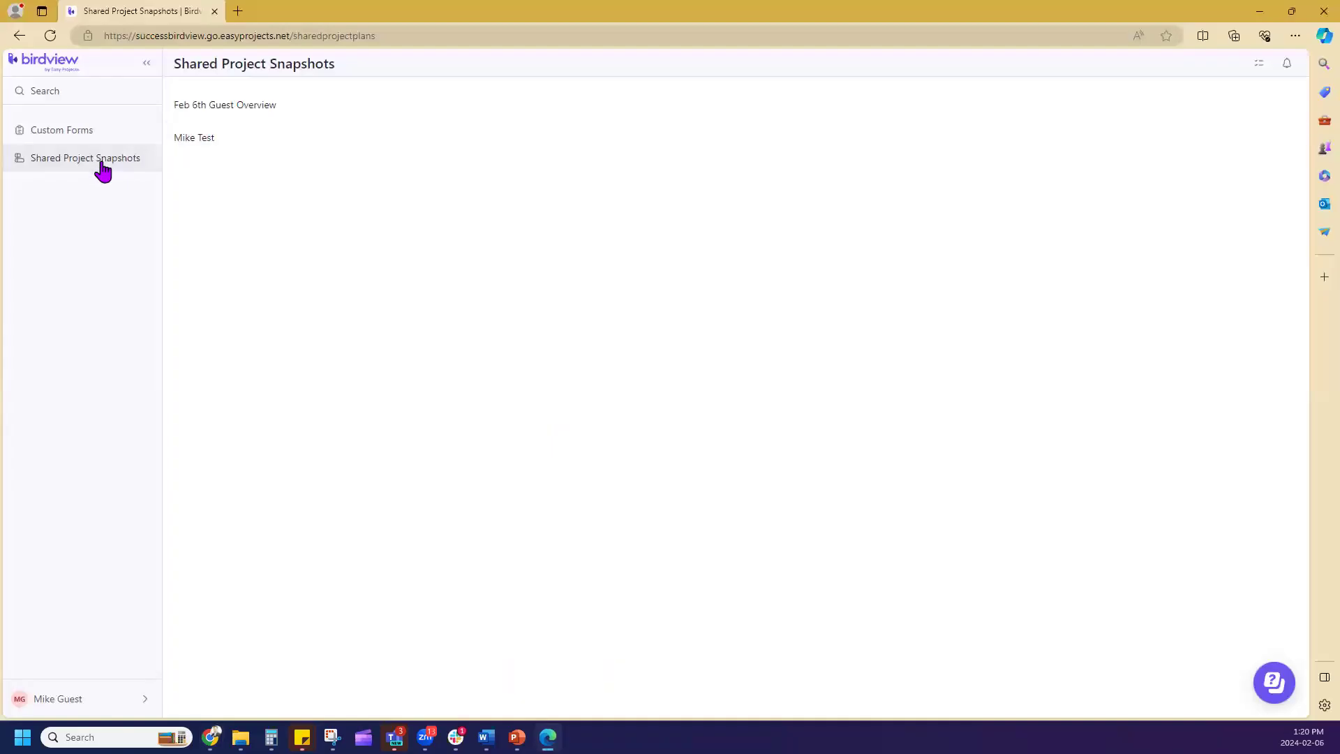
click(209, 108)
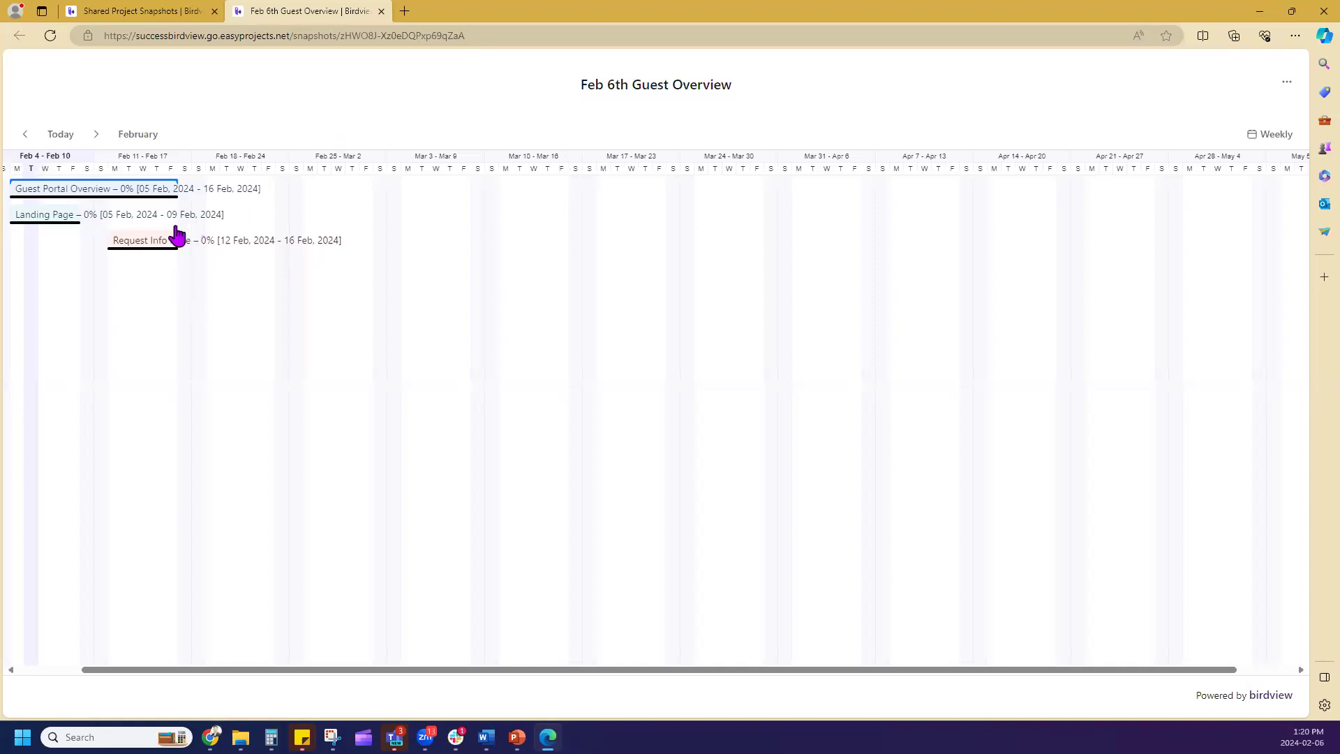
- Return to the guest's active activities list, and try moving the Activity column ahead of Project / Customer and back
click(176, 14)
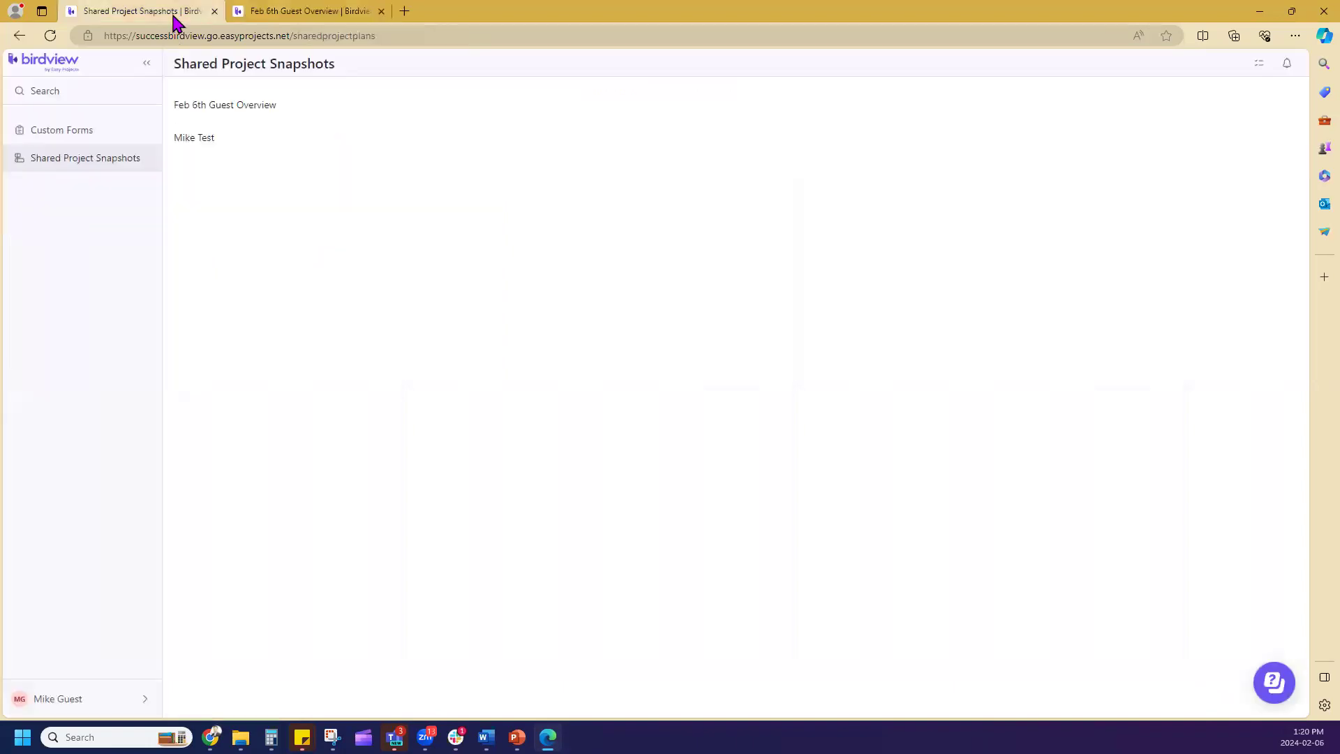
click(1260, 64)
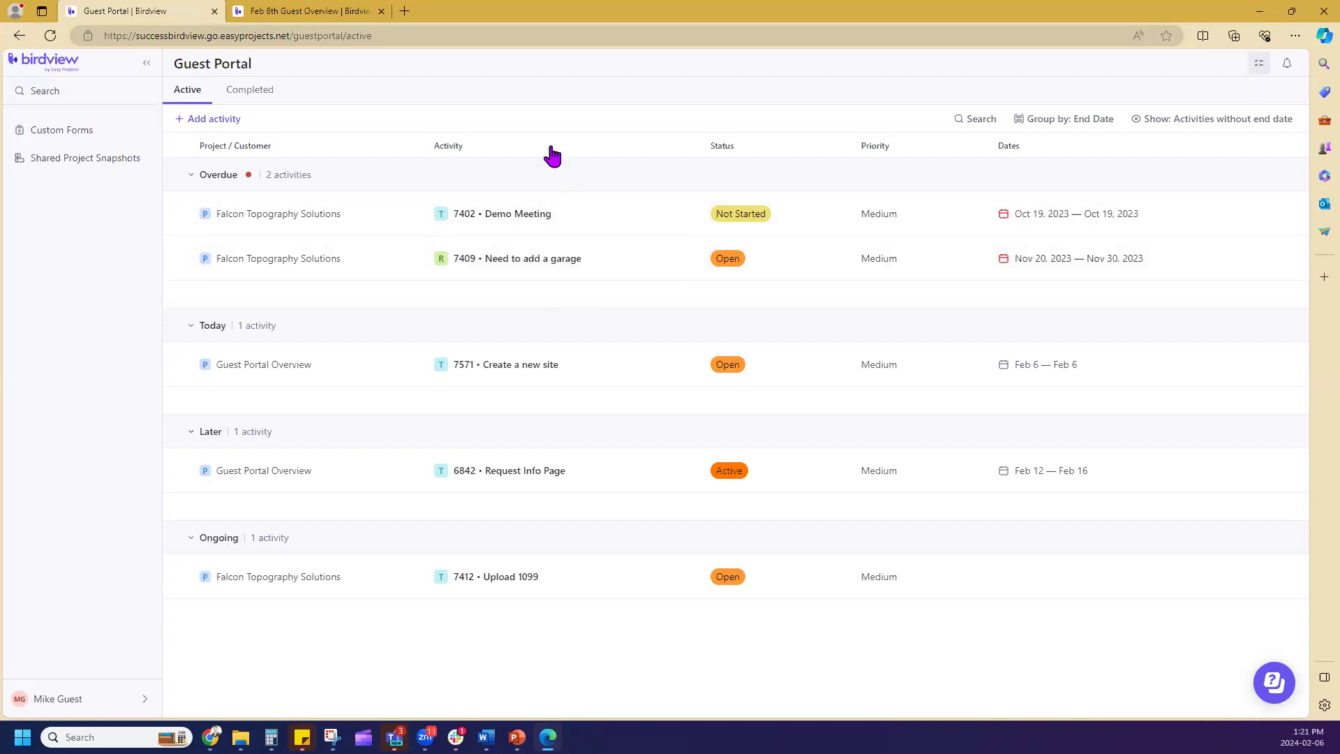
drag(547, 153, 265, 167)
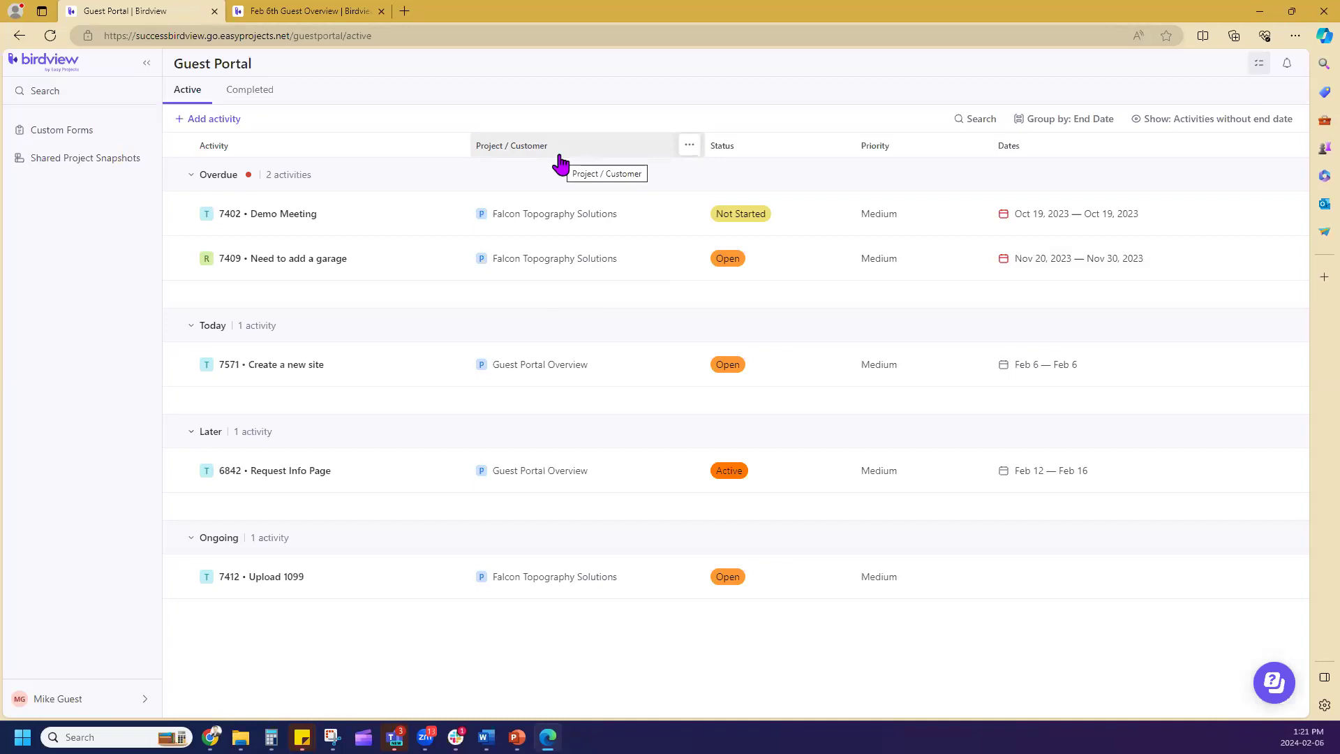
drag(562, 160, 292, 159)
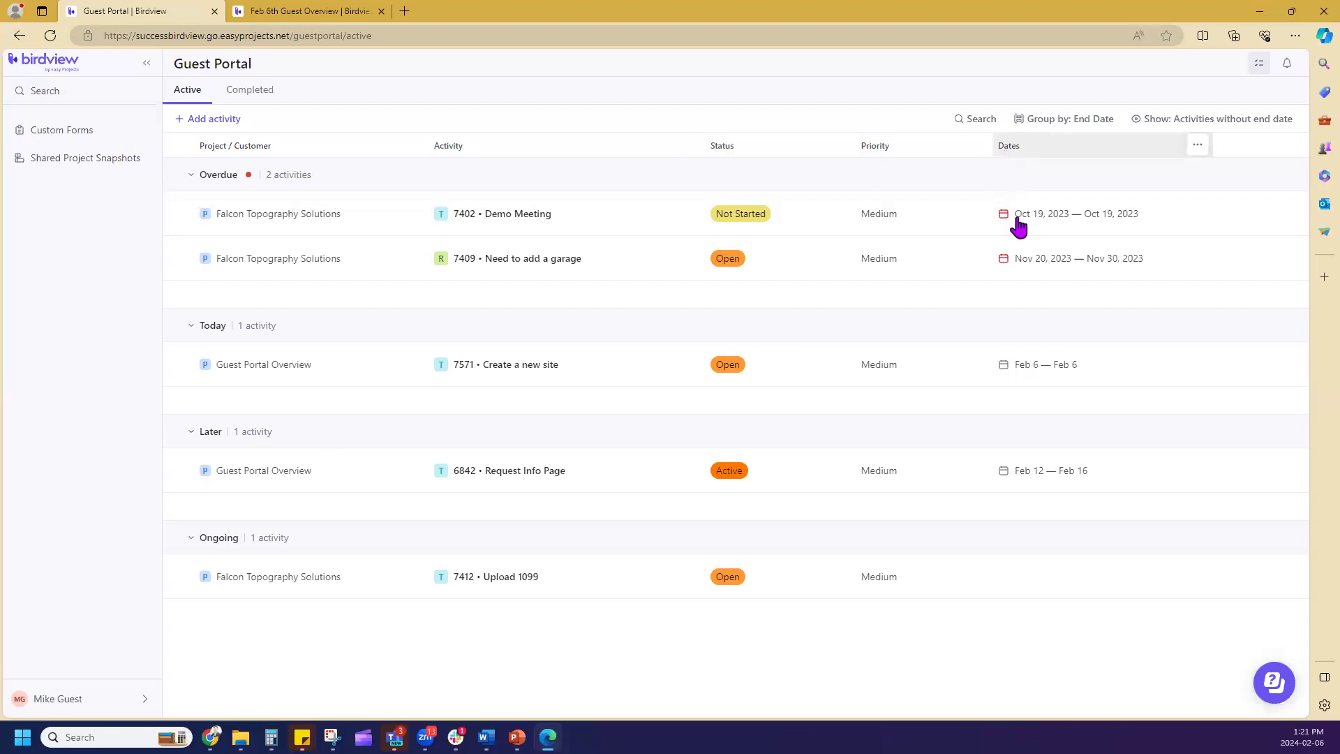
- Group the guest's activities by Project and back by End Date, and view the option for showing activities without end date
click(1064, 123)
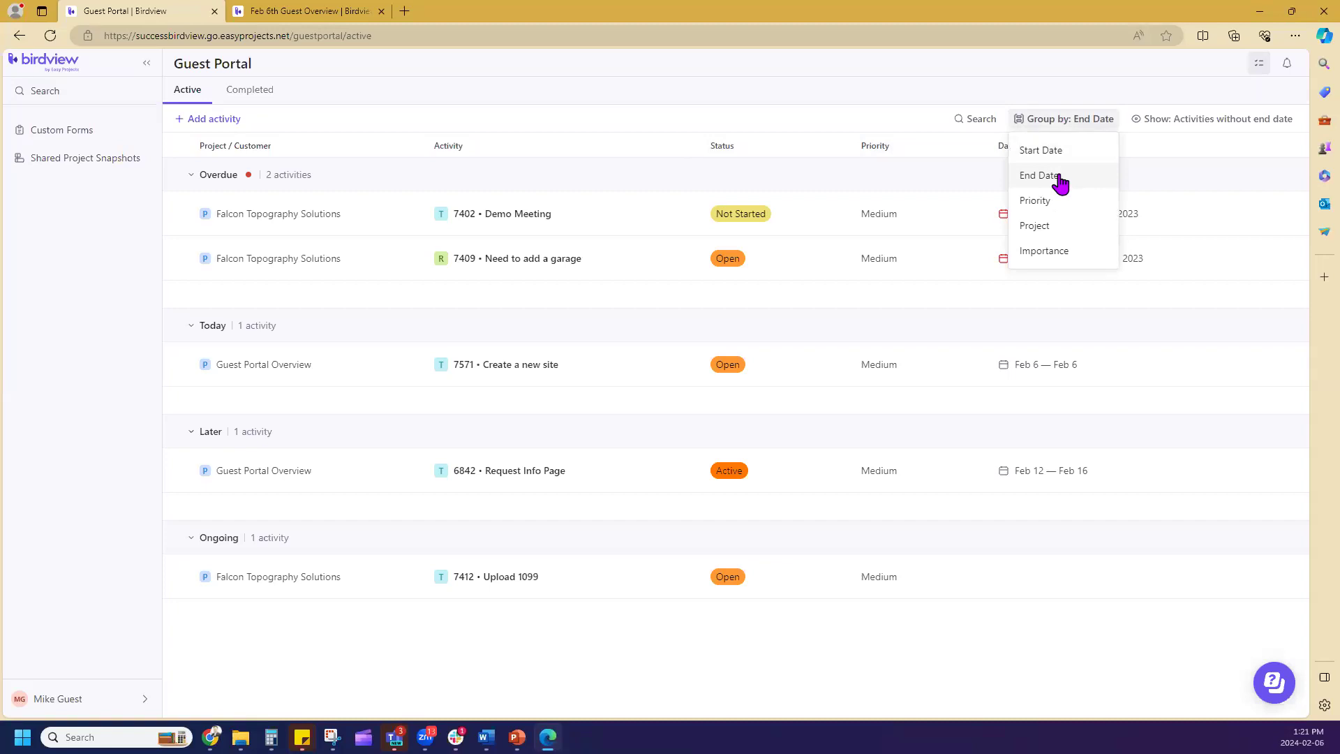
click(824, 124)
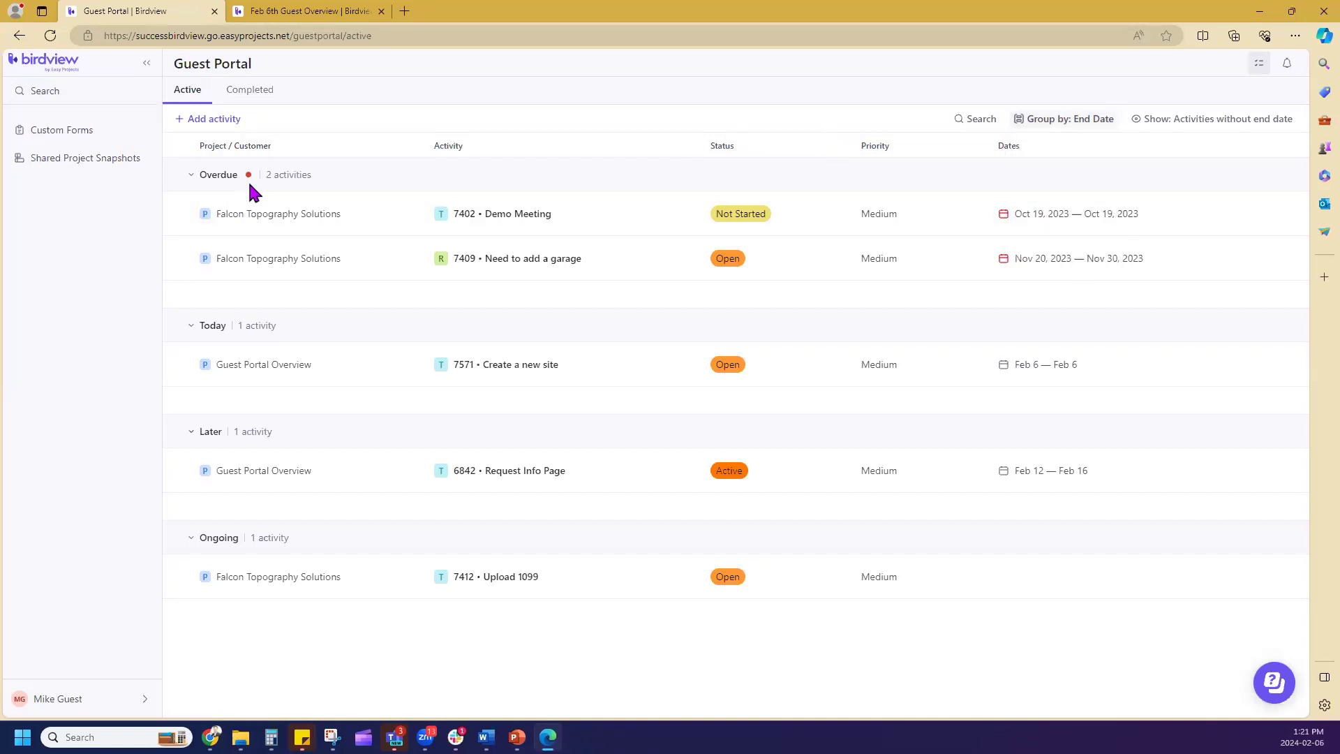
click(1057, 122)
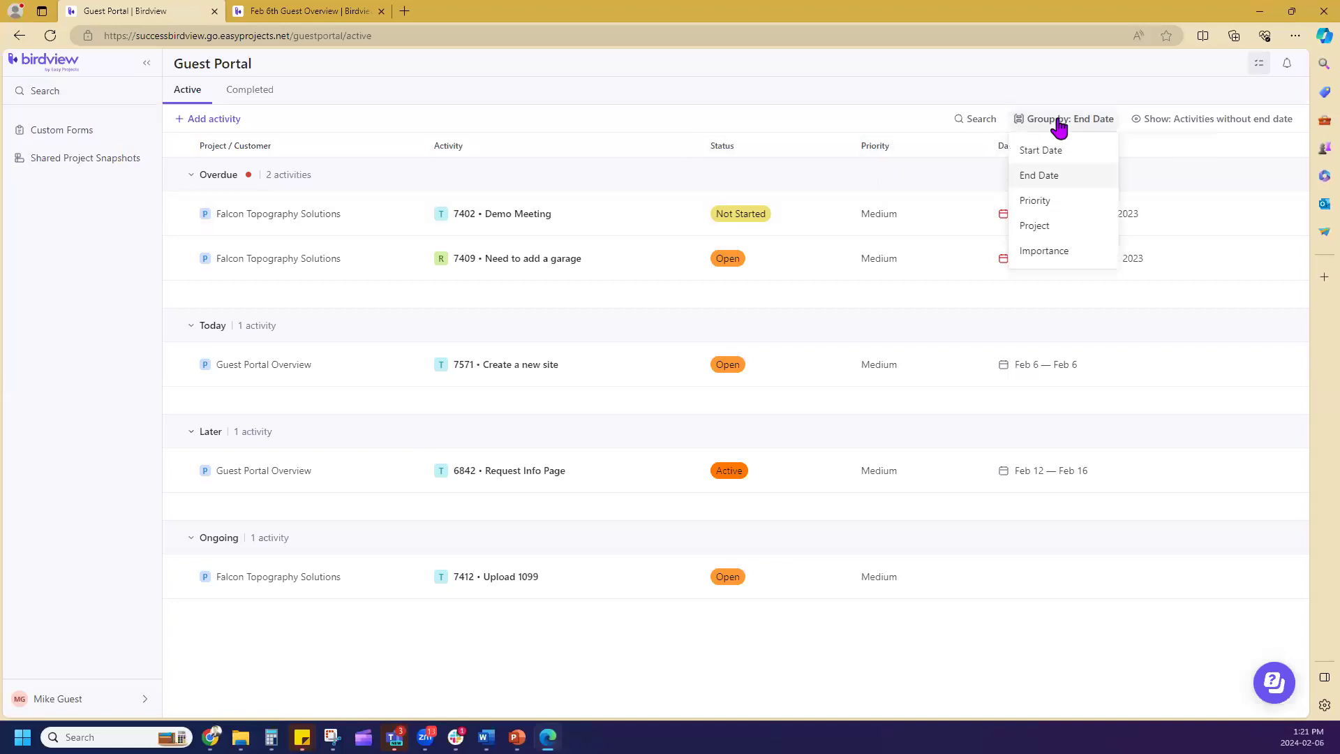
click(1057, 226)
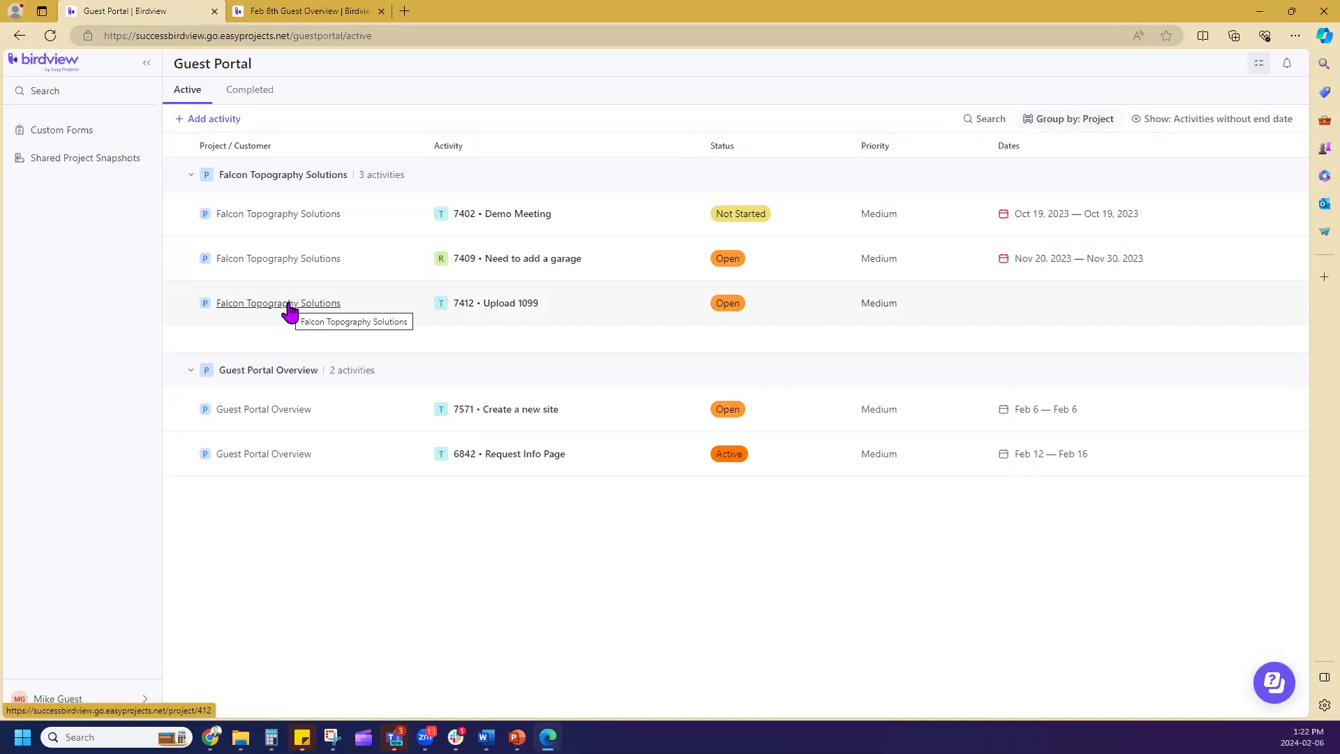
click(1110, 120)
click(1103, 180)
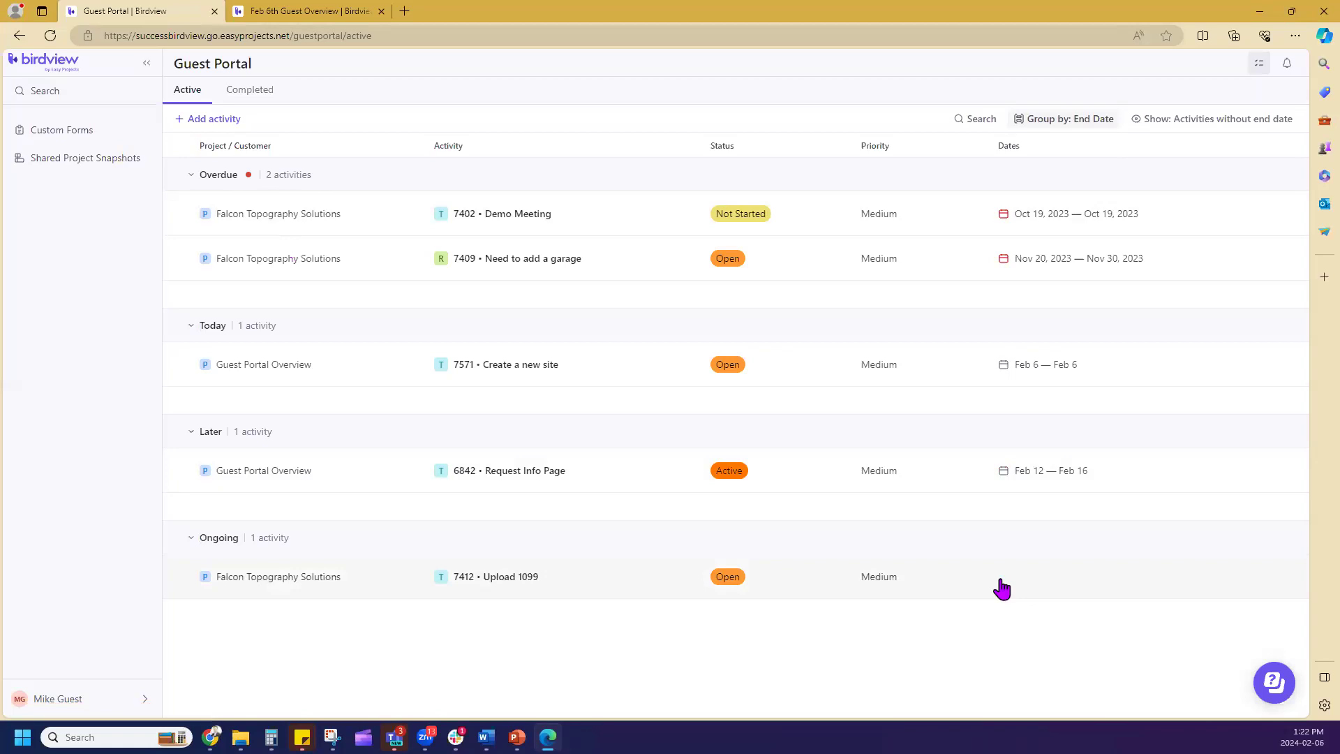
click(1239, 123)
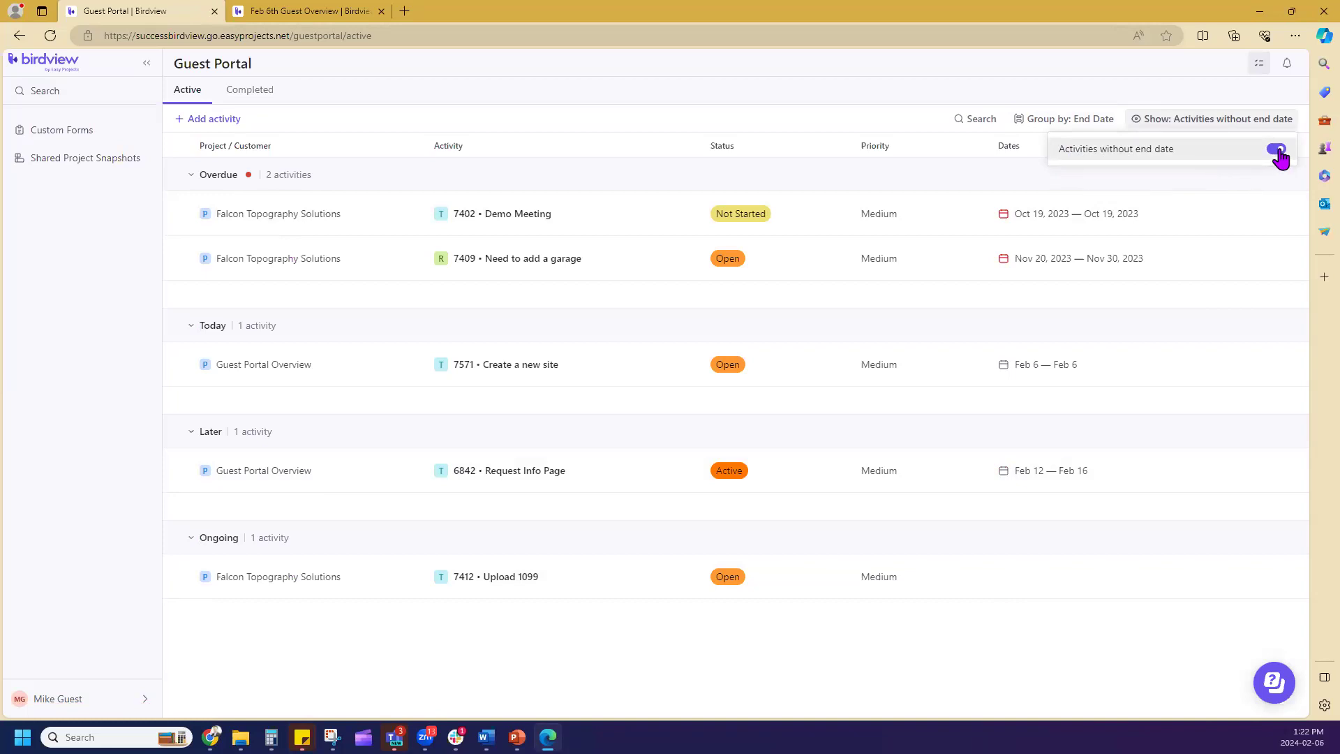
click(250, 104)
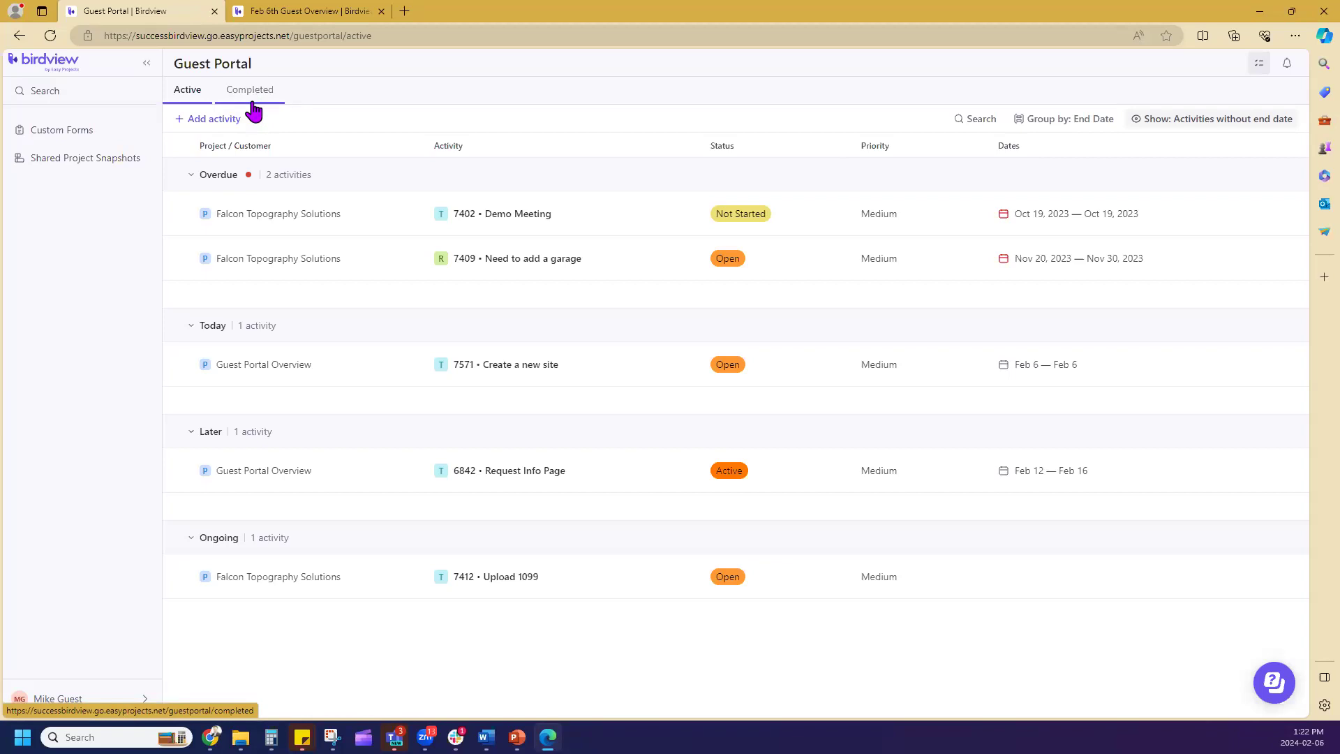
- Examine the type and project options offered when the guest creates an activity, and cancel the creation
click(217, 120)
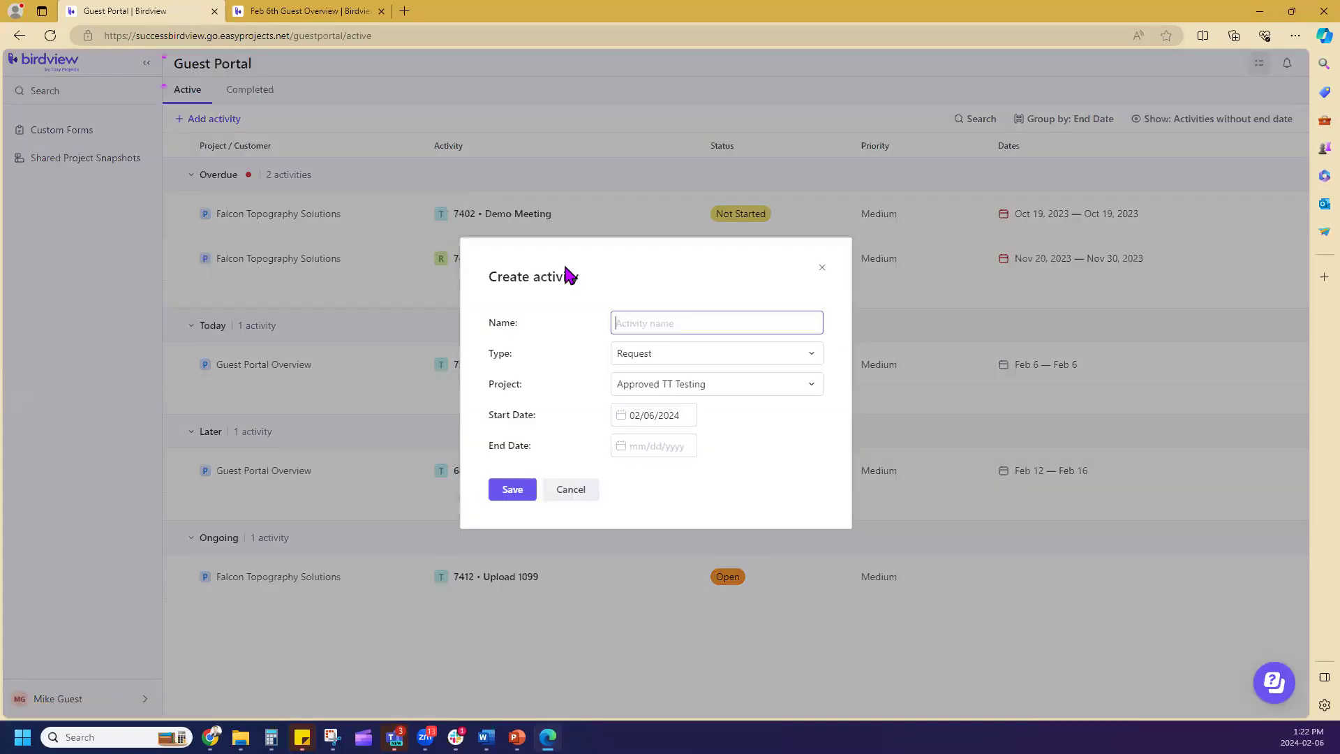
click(636, 353)
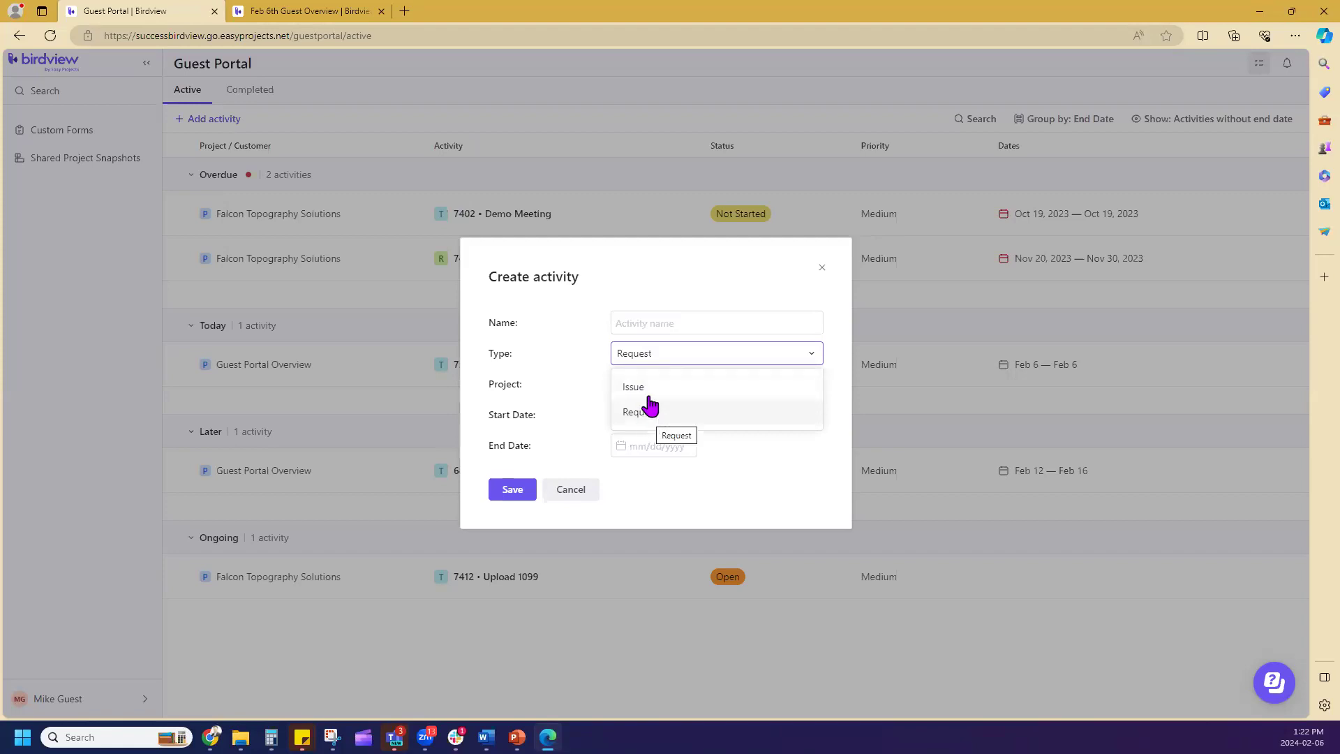
click(649, 323)
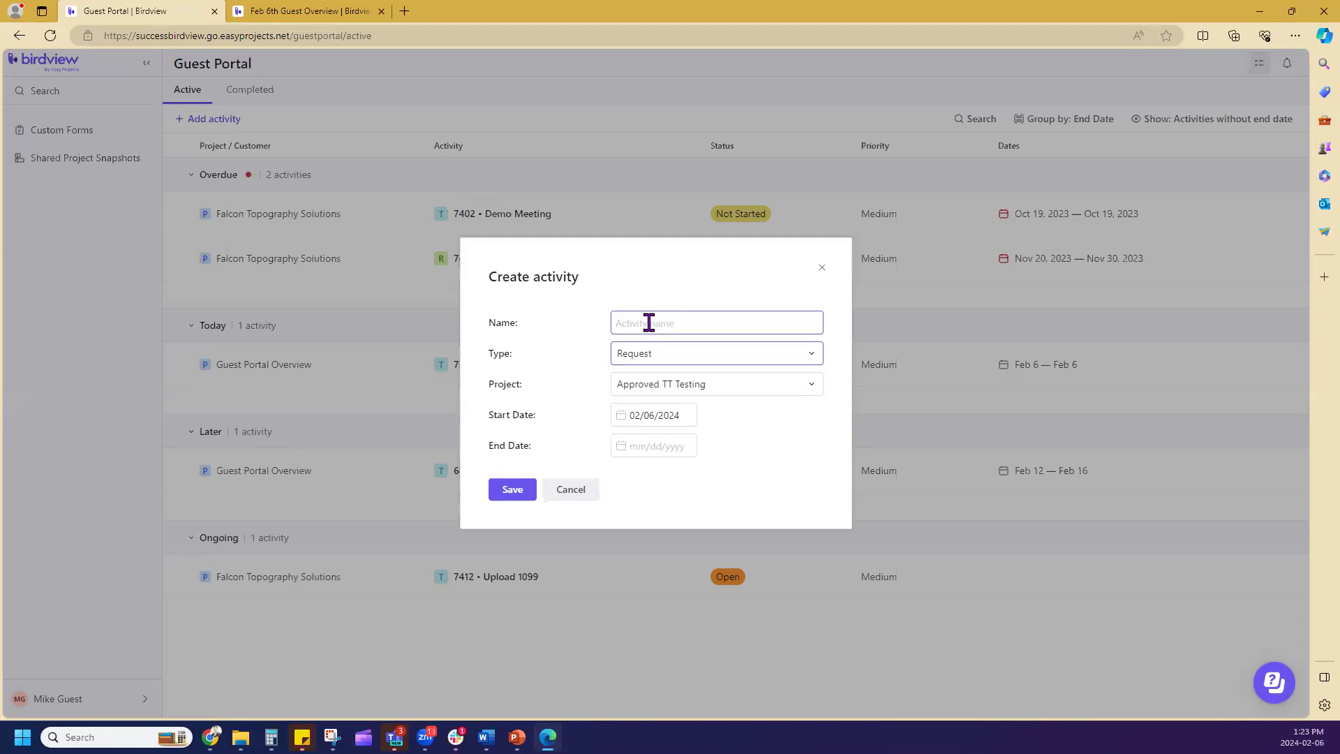
click(664, 398)
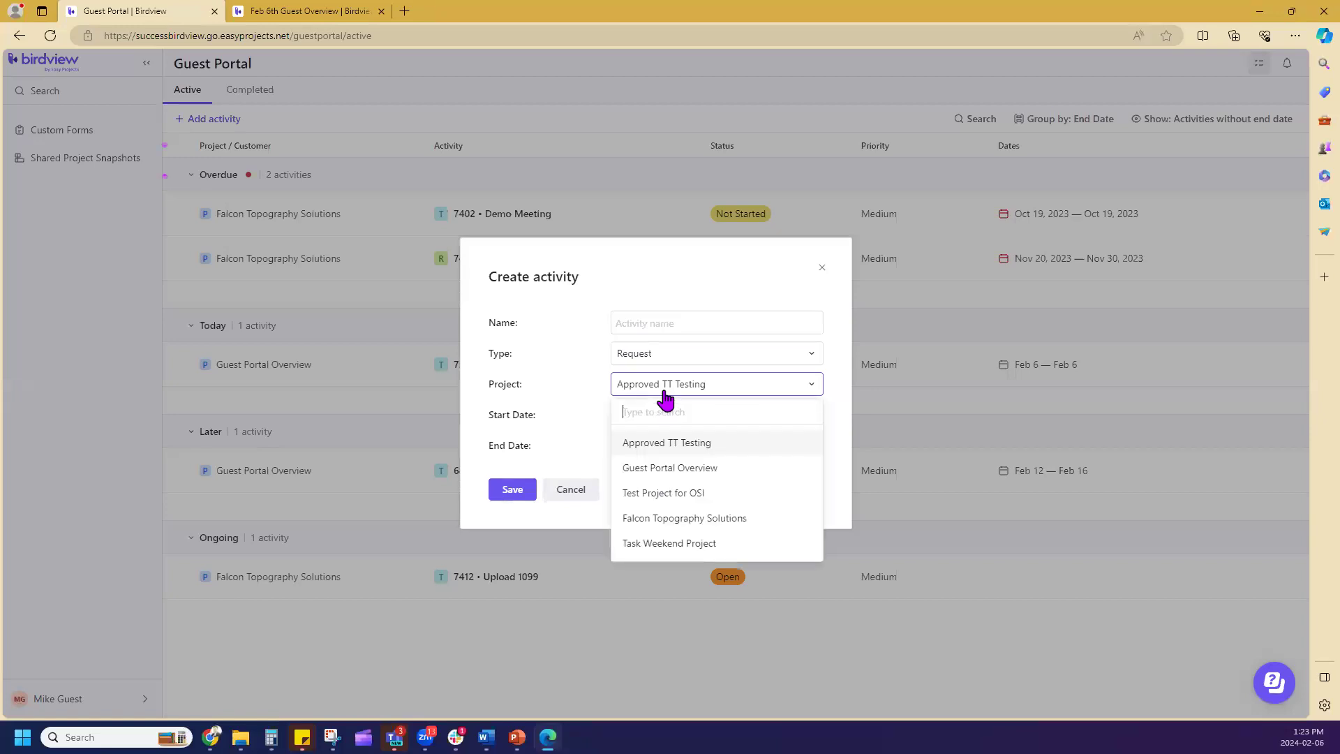
click(638, 441)
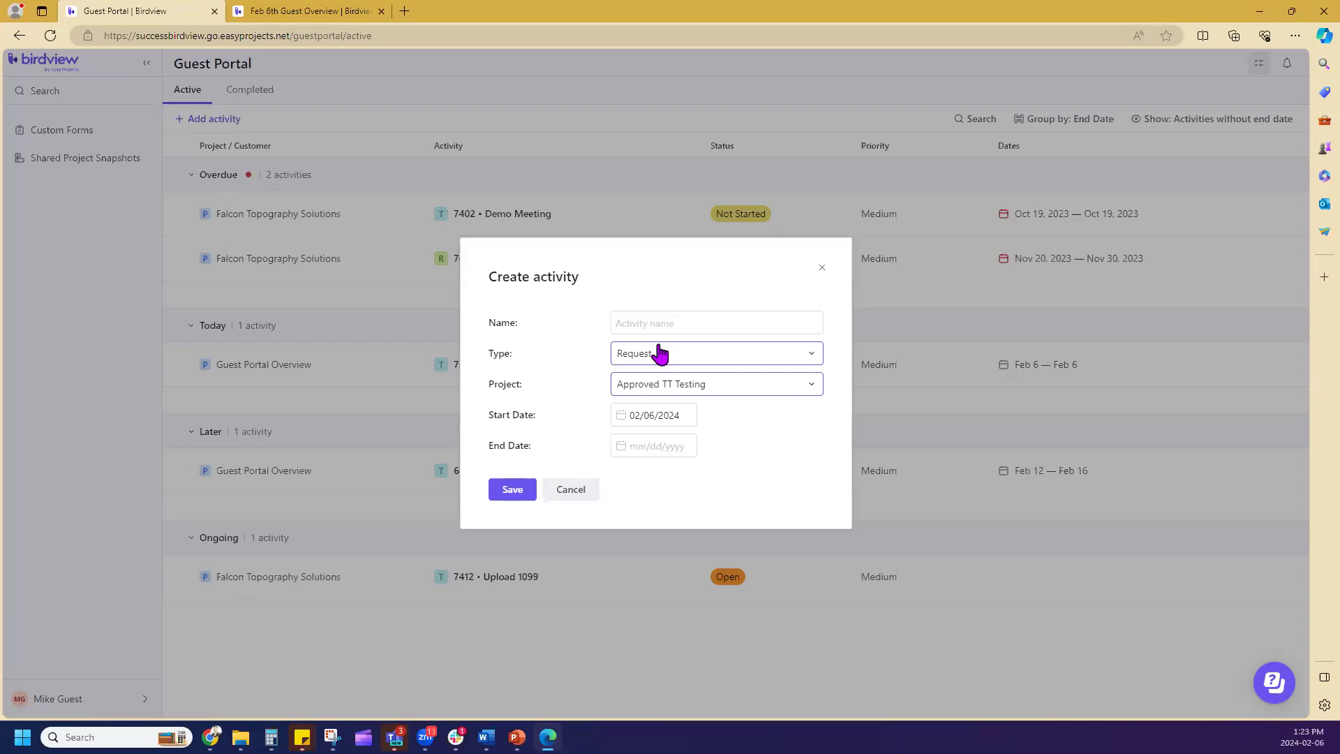
click(585, 494)
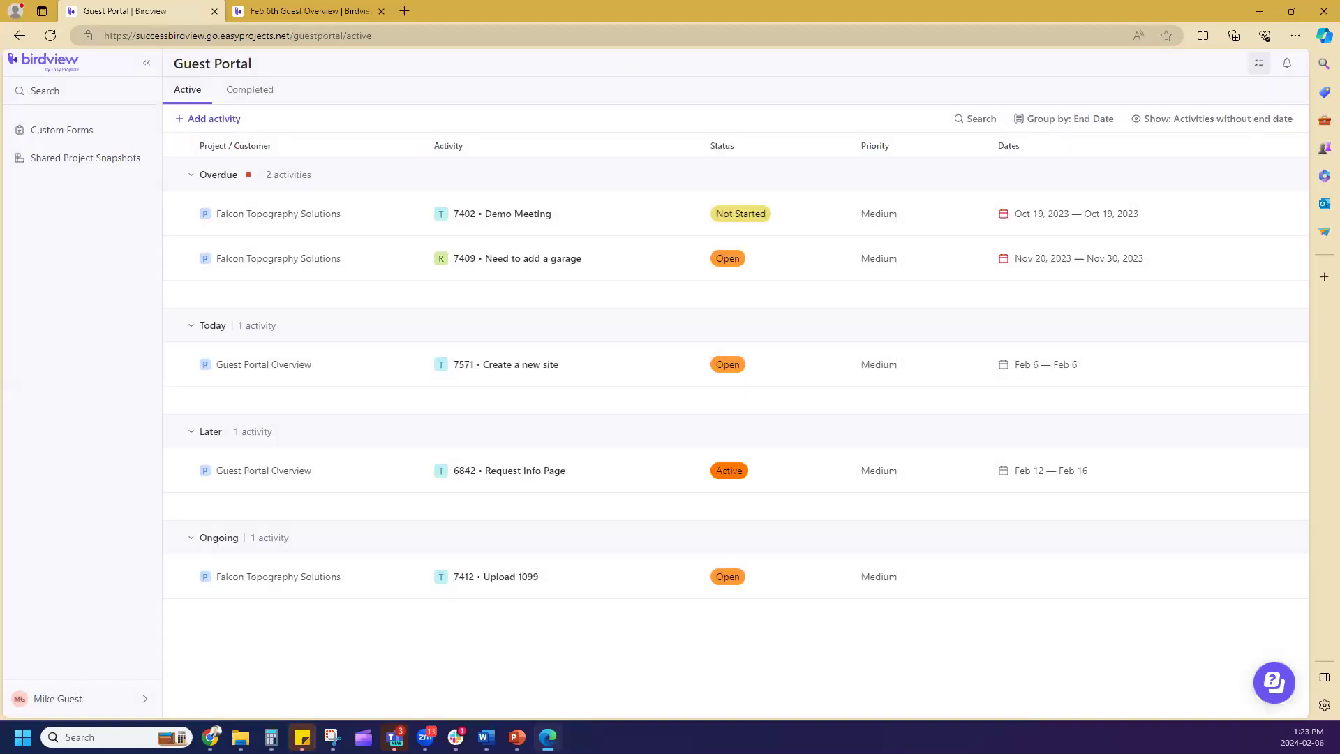
- Switch to the Activity Center in Chrome and open the Auto assign settings of the Guest Portal Overview project
mouse_move(301, 737)
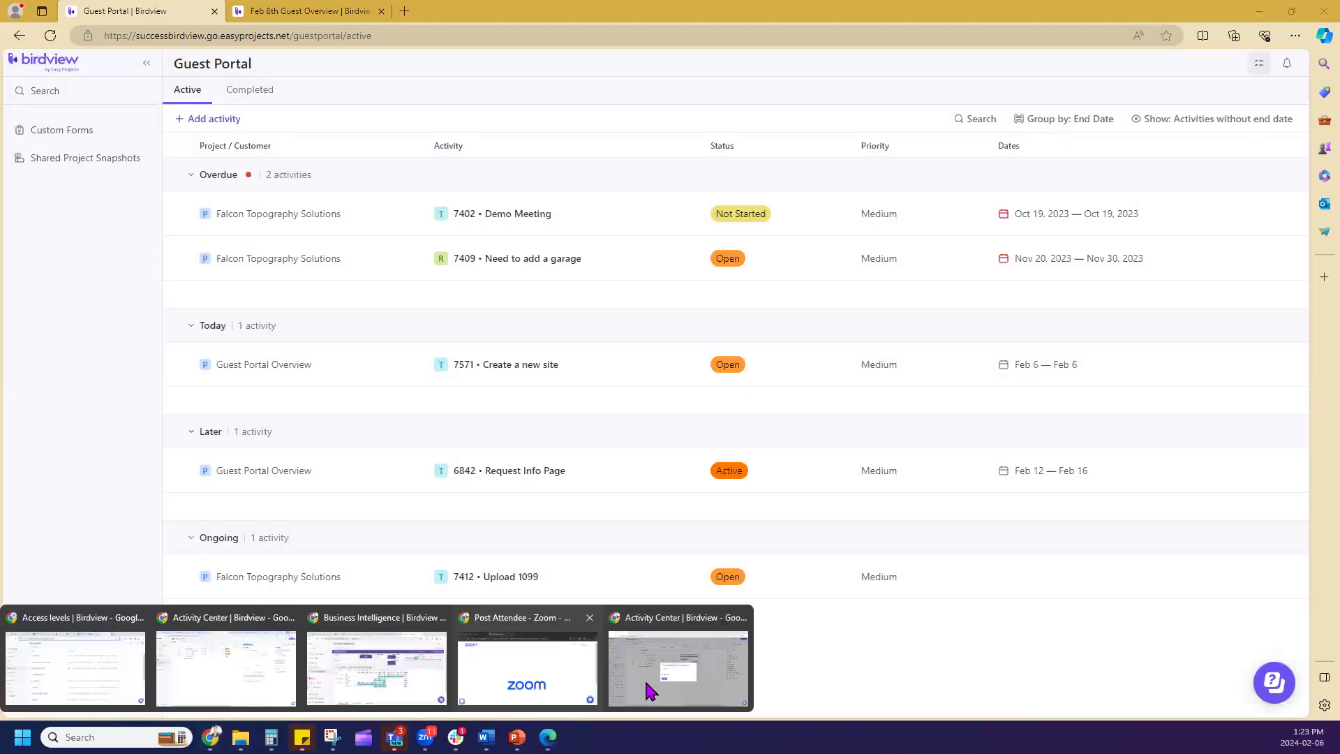
click(650, 684)
click(828, 319)
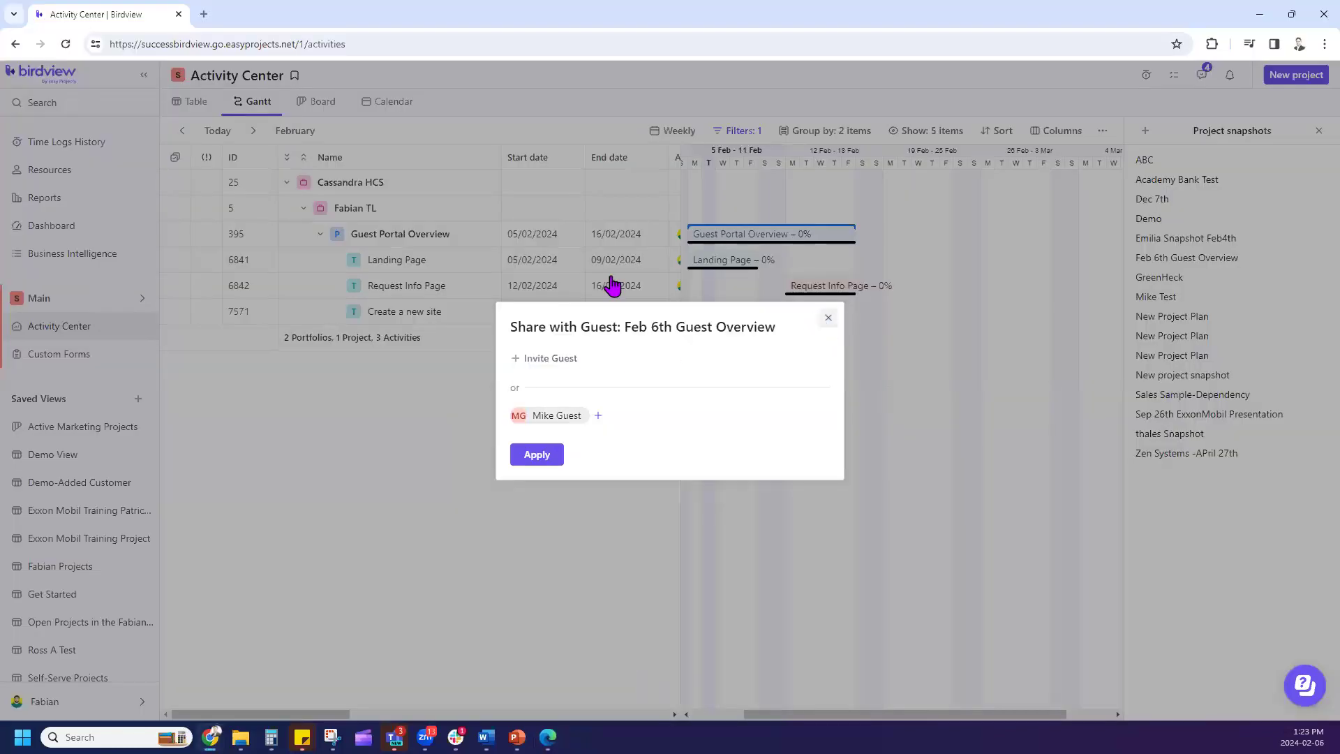
click(458, 236)
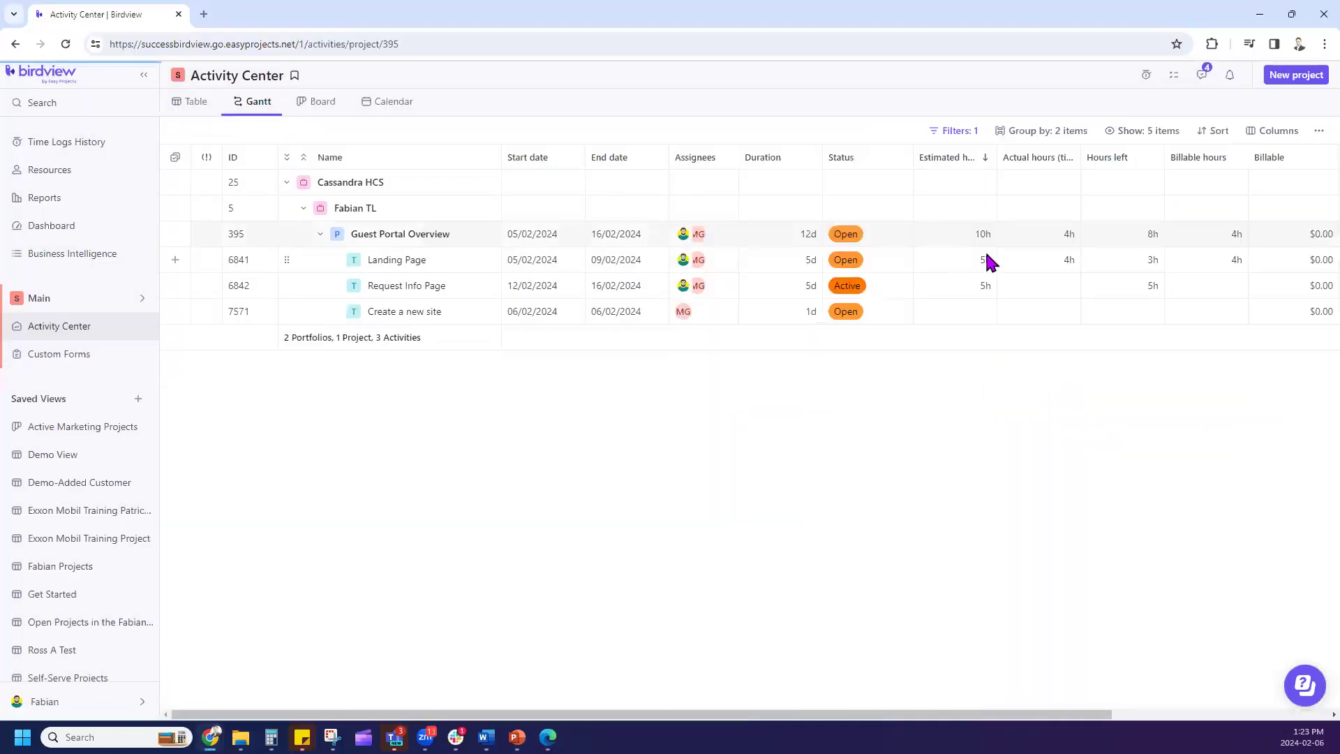
click(1287, 135)
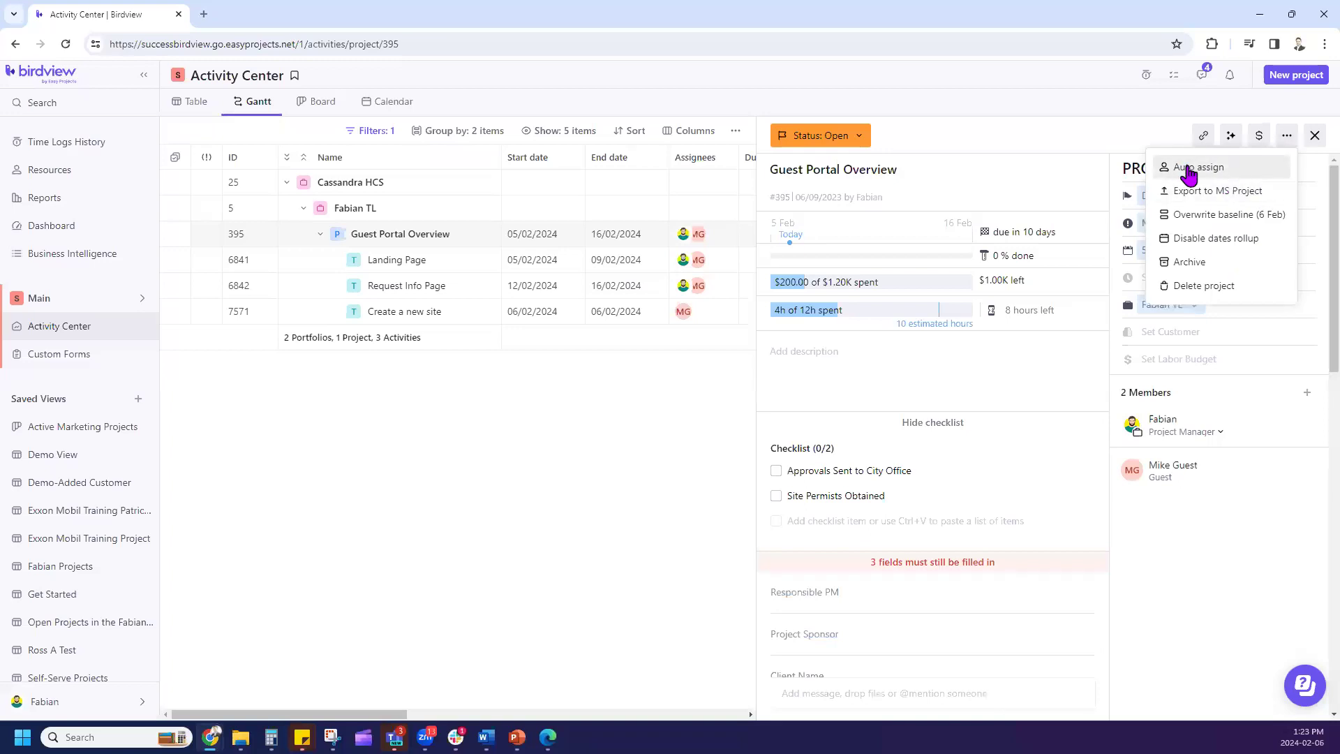
click(1188, 175)
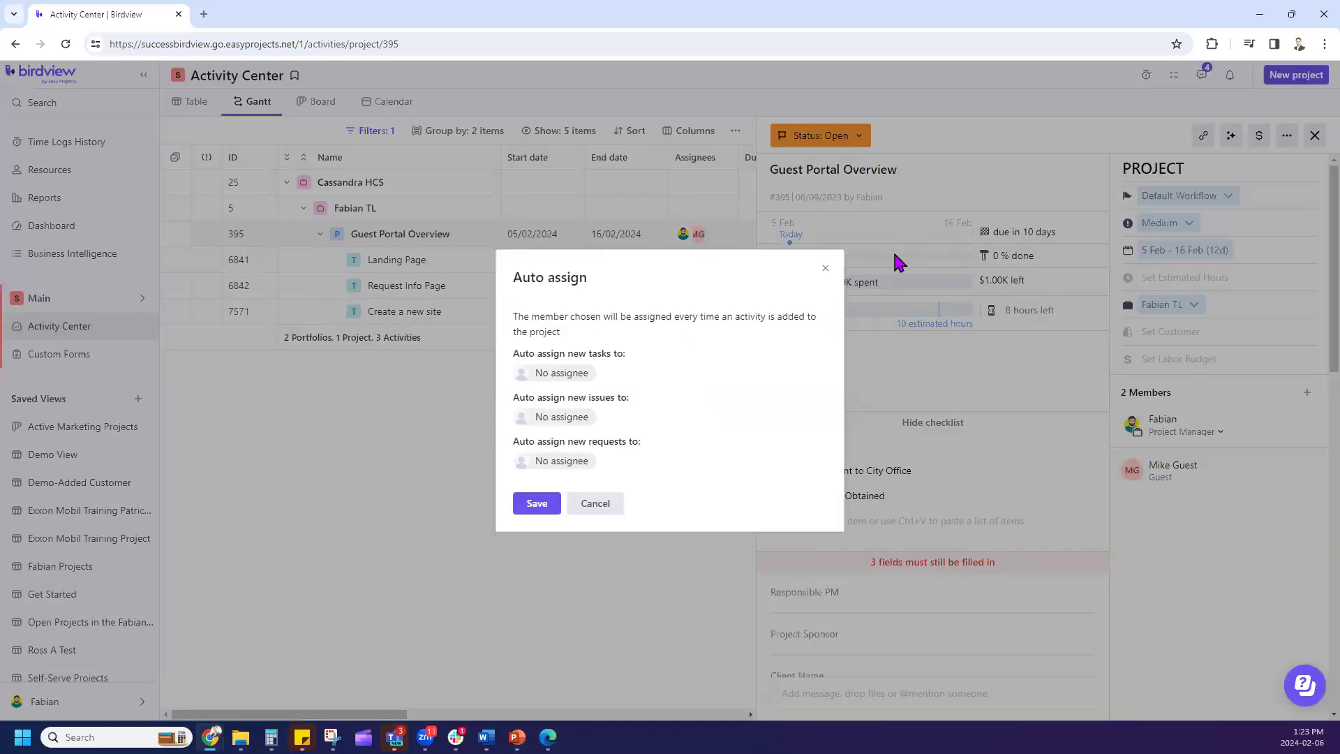
- Auto assign the project's new issues and new requests to the project manager and save the settings
click(574, 419)
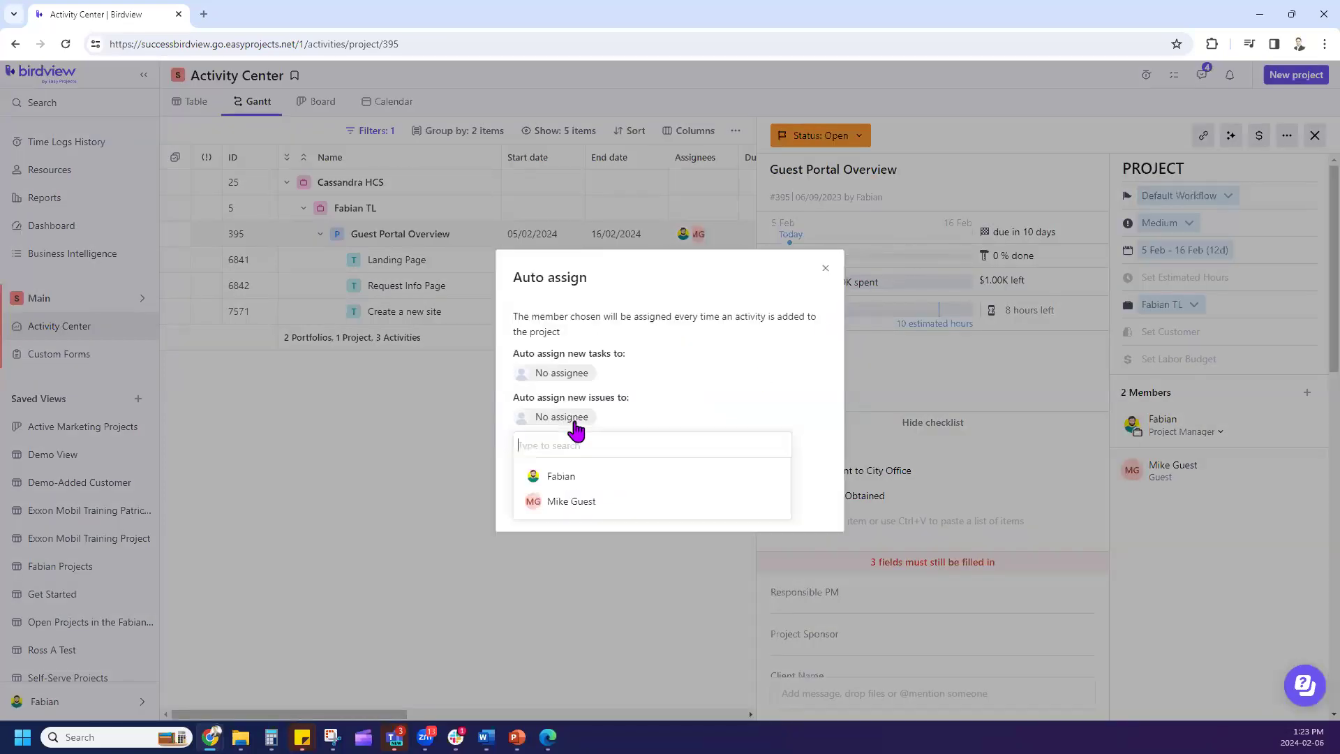
click(571, 476)
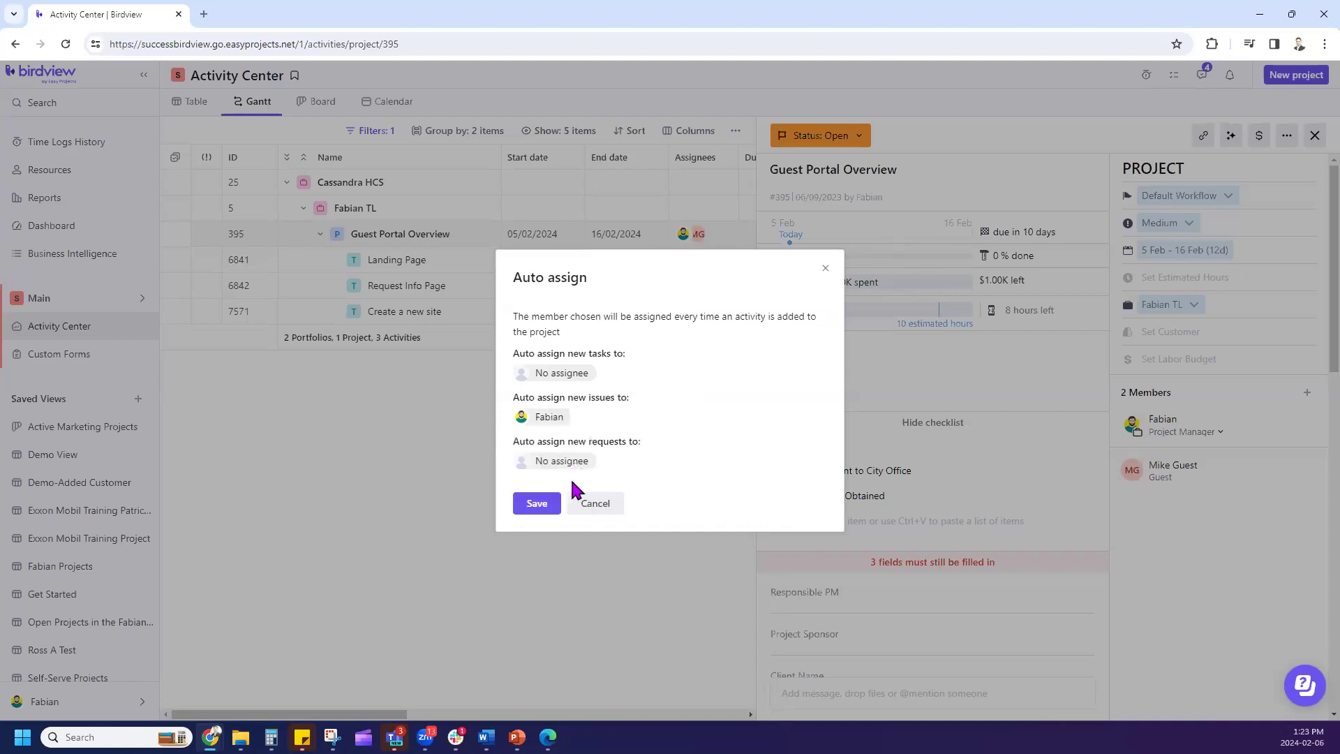
click(572, 463)
click(562, 523)
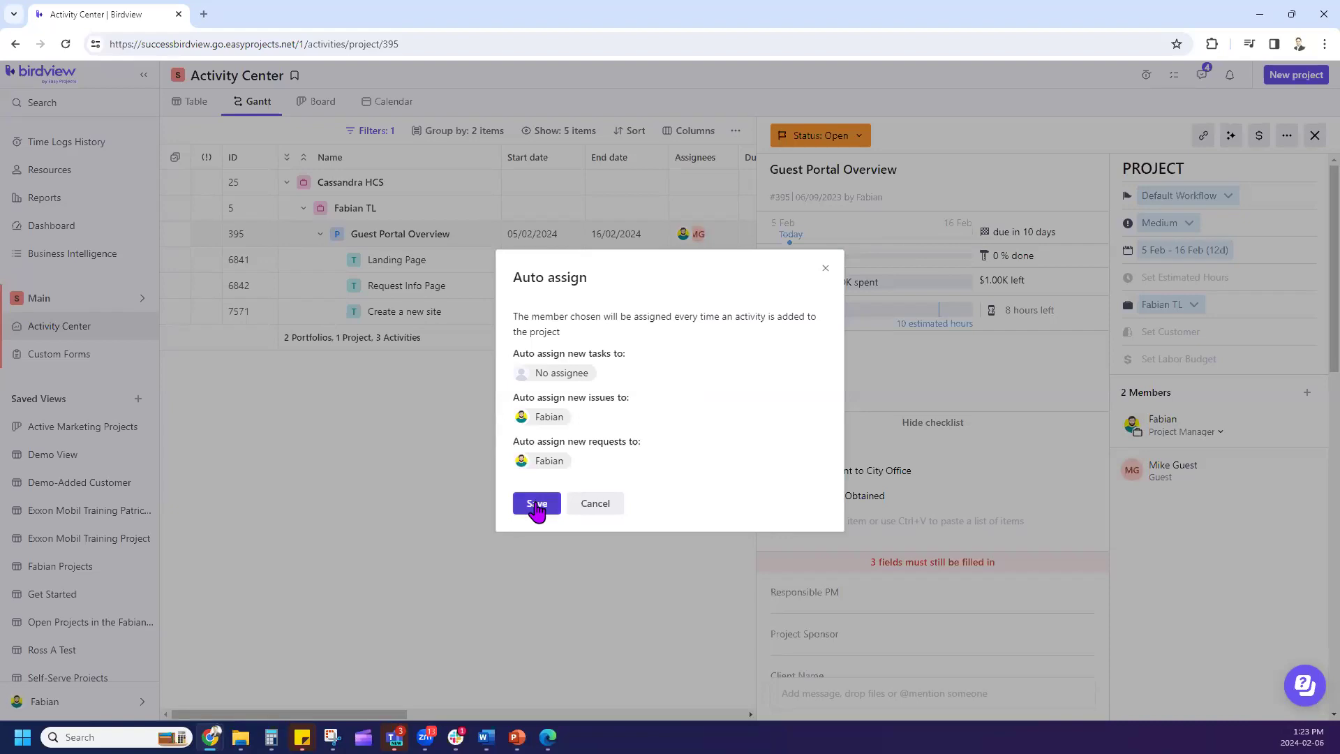
click(536, 504)
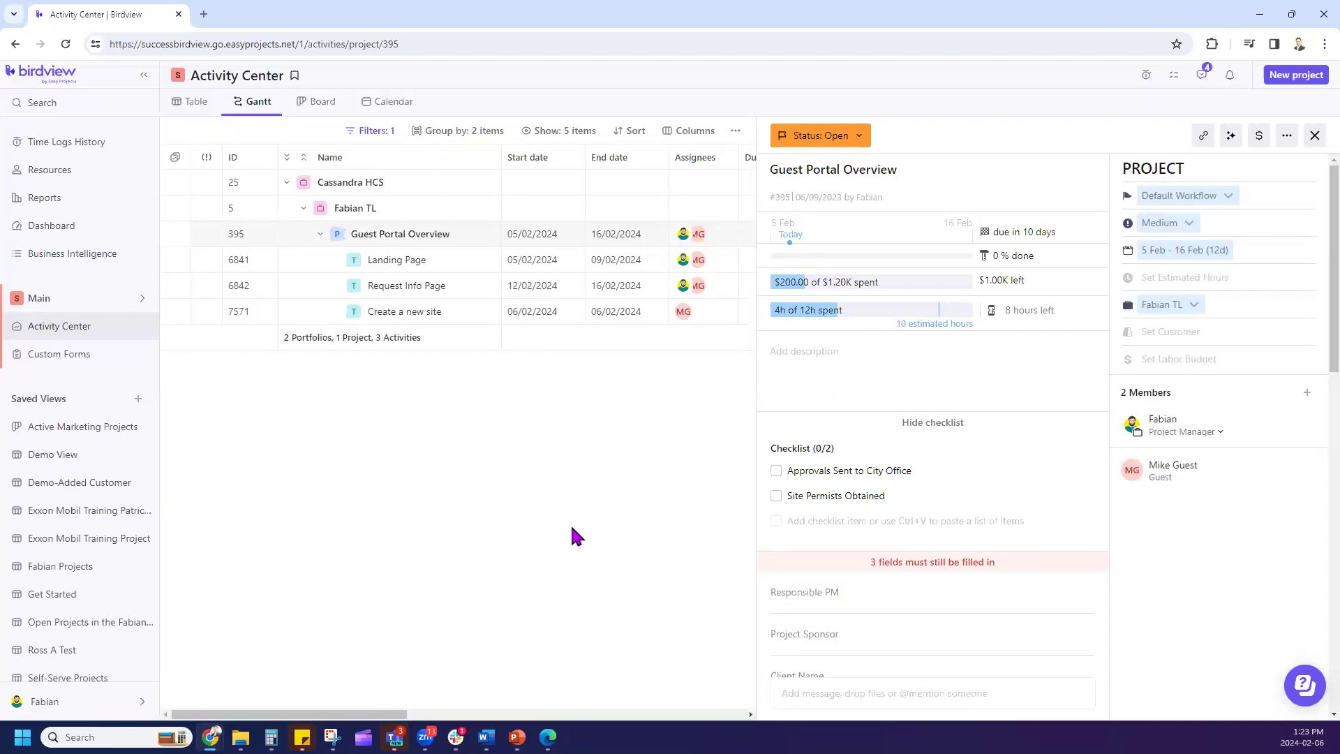
- In the guest's Edge session, create the request "Test during the Demo" in the Guest Portal Overview project with end date 02/08/2024
click(548, 737)
click(185, 120)
text(Test during the Demo)
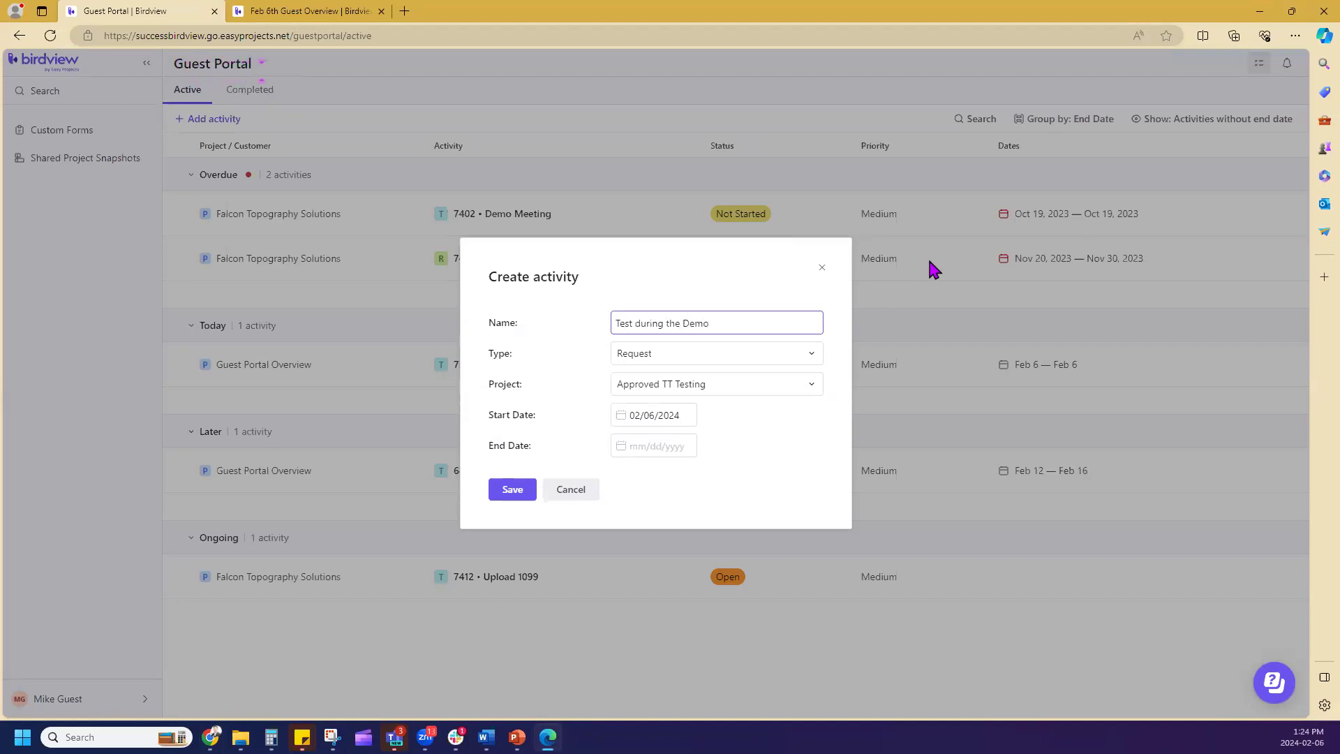
click(725, 385)
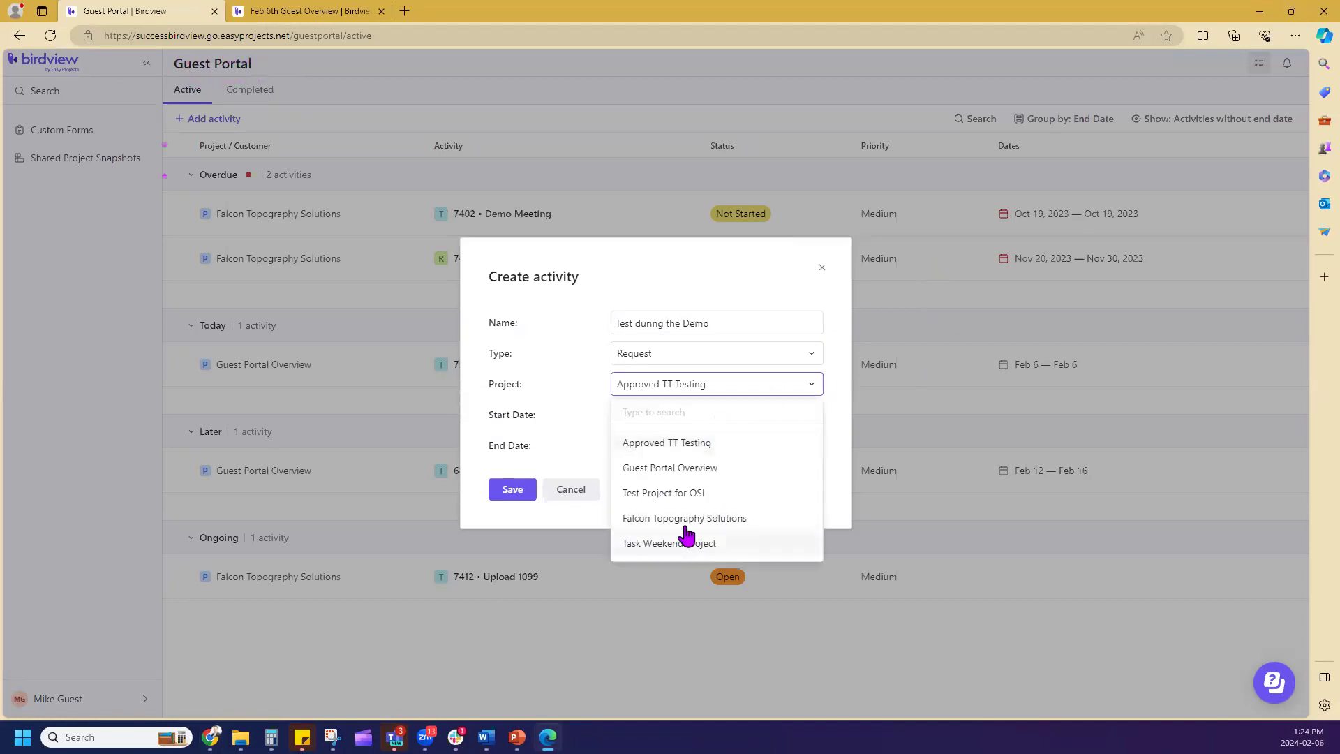
click(693, 468)
click(647, 448)
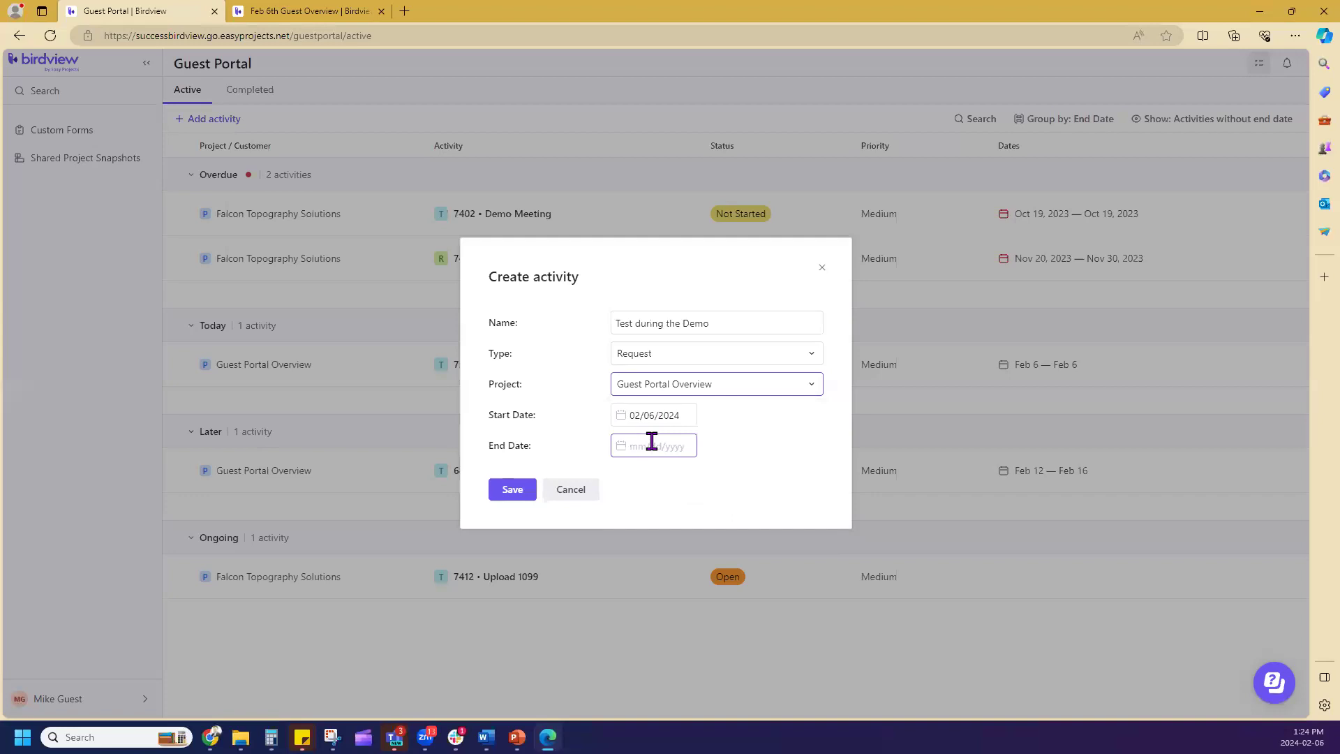
click(738, 584)
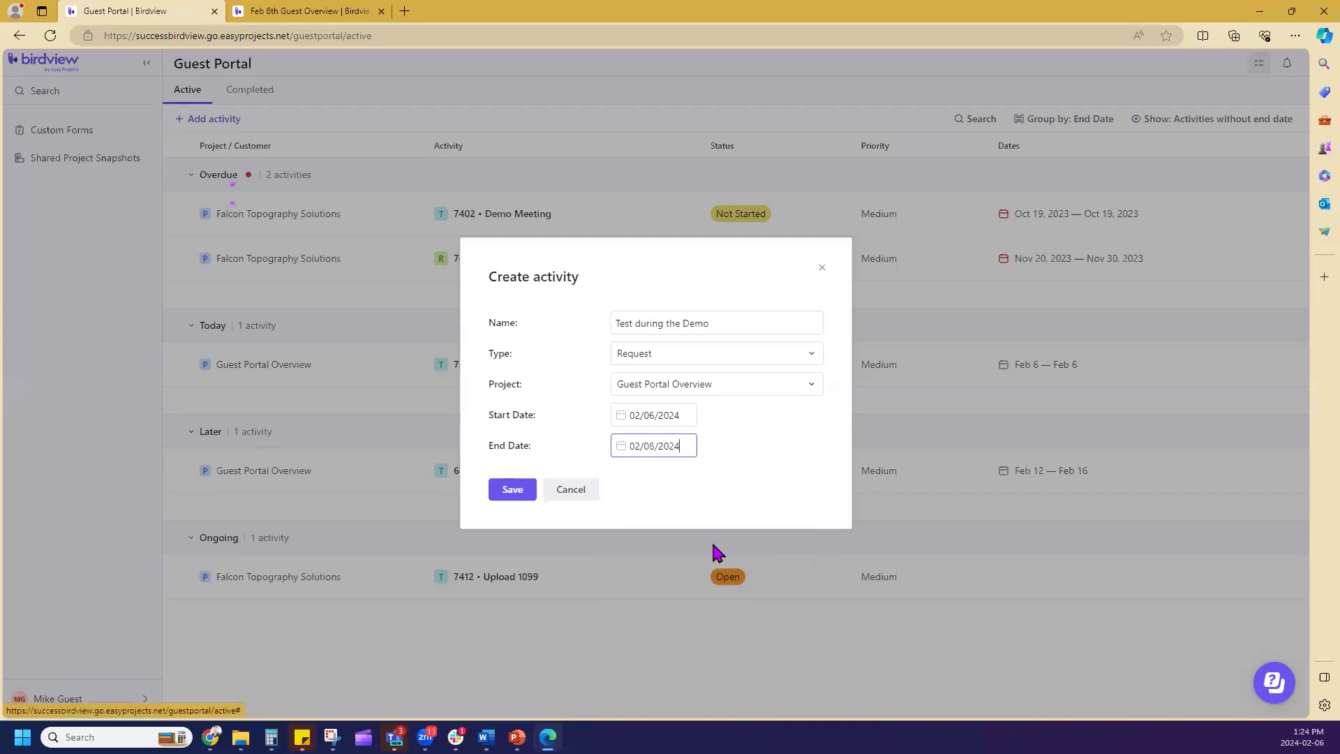
click(512, 489)
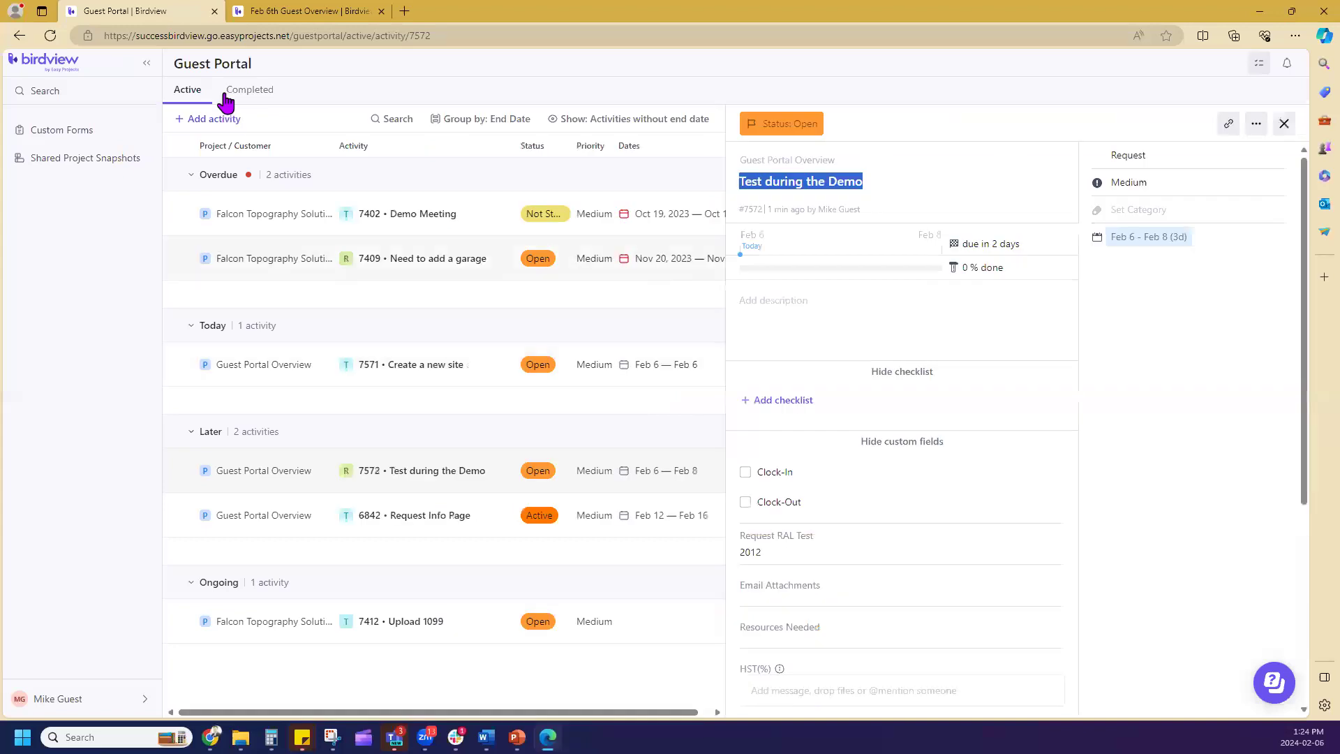
- Switch to Chrome and reload the Activity Center to check the new request's assignee in Guest Portal Overview
click(685, 691)
click(65, 44)
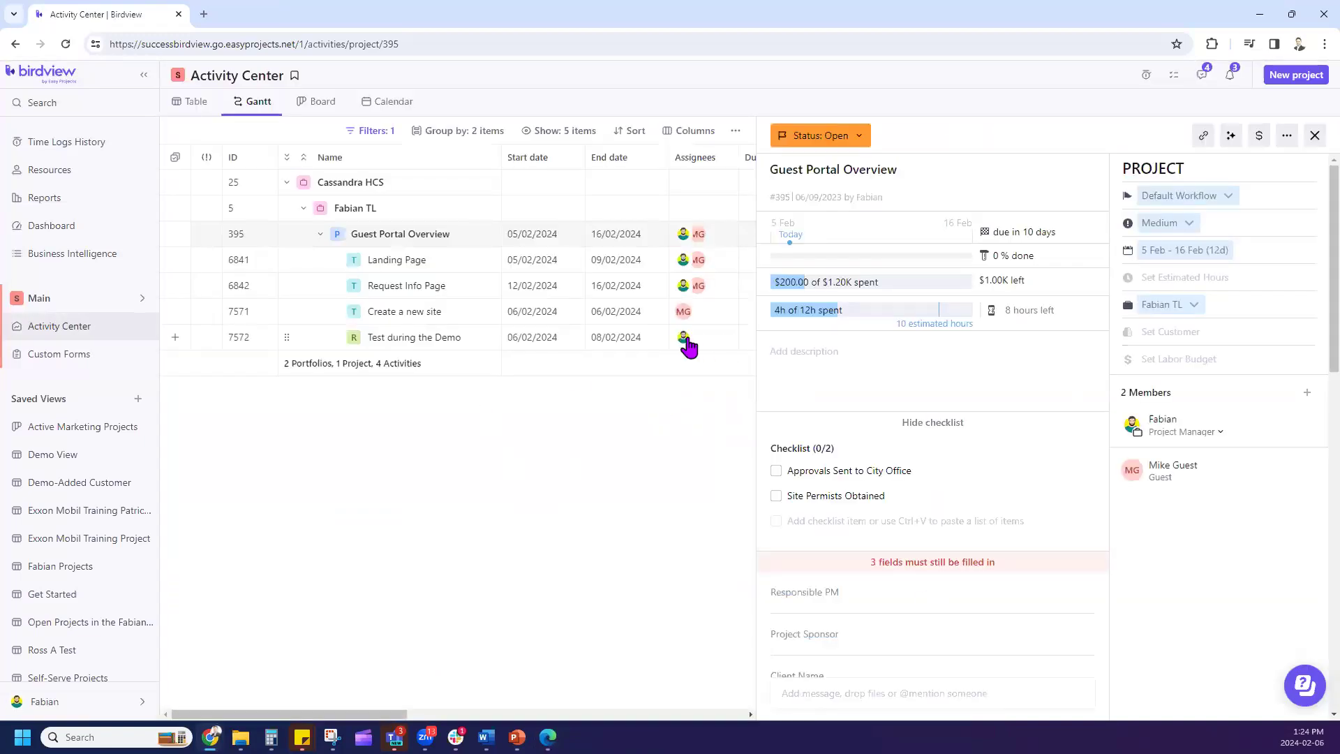
- Open the request "Test during the Demo" and reassign it from the project manager to the customer success manager
click(446, 337)
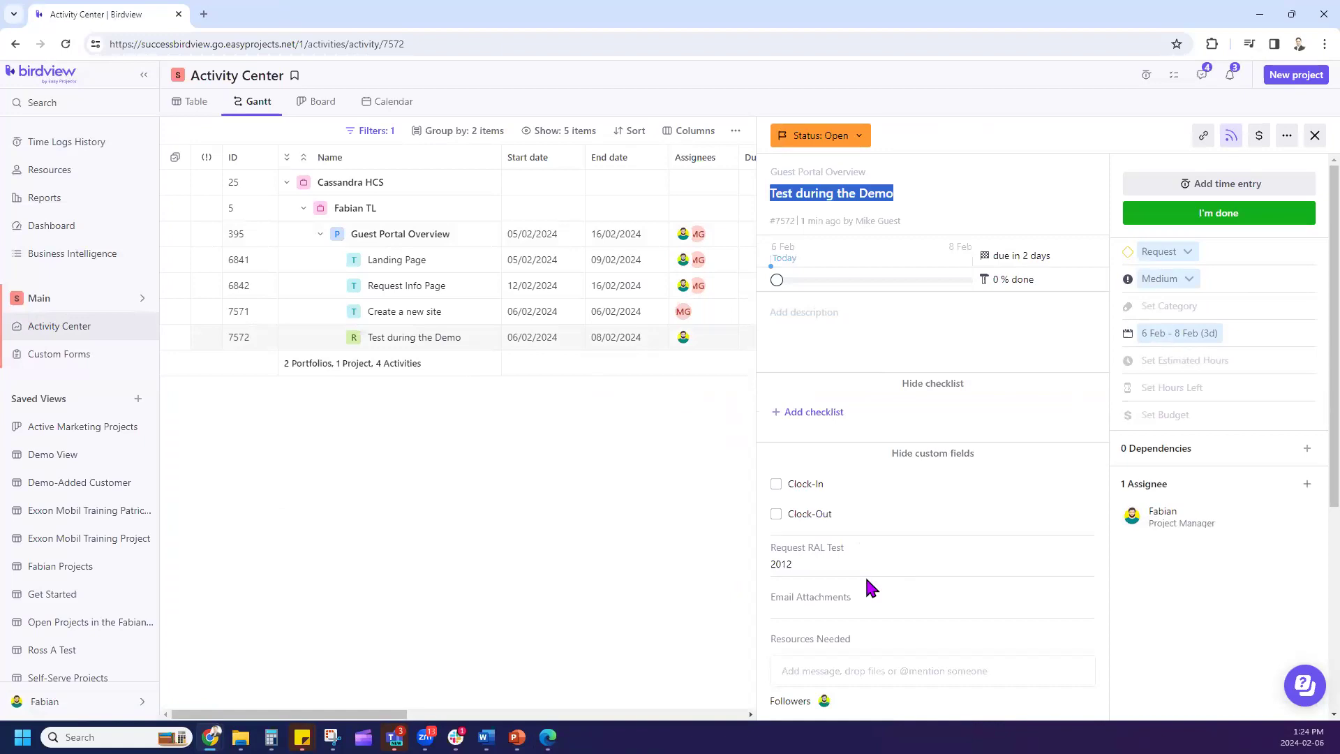
click(1306, 485)
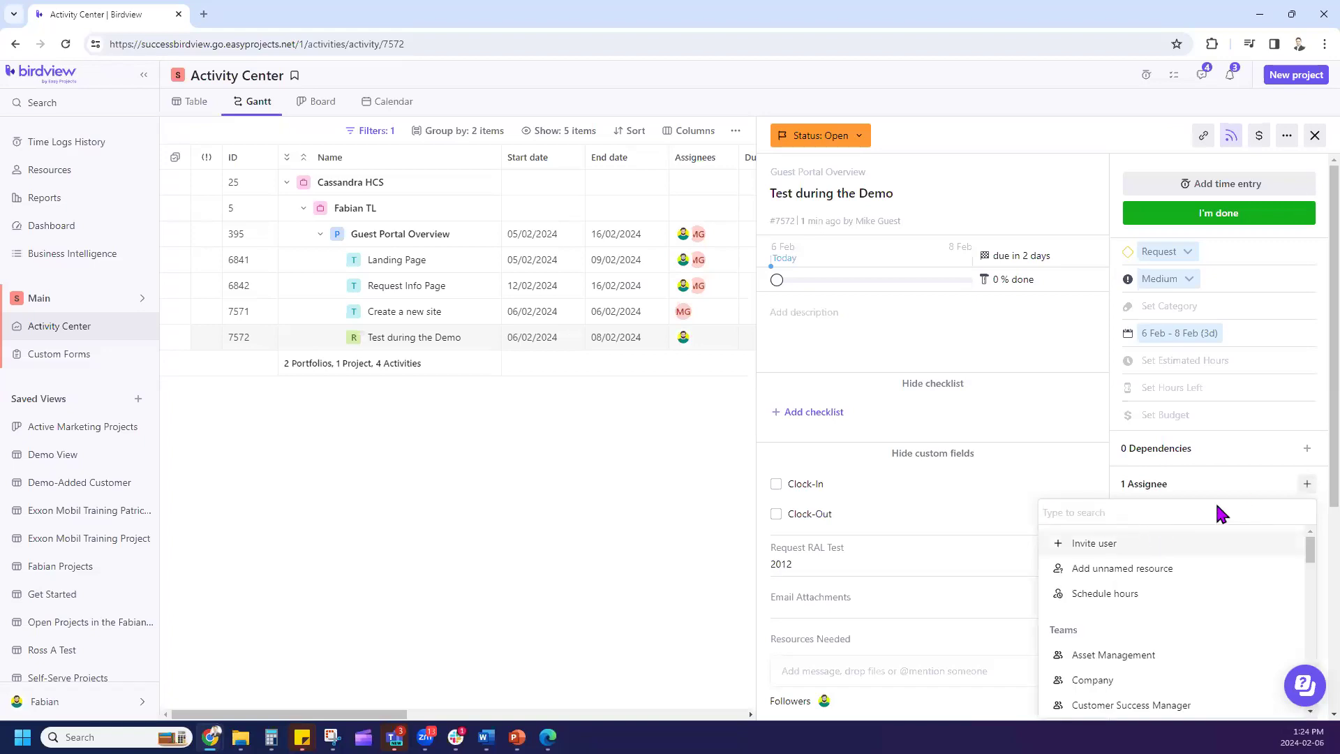
text(ben)
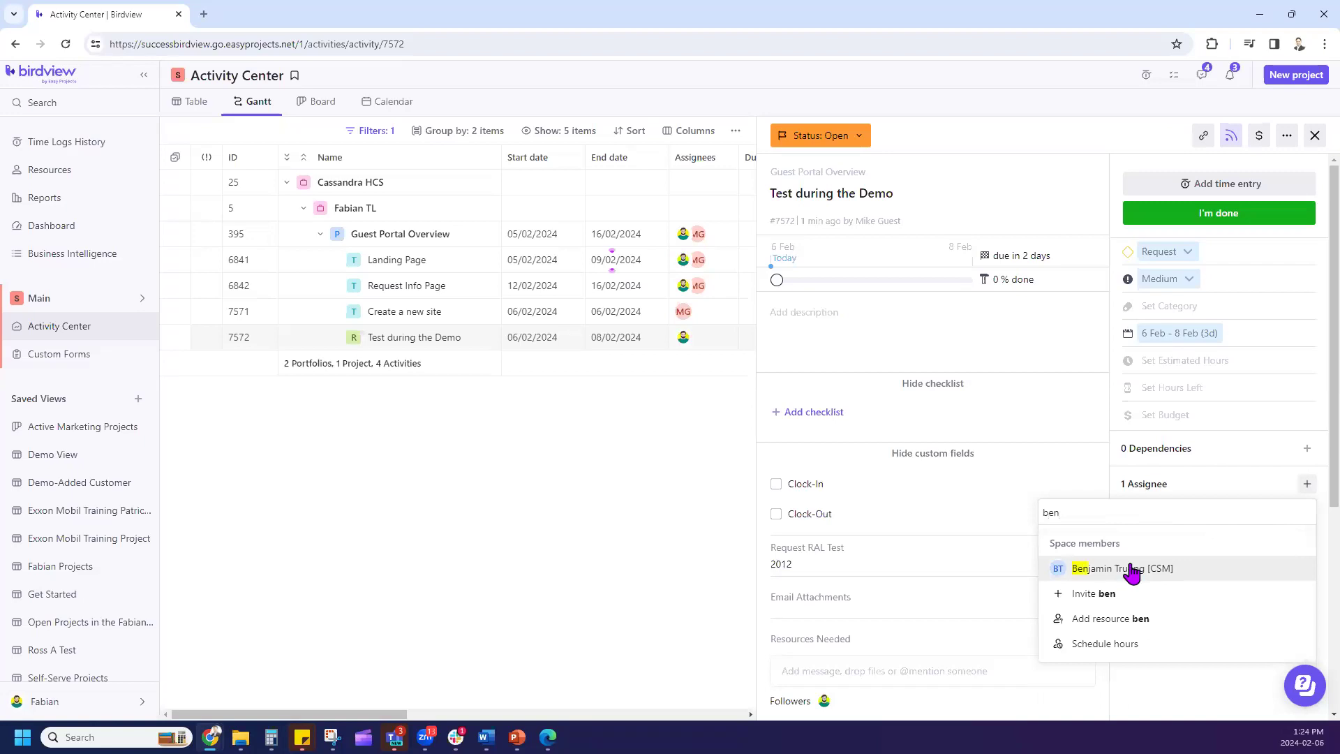
click(1132, 570)
click(731, 584)
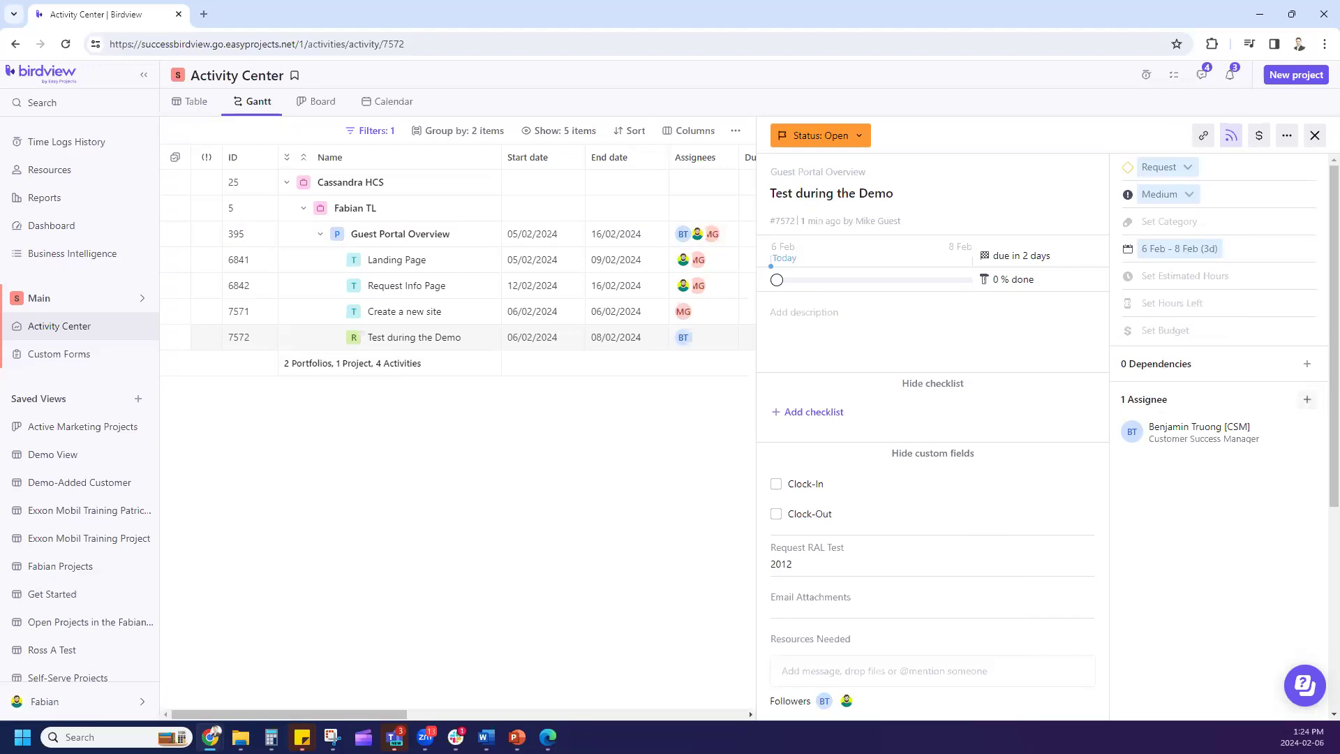
- Switch to the Guest Portal workshop presentation in PowerPoint and go to the Agenda slide
mouse_move(518, 732)
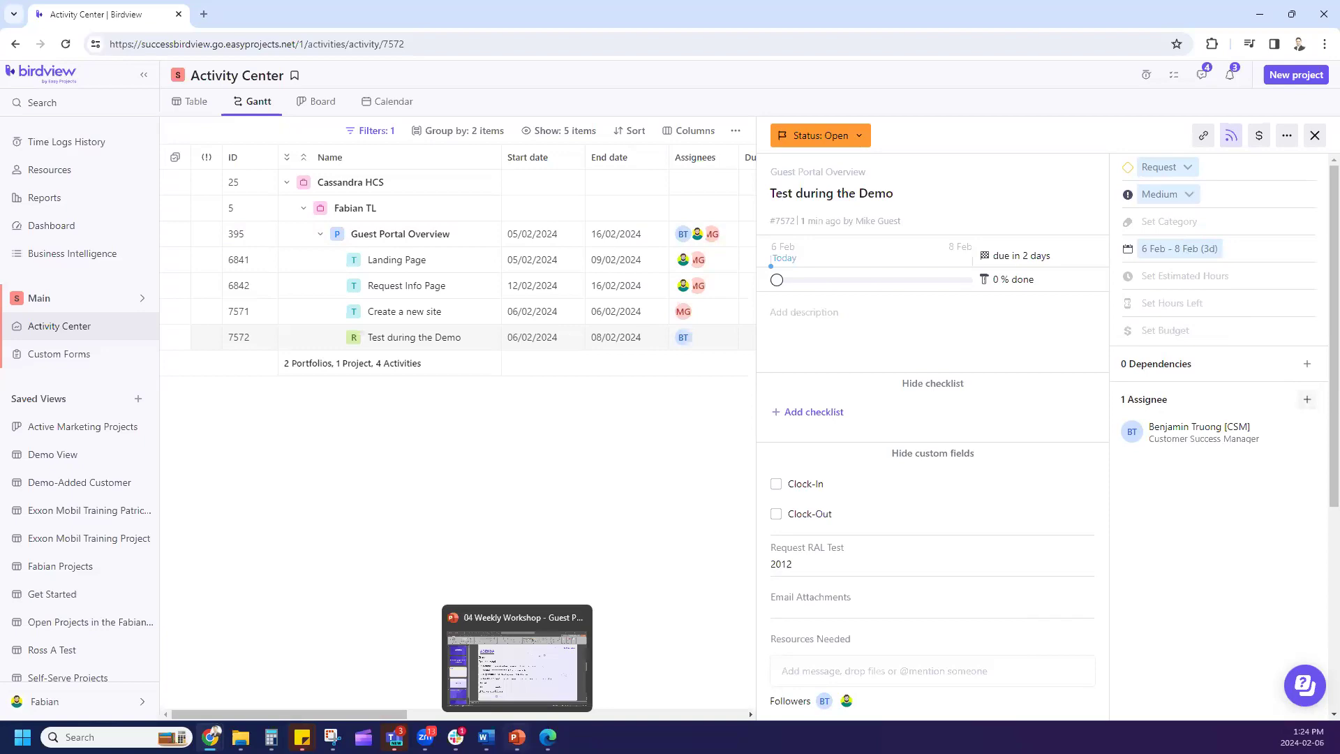
click(517, 676)
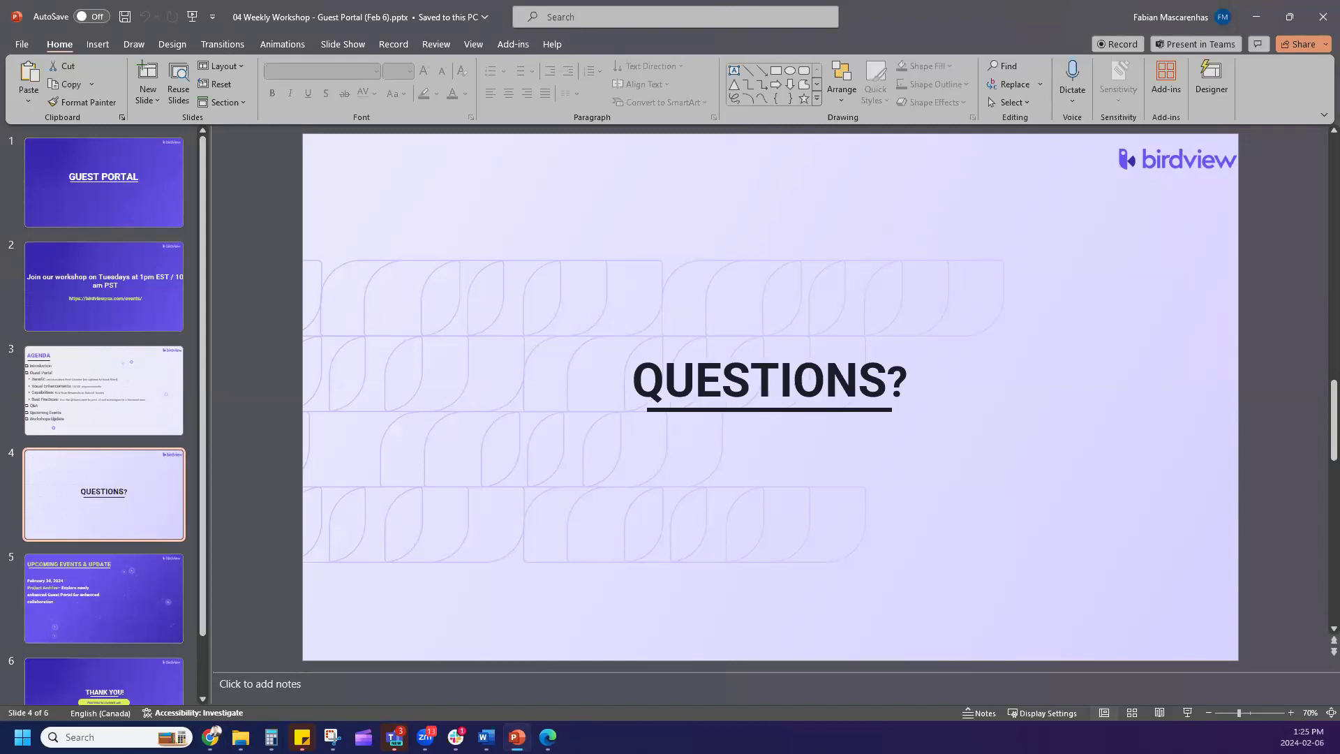
click(86, 404)
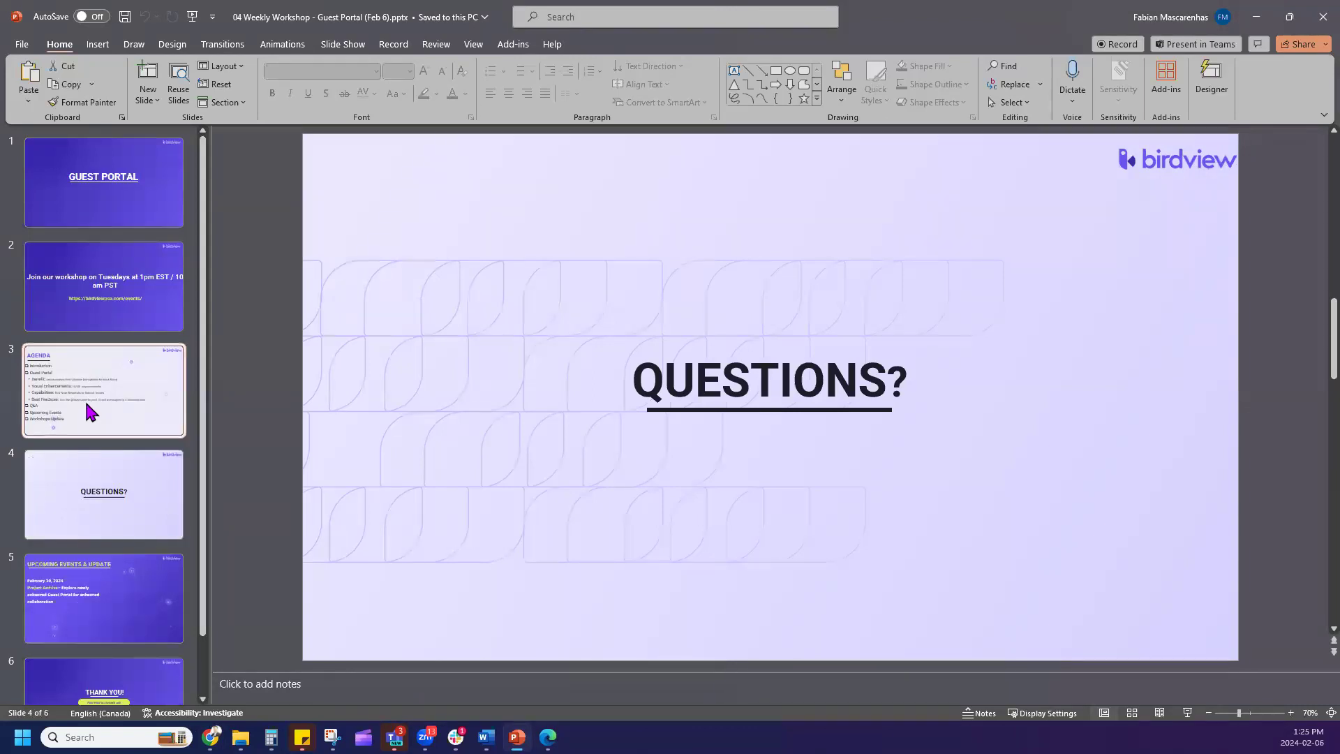